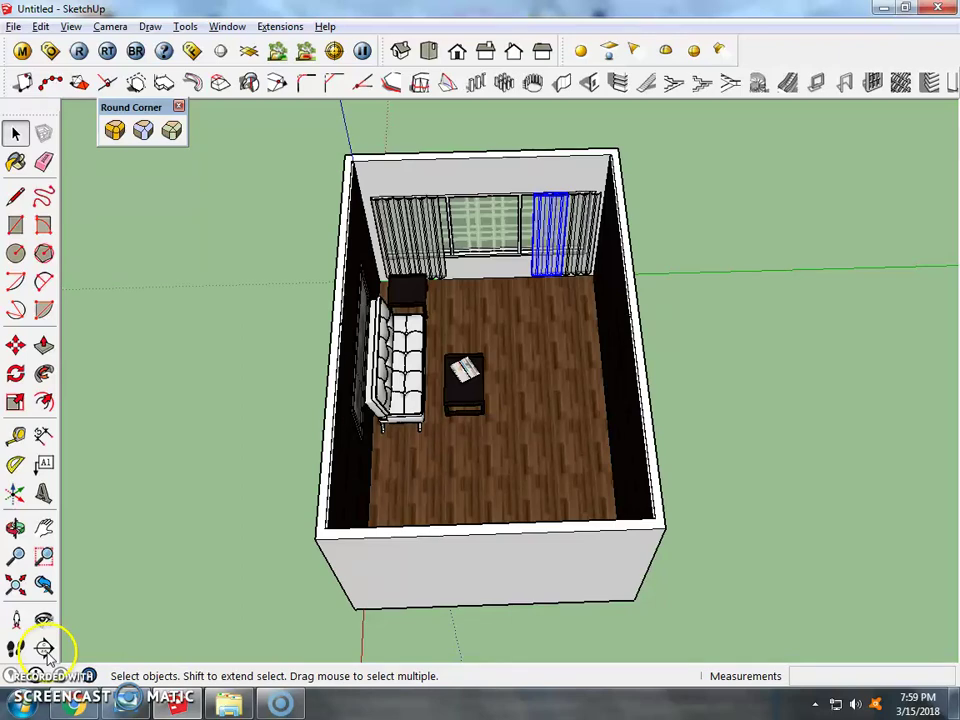
Zoom in and orbit toward the white tufted sofa, framed wall art and dark coffee table
scroll(279, 240, up, 2)
scroll(686, 476, up, 2)
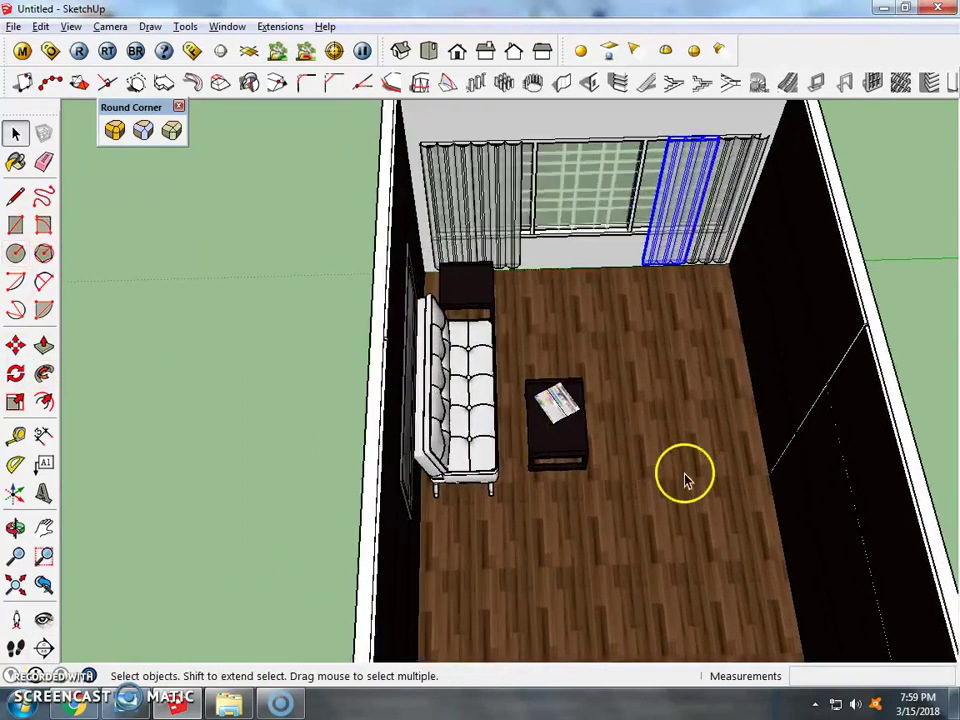
scroll(595, 388, up, 2)
middle_drag(595, 388, 450, 349)
scroll(455, 388, up, 2)
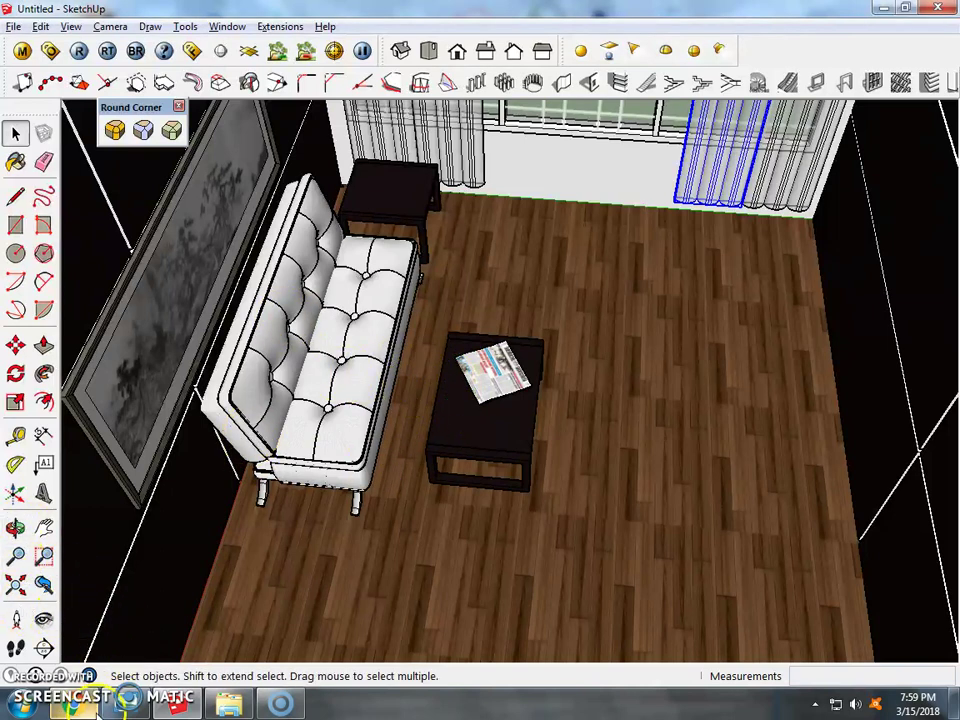
click(125, 706)
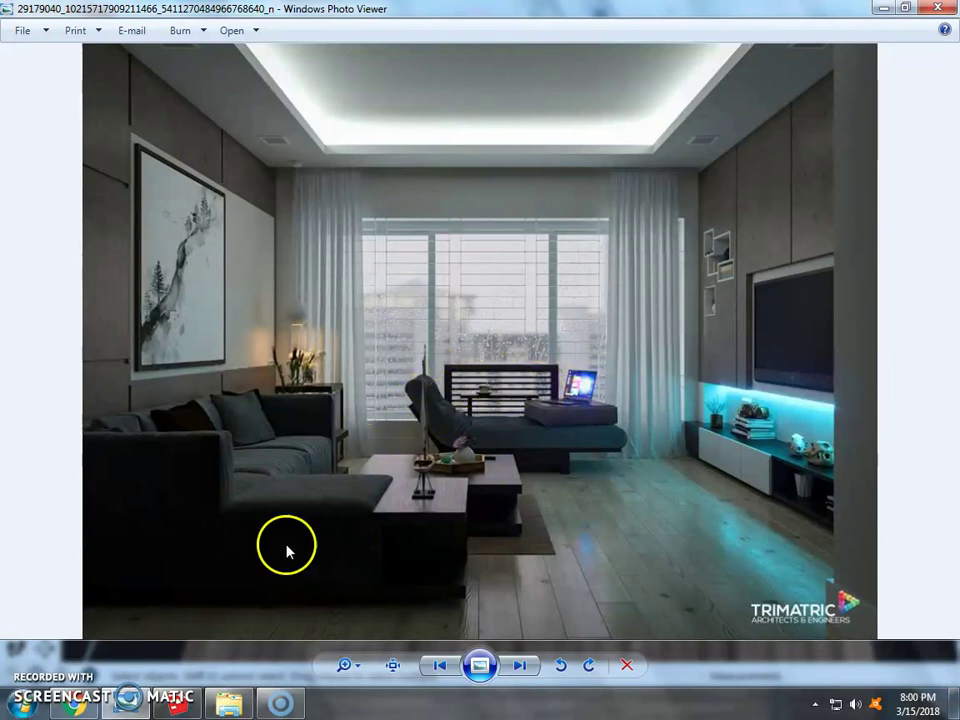
Import the Untitled .skp TV cabinet from the 'sketchup componet' folder into the room
click(175, 705)
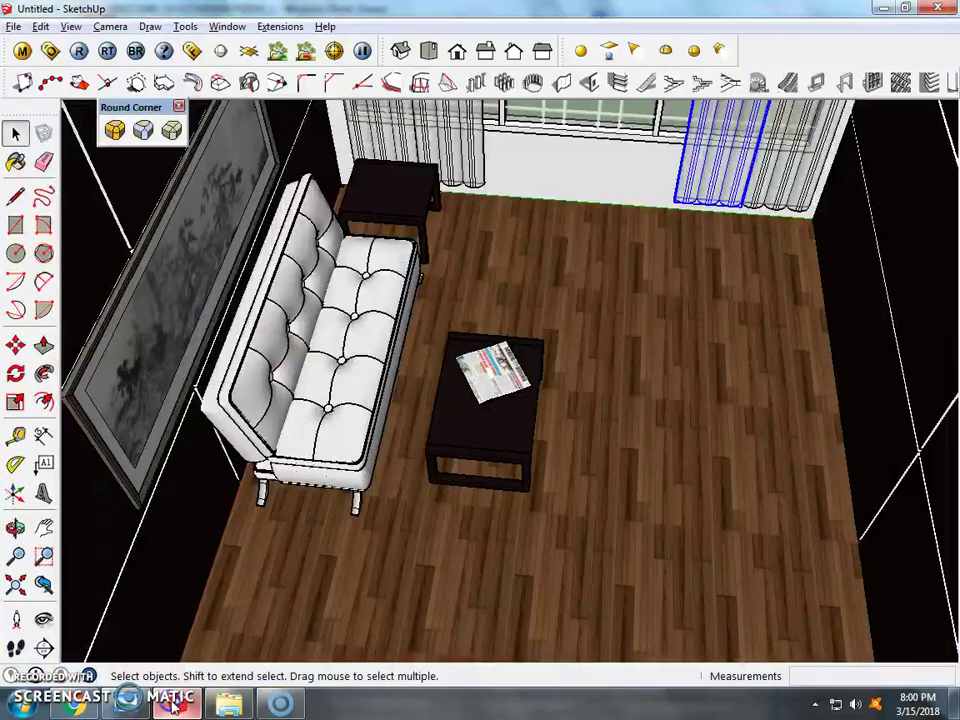
click(15, 26)
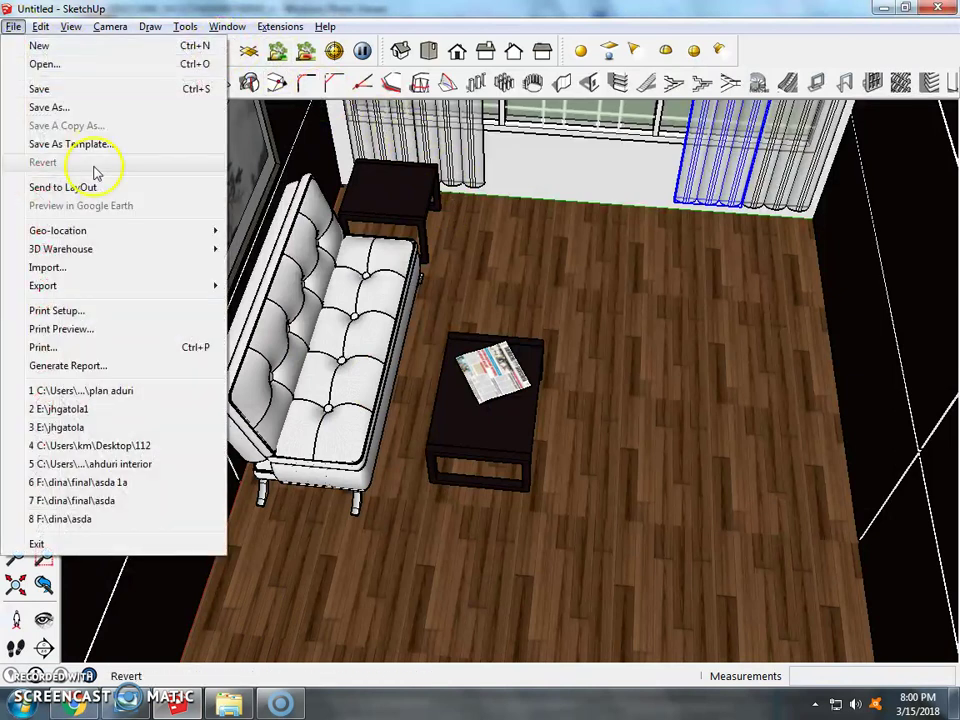
click(107, 268)
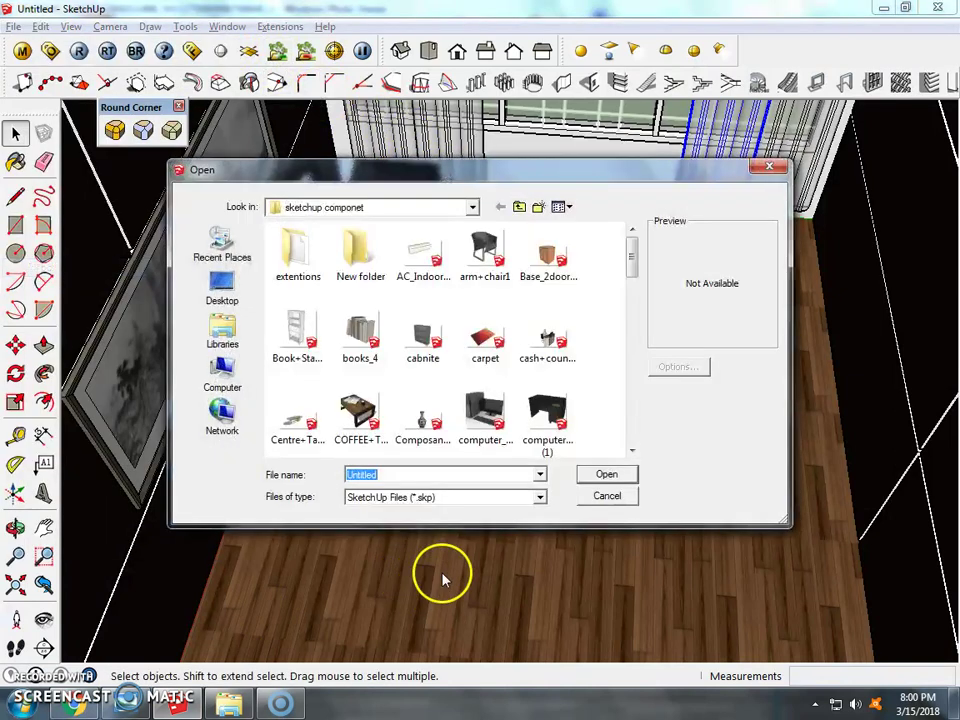
drag(634, 258, 640, 429)
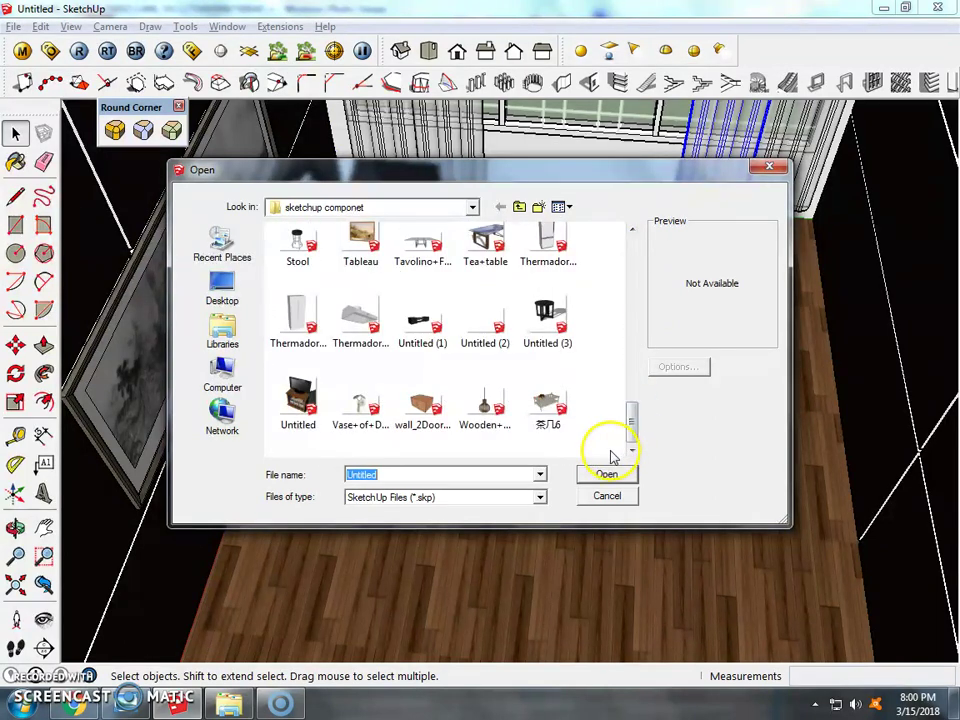
mouse_move(634, 424)
mouse_down()
mouse_move(634, 364)
mouse_move(632, 432)
mouse_up()
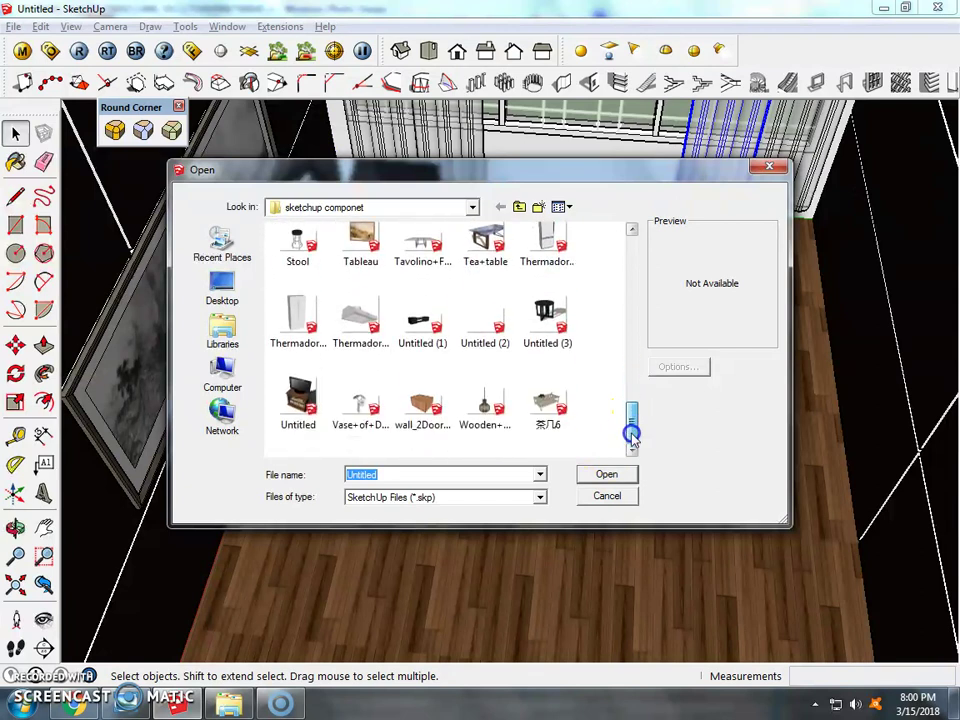
double_click(300, 400)
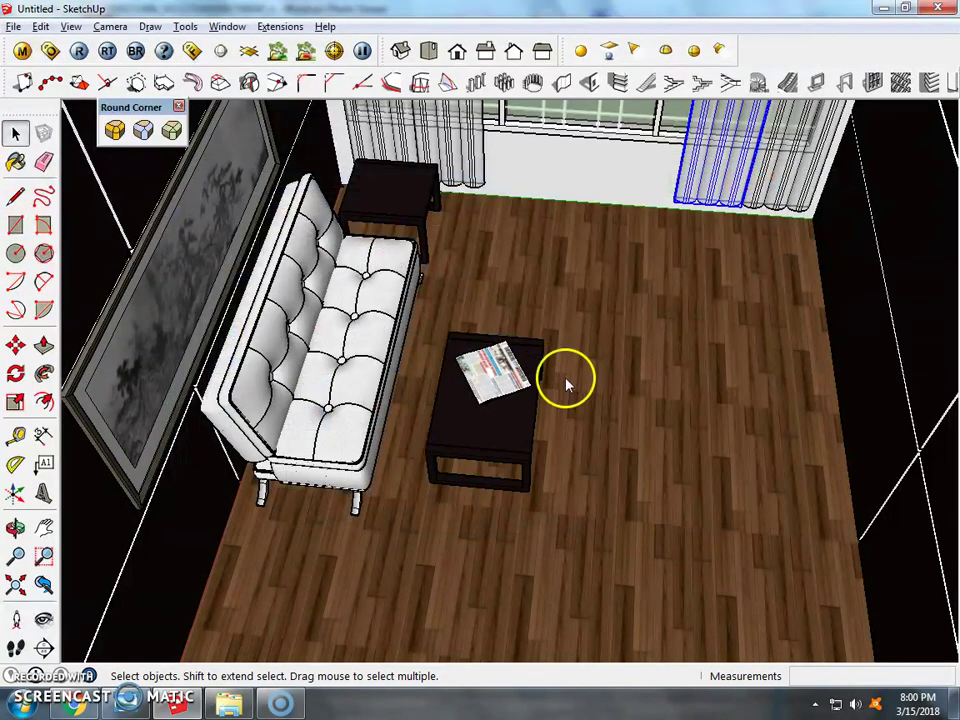
Place the TV cabinet in the room and delete its outer shell, undoing an over-broad deletion
click(703, 407)
mouse_move(879, 439)
middle_down()
mouse_move(955, 450)
mouse_move(771, 381)
middle_up()
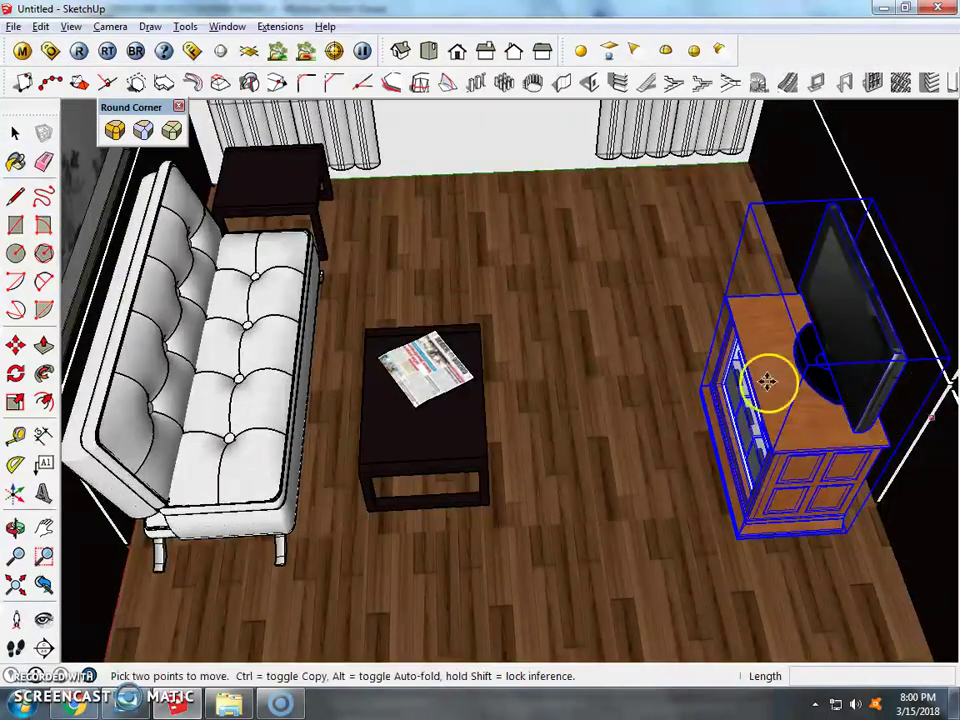
click(15, 133)
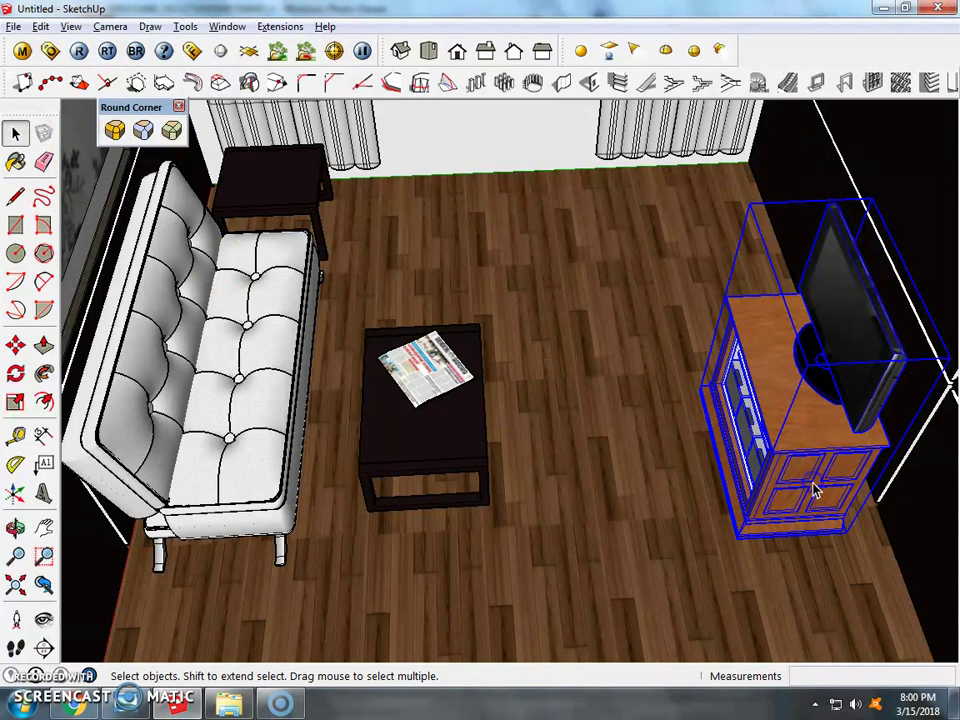
double_click(815, 490)
click(712, 328)
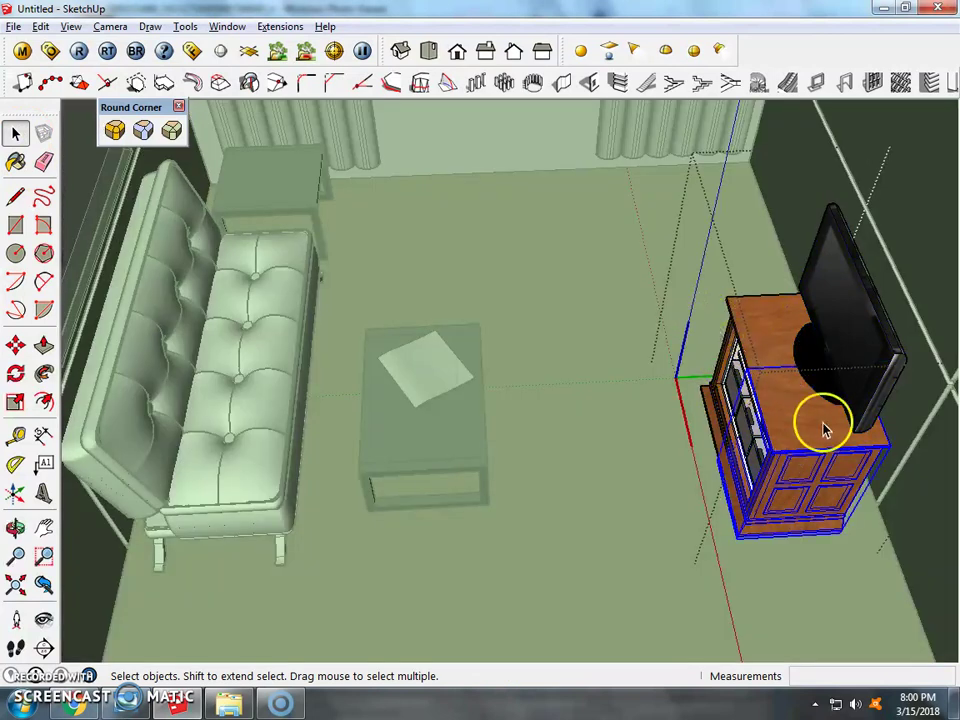
key(Delete)
drag(686, 283, 760, 535)
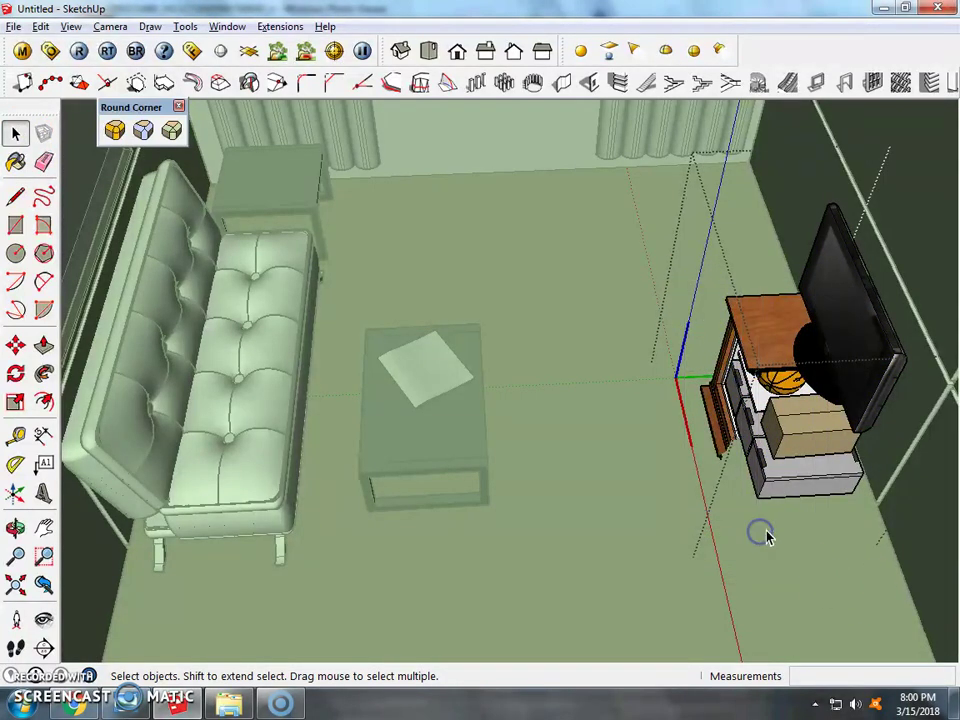
key(Delete)
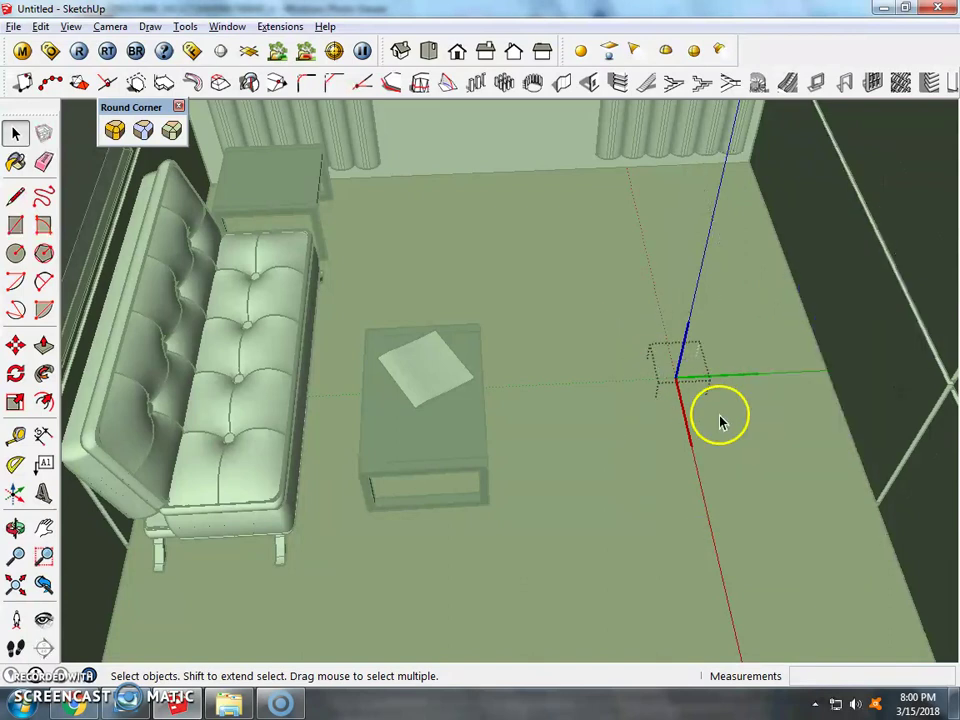
key(ctrl+z)
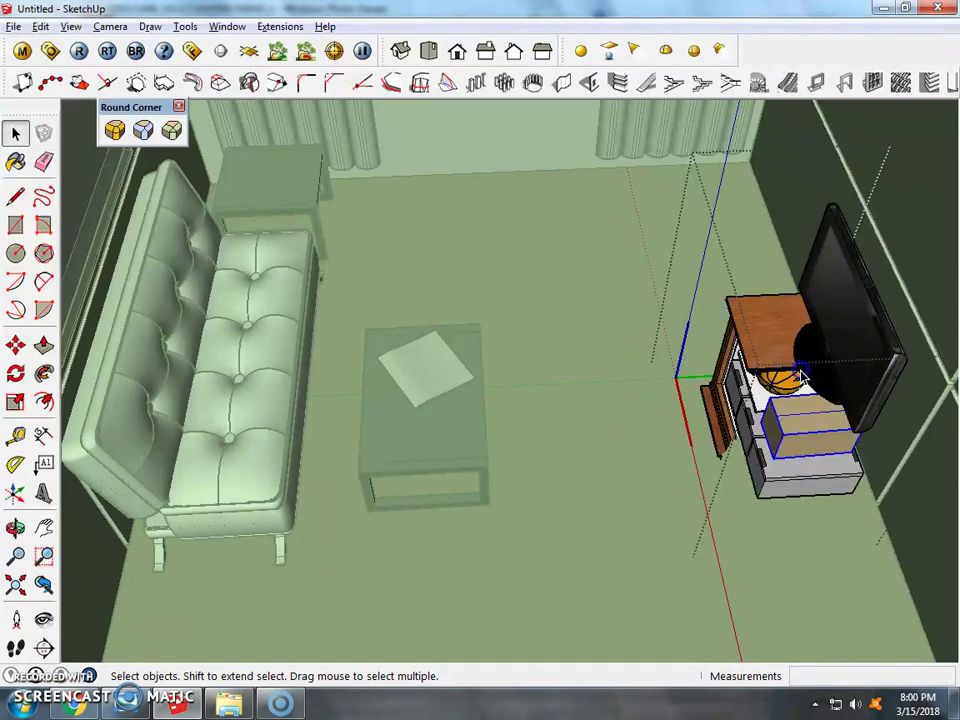
Delete the cabinet body and drawer block from the inner component, leaving only the TV
double_click(800, 376)
click(817, 422)
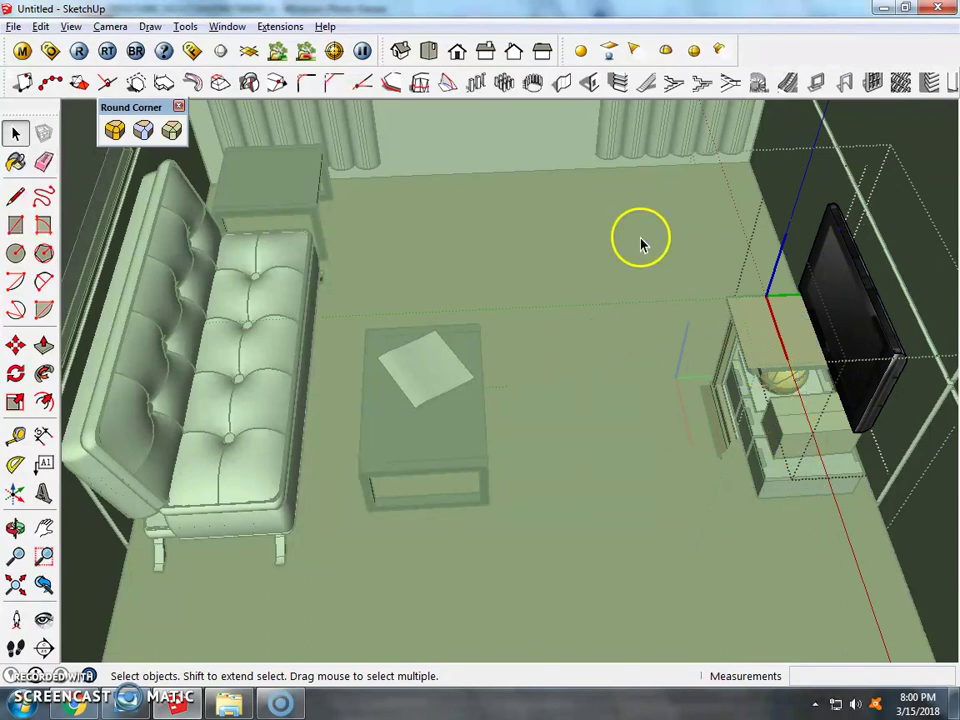
double_click(790, 366)
click(714, 326)
key(Delete)
click(740, 495)
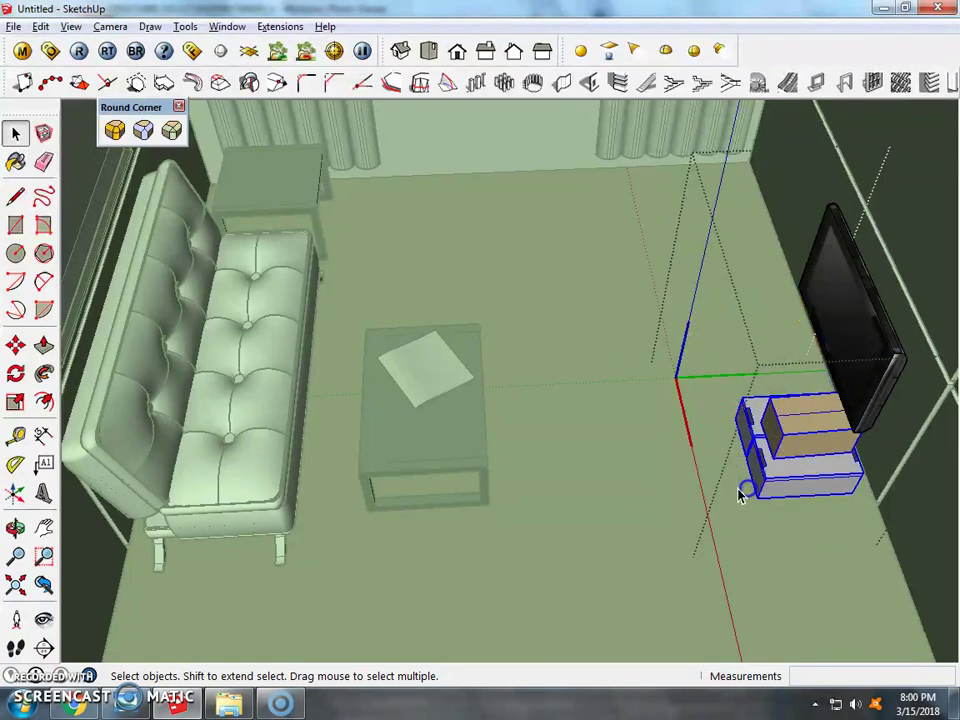
key(Delete)
click(805, 528)
click(595, 234)
mouse_move(409, 310)
middle_down()
mouse_move(702, 146)
mouse_move(545, 268)
mouse_move(932, 386)
middle_up()
click(831, 369)
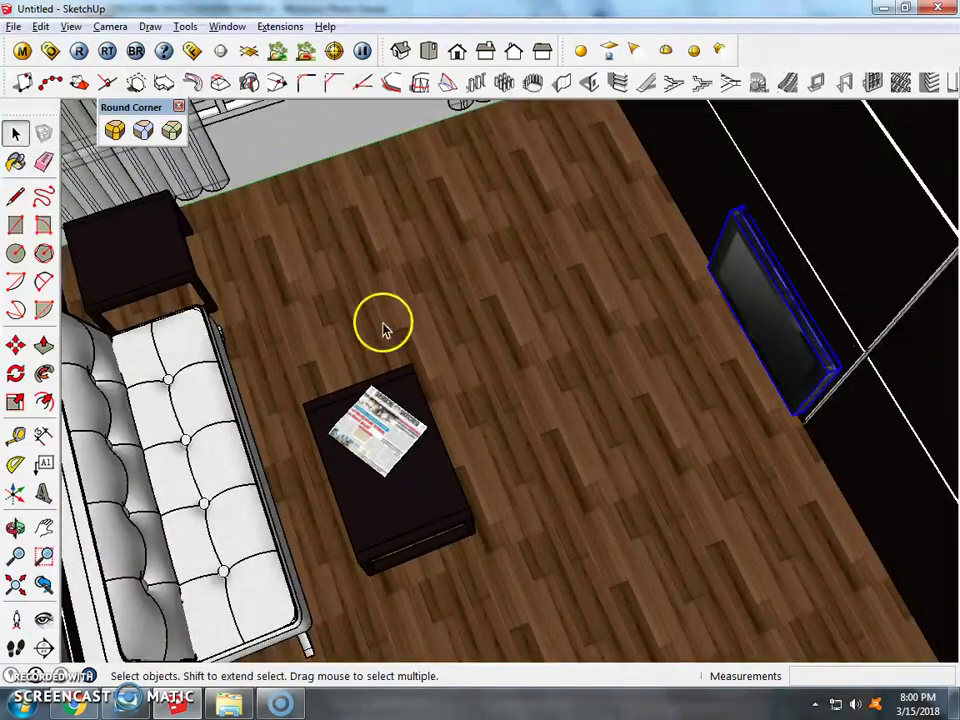
Move the TV back against the room's dark wall line
click(15, 344)
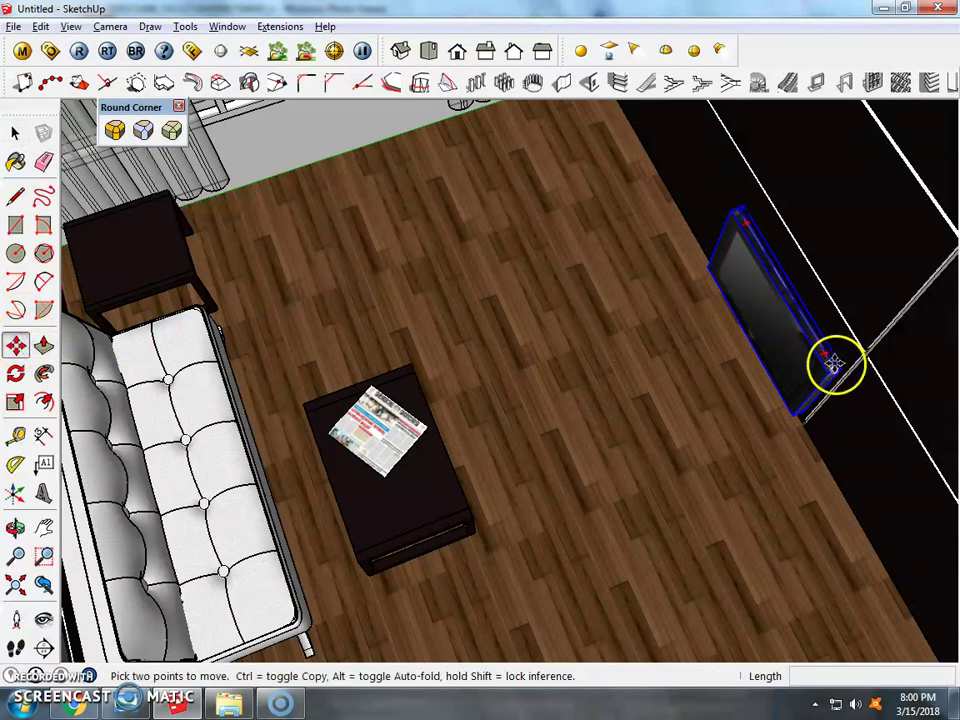
click(838, 365)
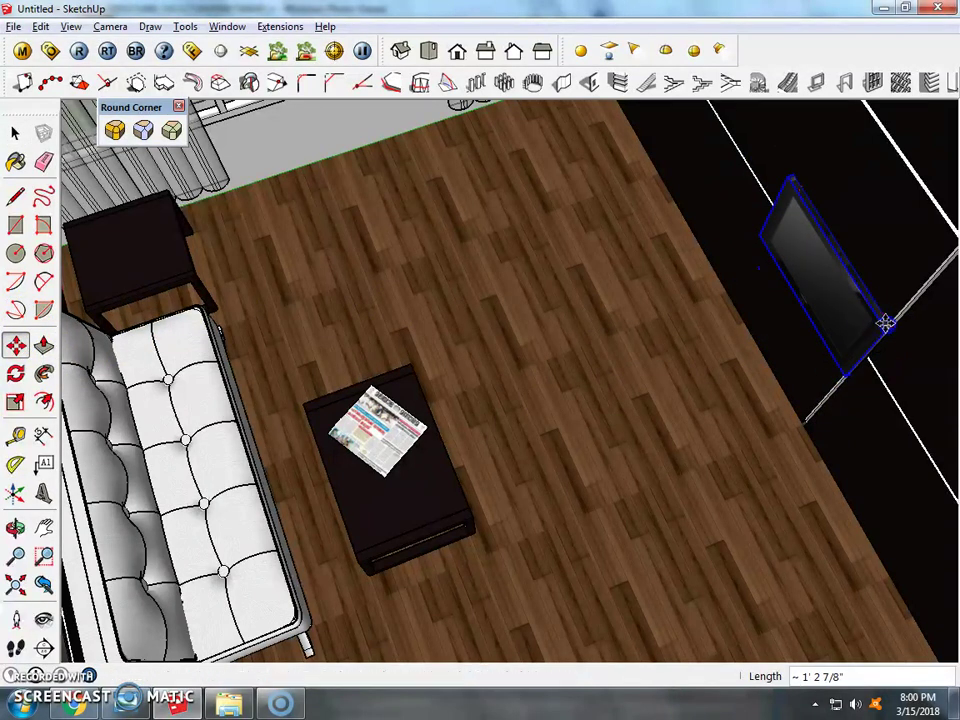
scroll(880, 320, up, 2)
scroll(898, 316, up, 2)
mouse_move(925, 296)
middle_down()
mouse_move(504, 406)
mouse_move(684, 326)
mouse_move(566, 347)
mouse_move(551, 414)
mouse_move(577, 231)
mouse_move(664, 244)
middle_up()
scroll(683, 261, up, 1)
click(683, 261)
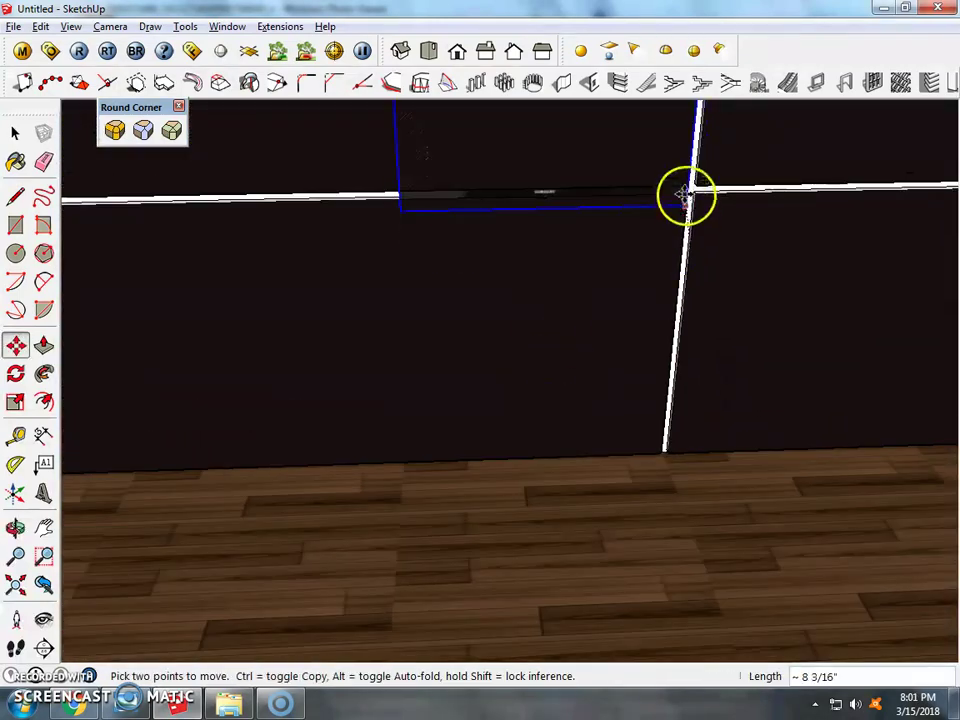
click(693, 188)
mouse_move(693, 188)
middle_down()
mouse_move(411, 279)
mouse_move(499, 413)
middle_up()
Reposition the TV so it sits flush on the wall at mounted height above the floor
click(15, 196)
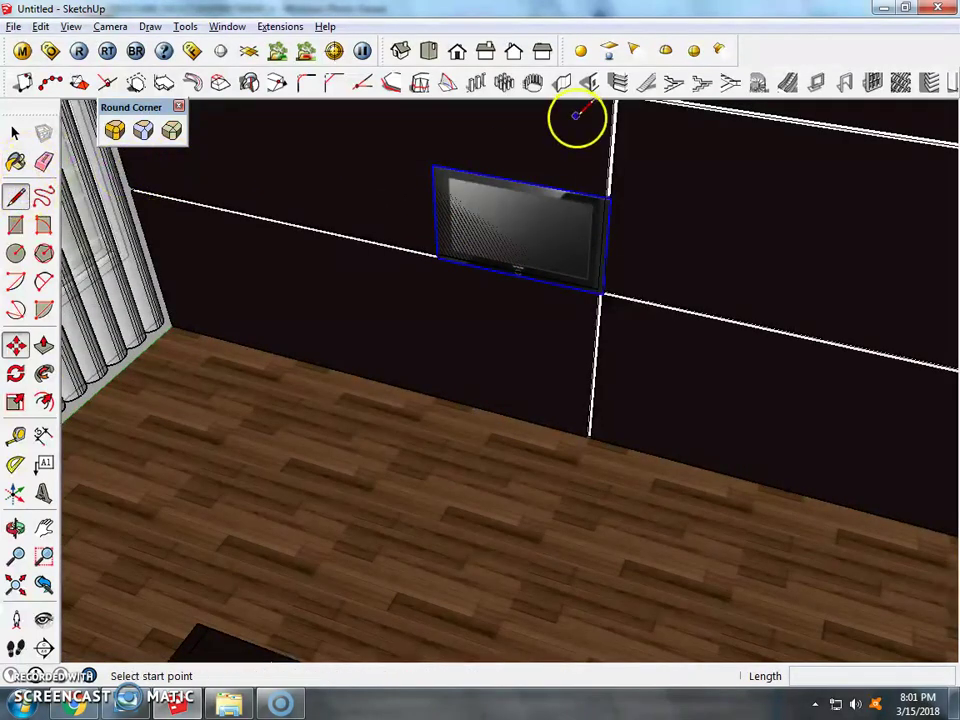
click(432, 163)
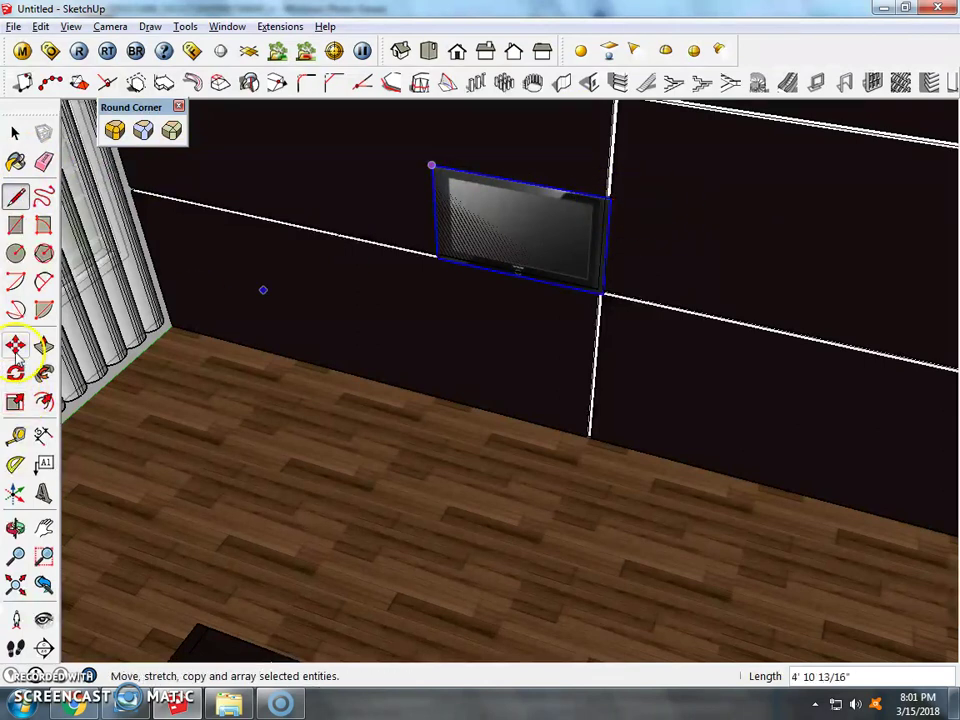
click(15, 345)
click(15, 133)
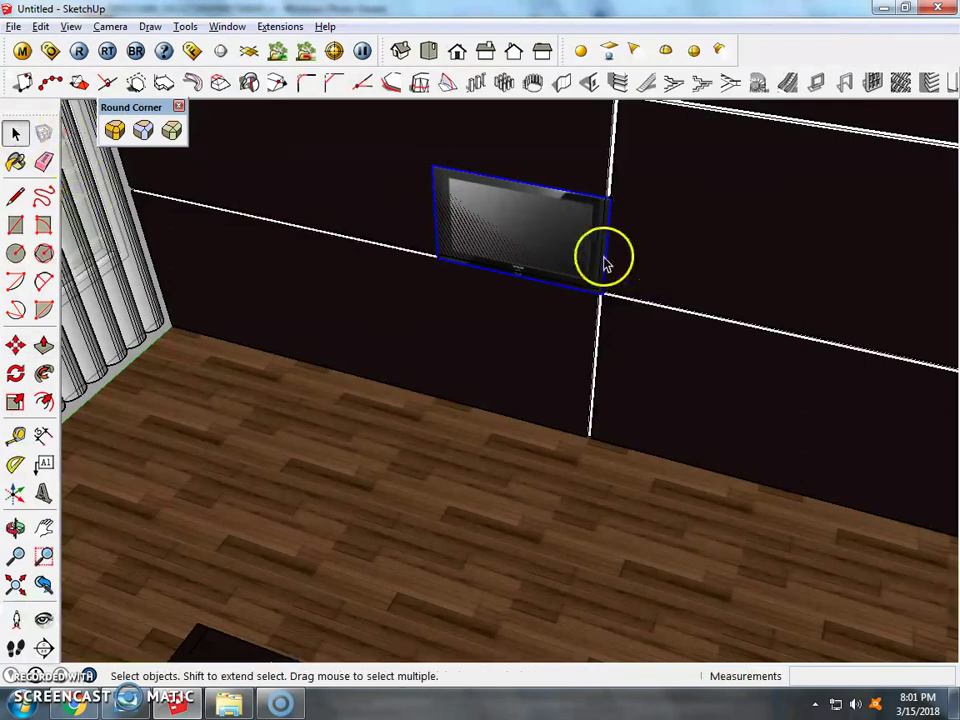
click(604, 257)
middle_drag(620, 260, 537, 265)
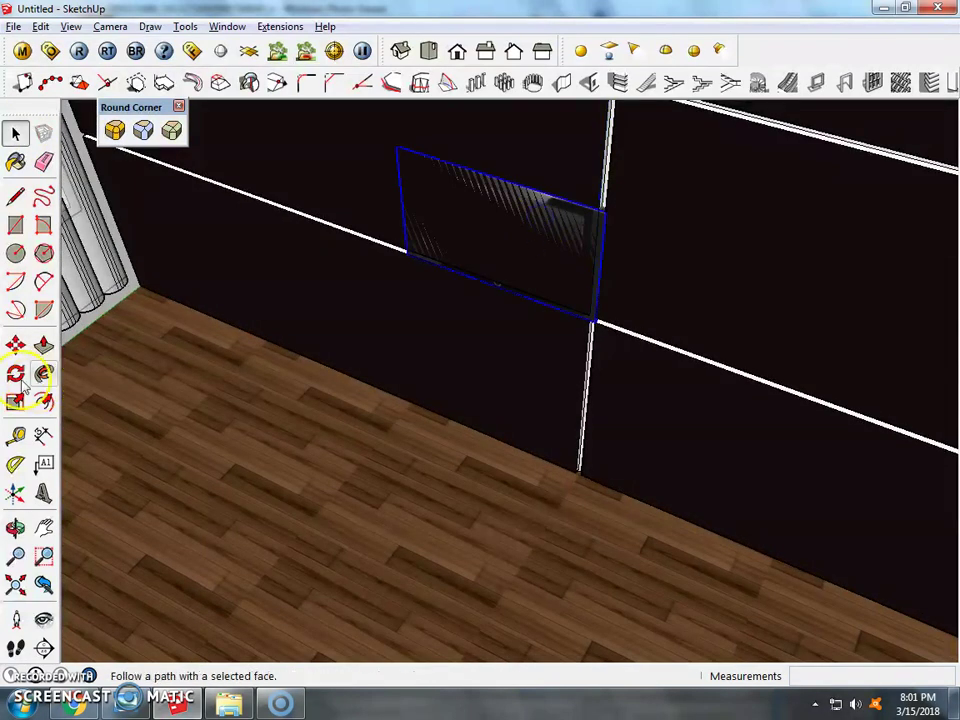
click(15, 345)
click(603, 272)
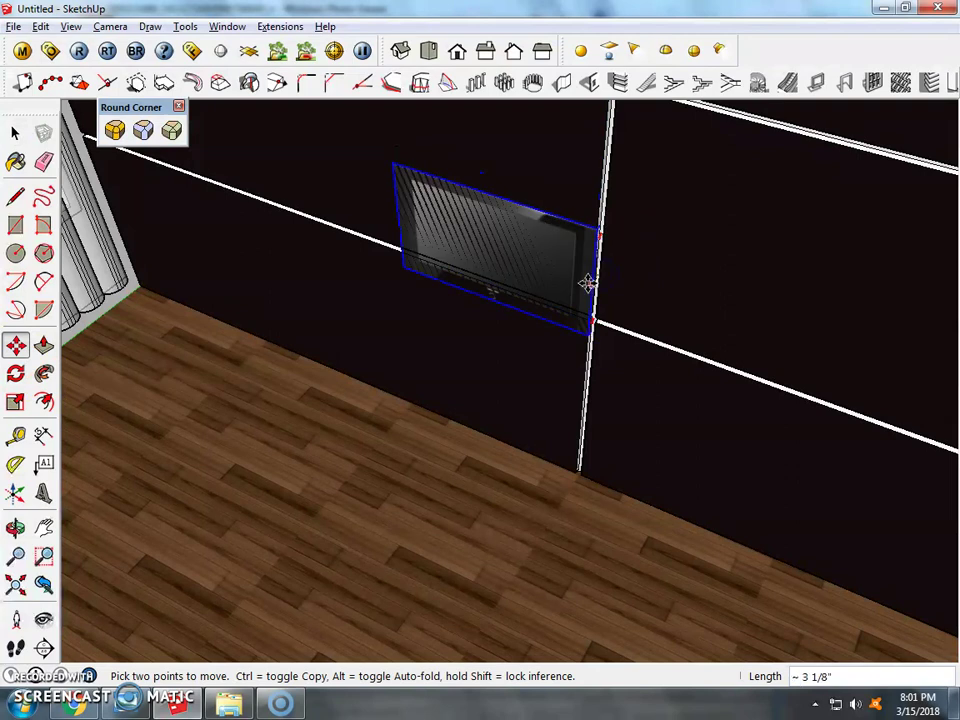
click(607, 236)
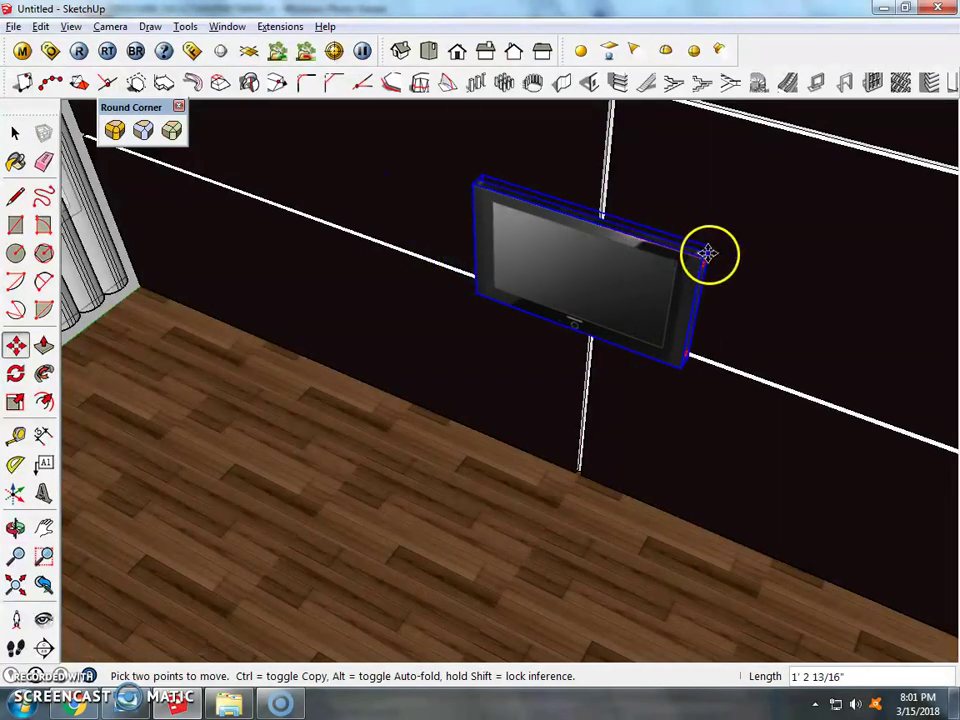
middle_drag(710, 253, 523, 377)
Turn the view to the TV wall and enter the wall group, then the TV component
click(43, 619)
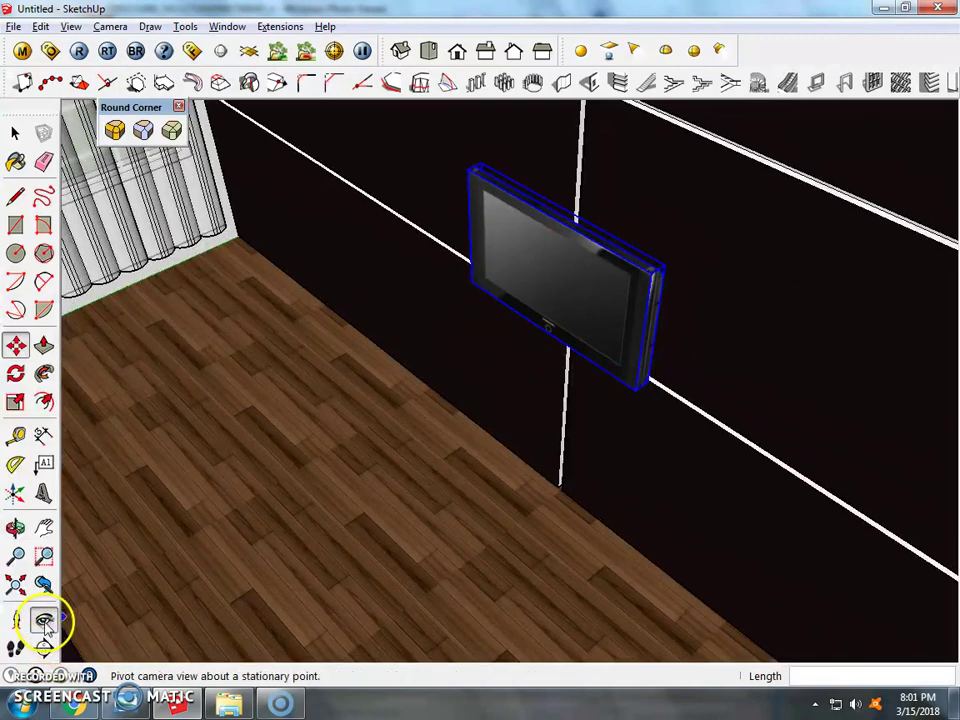
mouse_move(441, 268)
middle_down()
mouse_move(518, 304)
mouse_move(416, 446)
mouse_move(553, 452)
mouse_move(497, 386)
mouse_move(575, 390)
middle_up()
drag(575, 390, 206, 223)
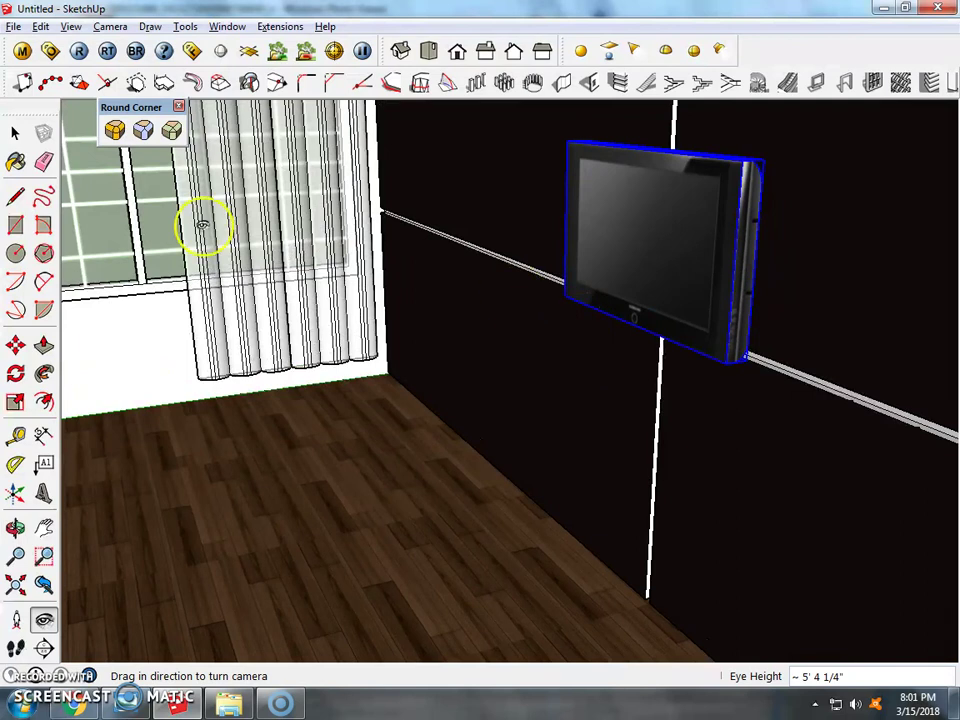
click(15, 133)
double_click(724, 279)
double_click(646, 233)
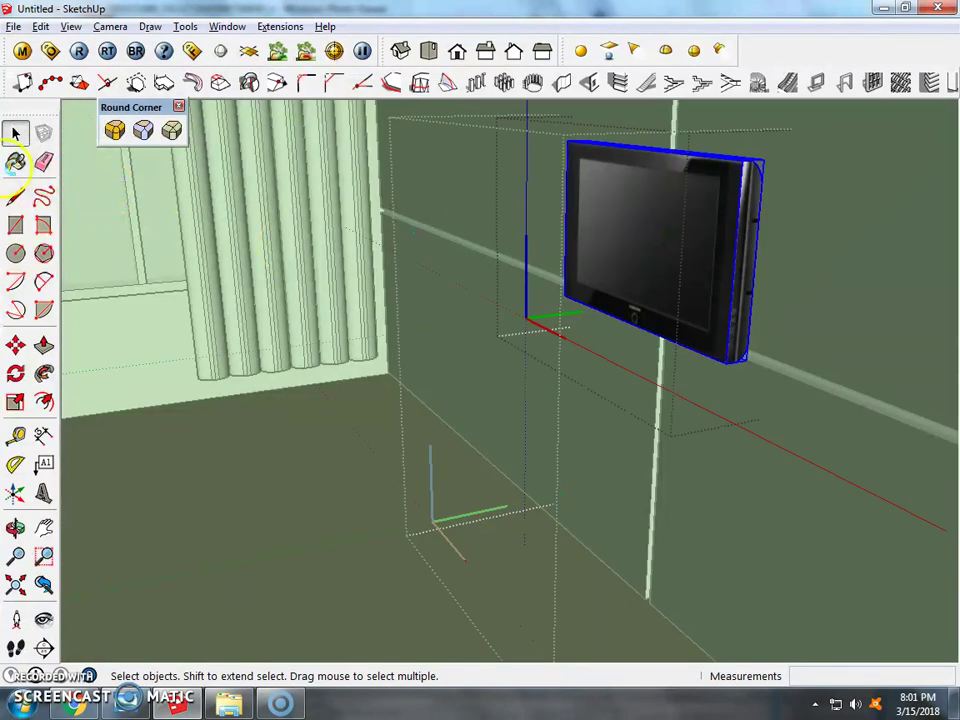
Sample the TV screen's current material with the Materials eyedropper
click(16, 163)
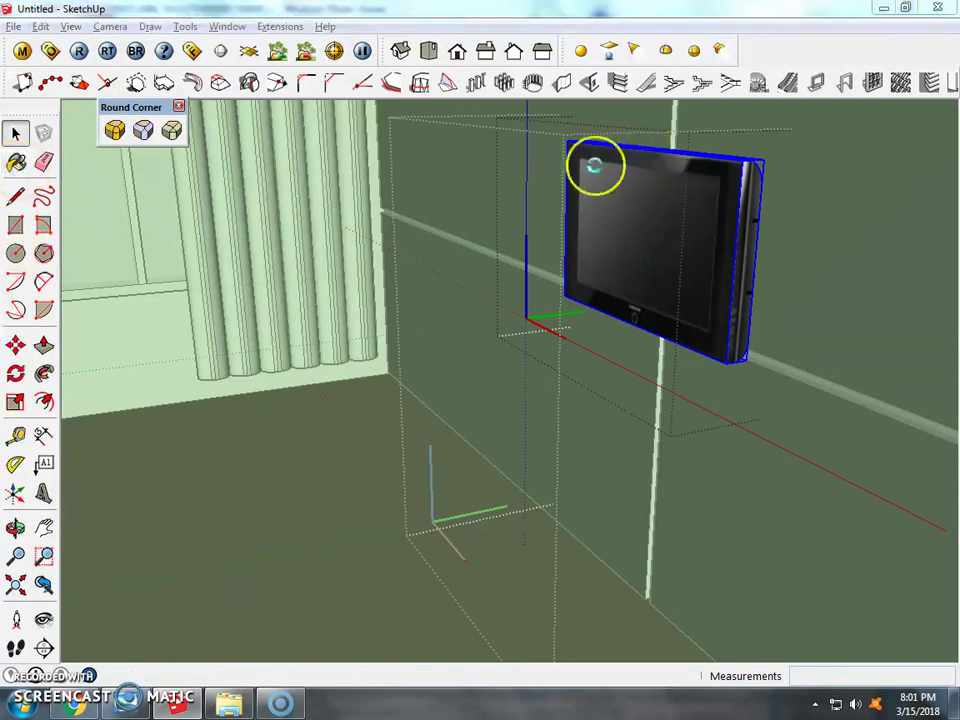
click(772, 100)
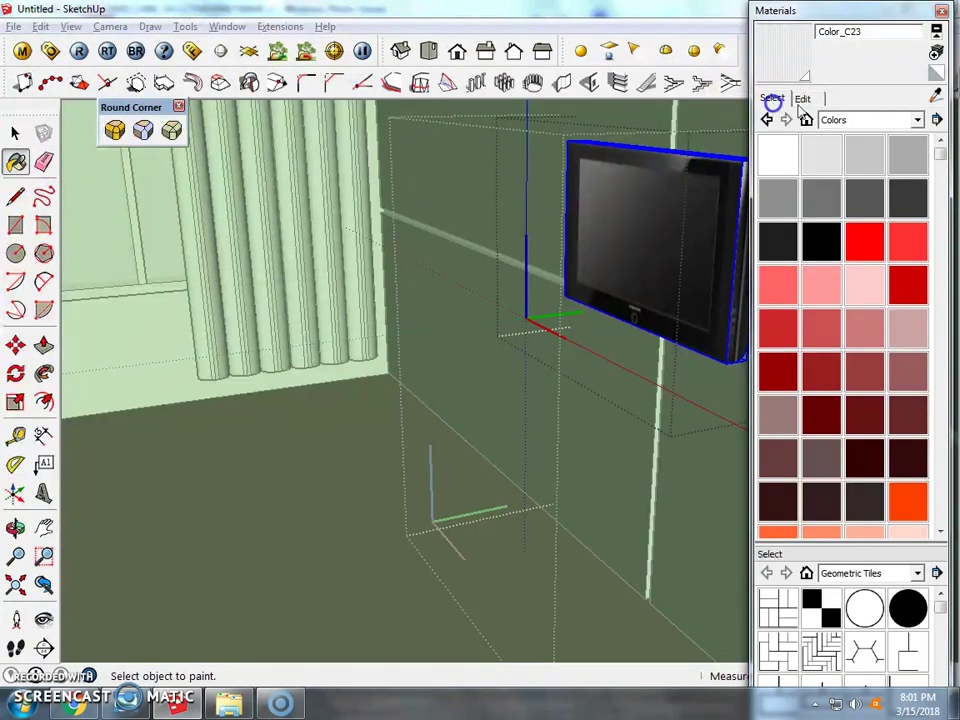
click(936, 96)
click(711, 189)
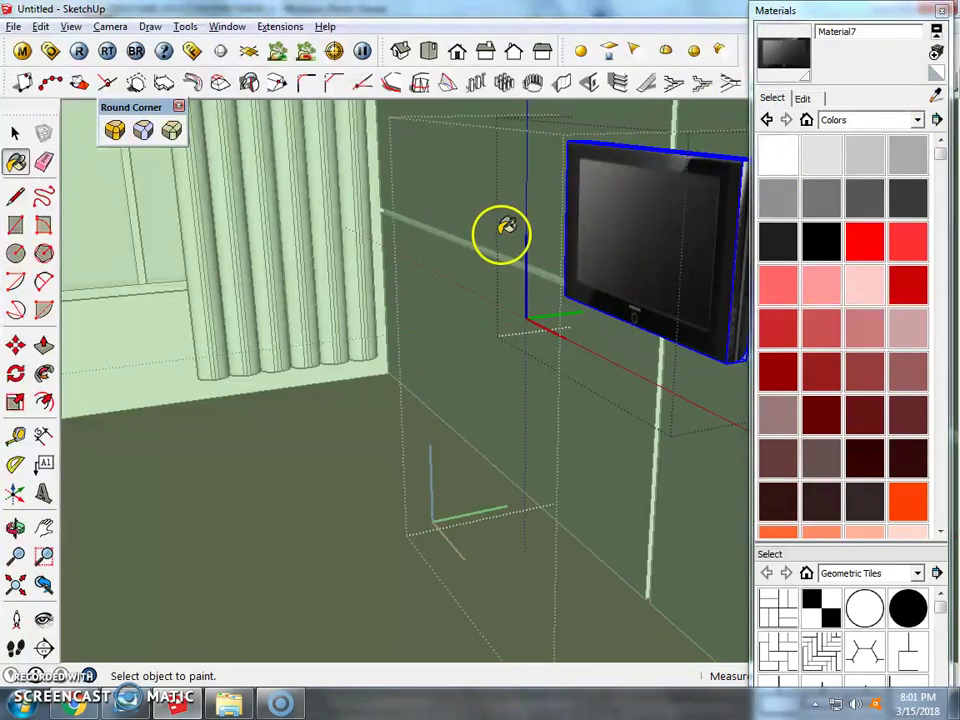
Draw a rectangle over the TV screen from top-left to lower-right and select the new face
click(17, 200)
click(15, 225)
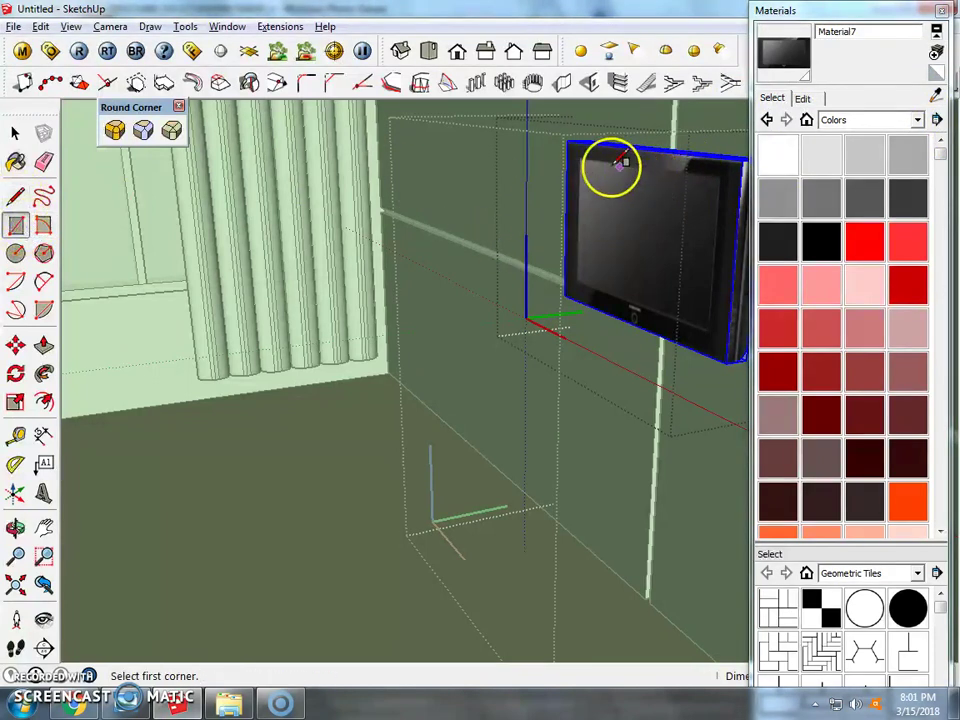
click(580, 158)
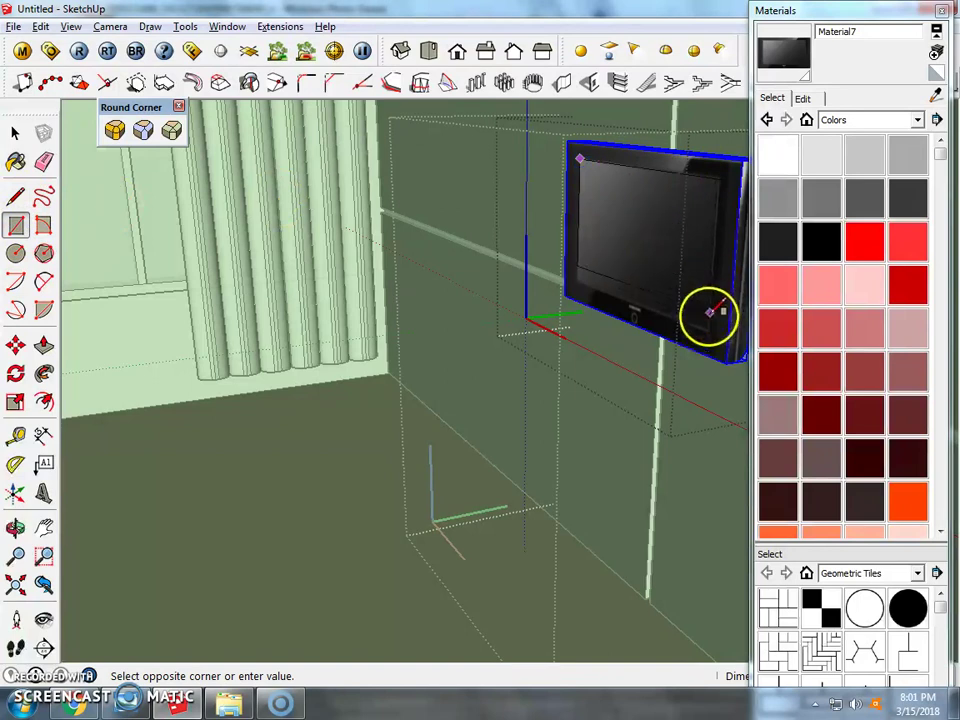
click(704, 327)
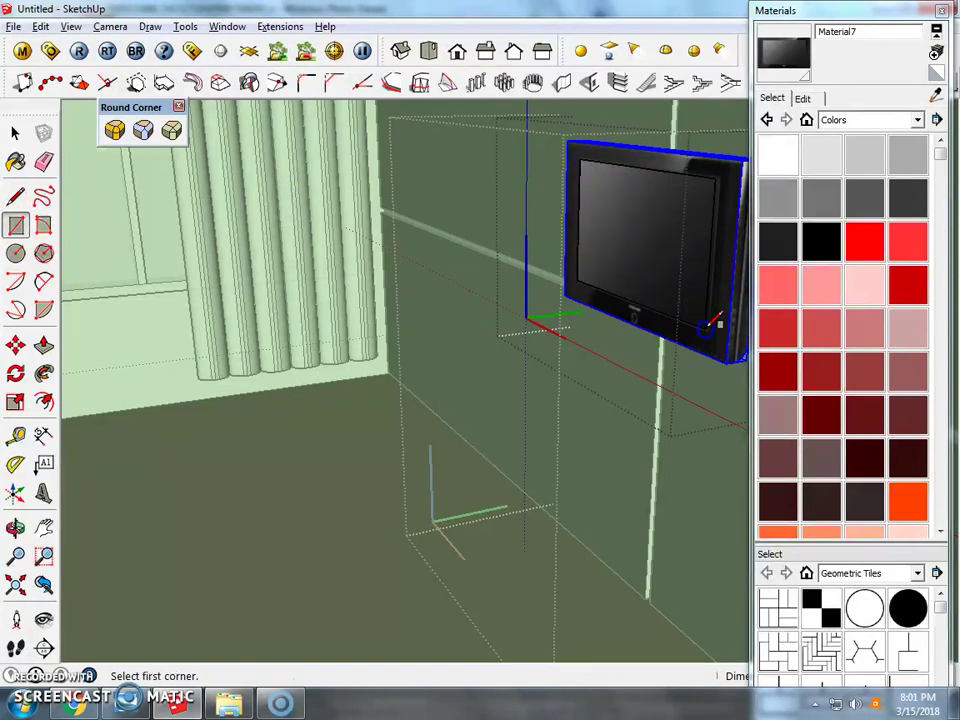
key(b)
key(space)
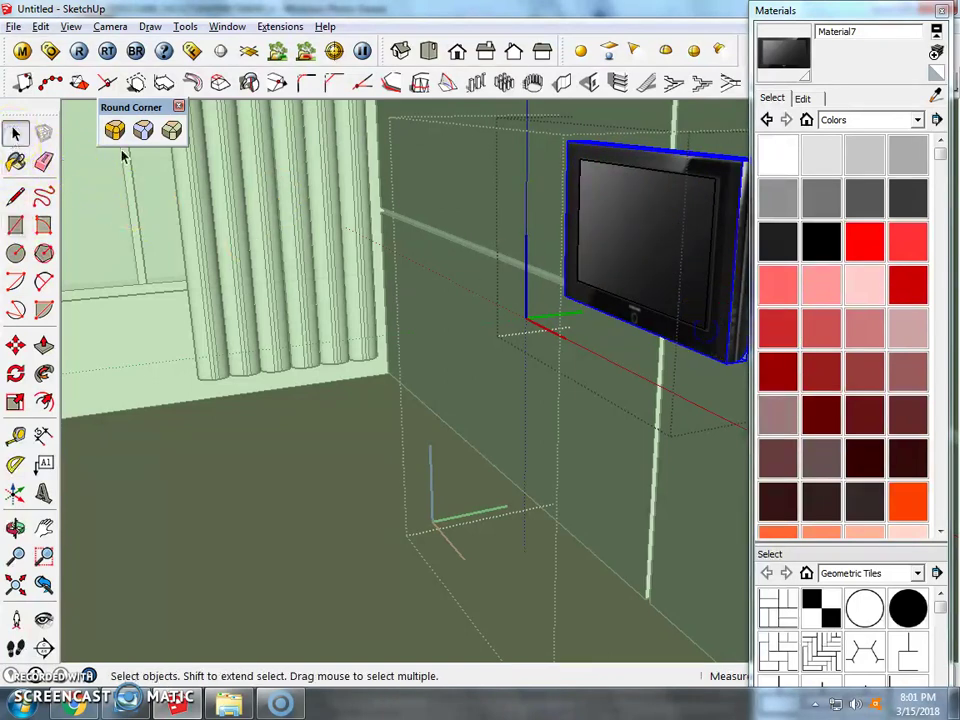
click(650, 212)
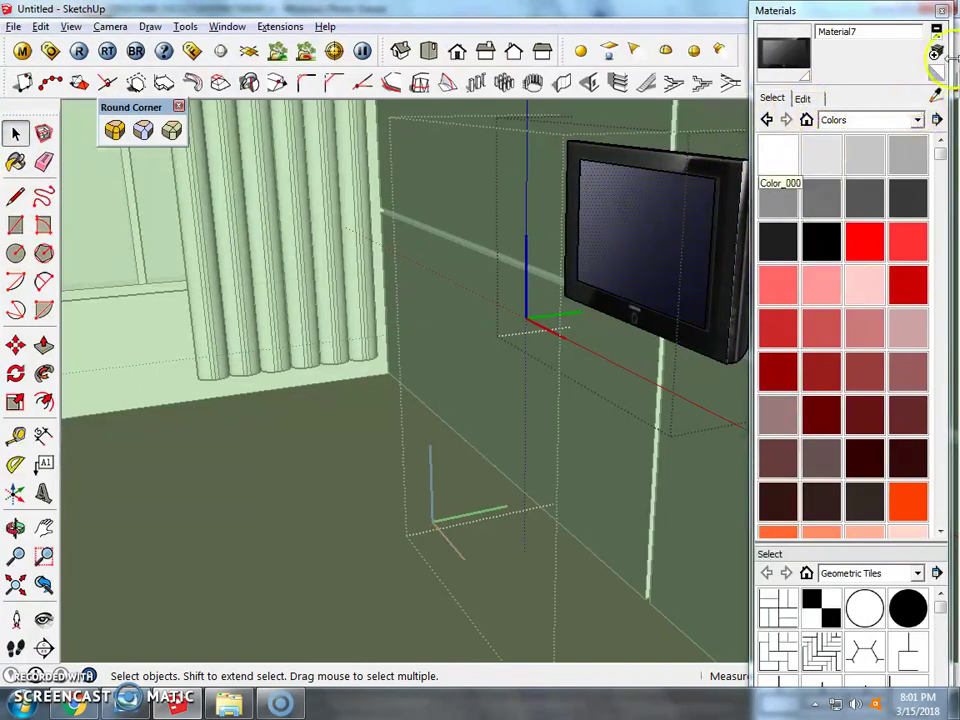
click(936, 52)
Create Material4 using Tulips.jpg from Libraries > Pictures > Sample Pictures as its texture
click(196, 258)
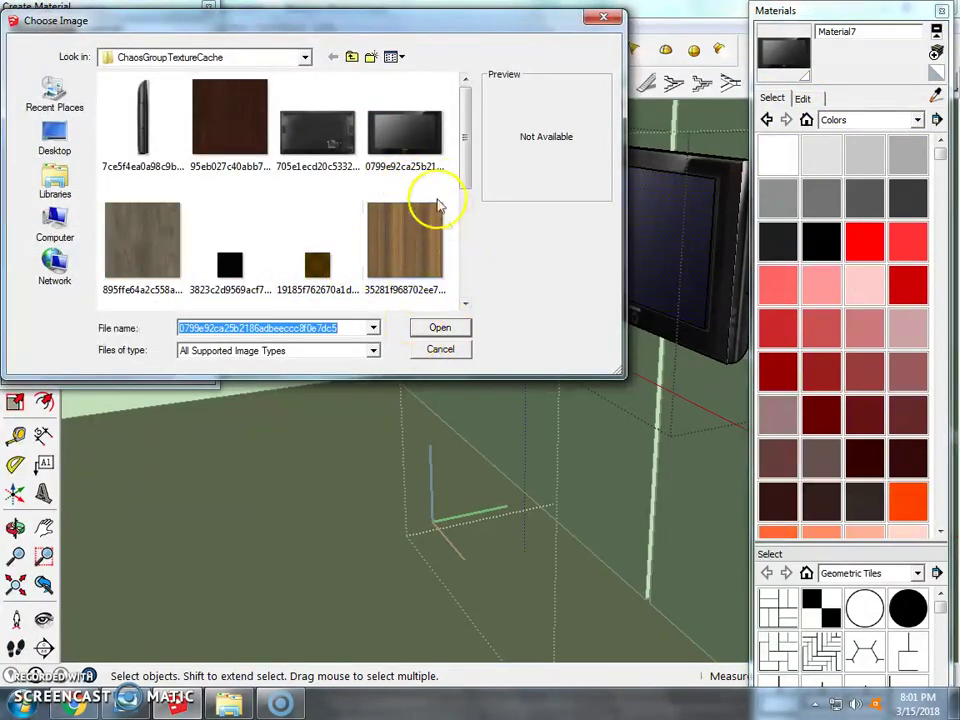
click(66, 190)
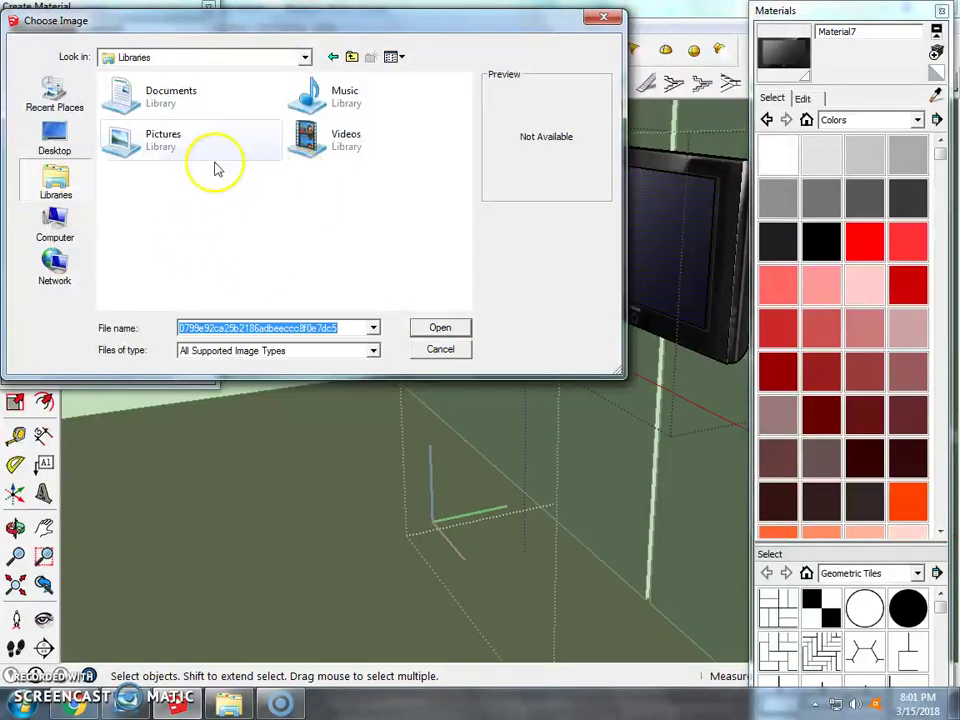
double_click(171, 146)
click(139, 165)
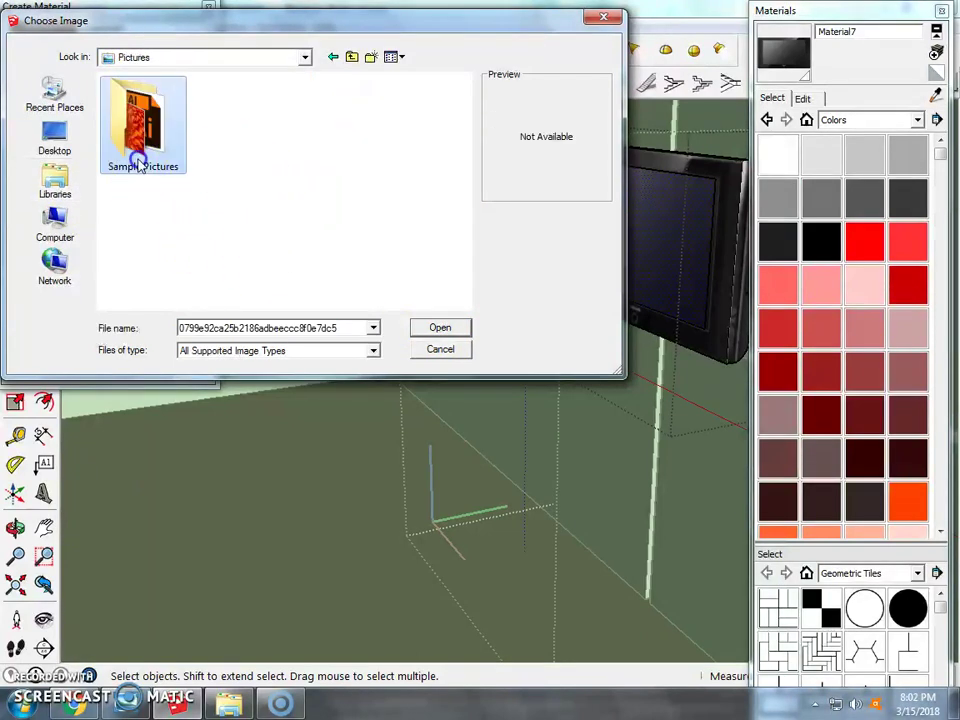
click(410, 256)
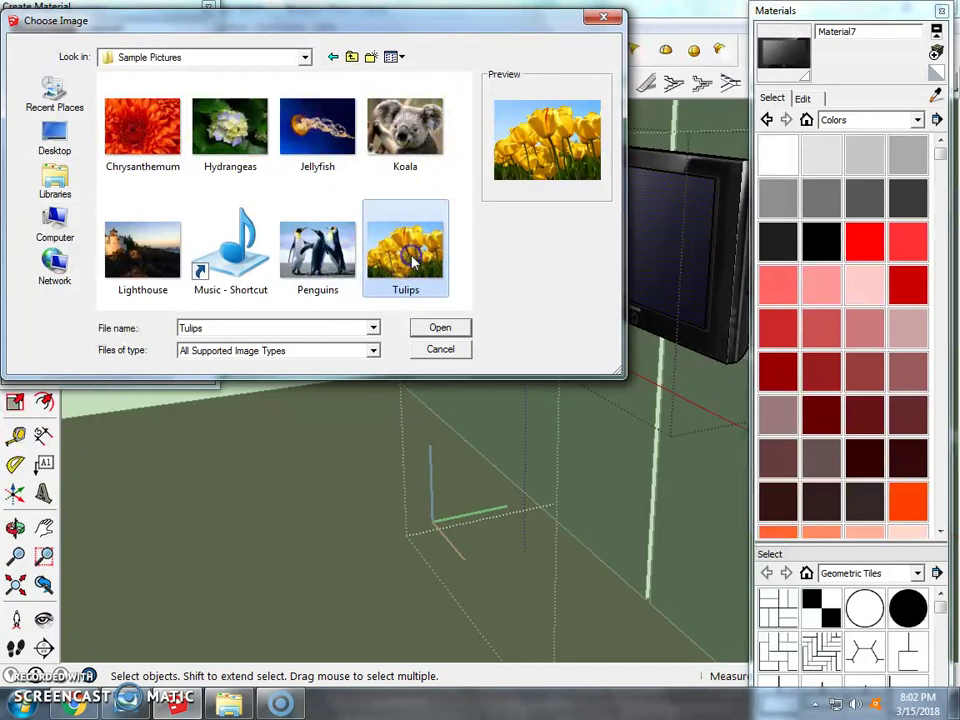
double_click(413, 258)
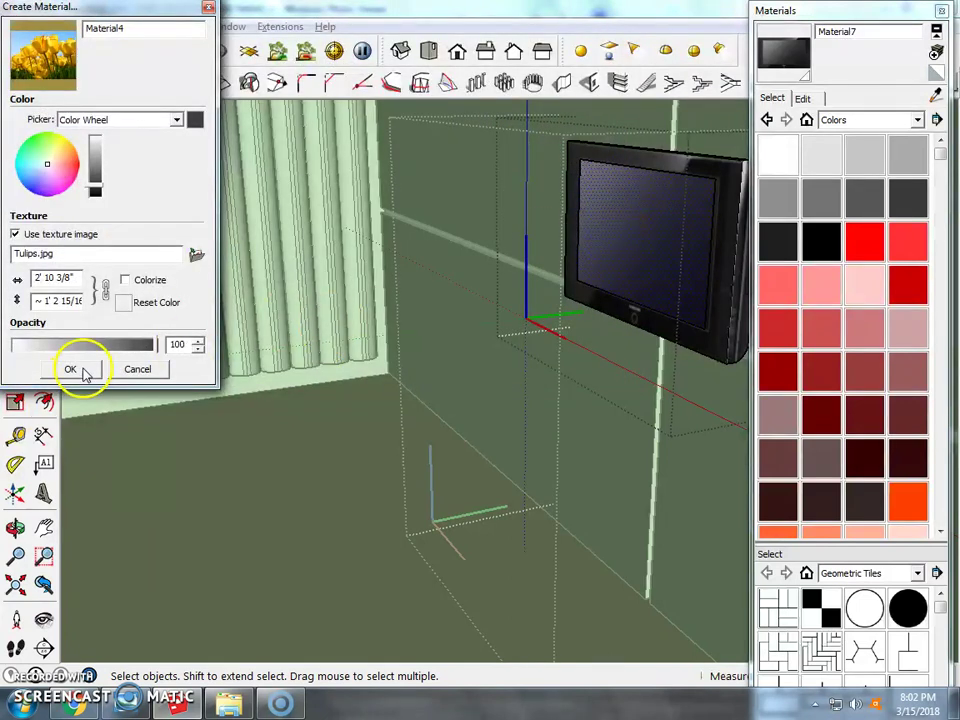
click(84, 372)
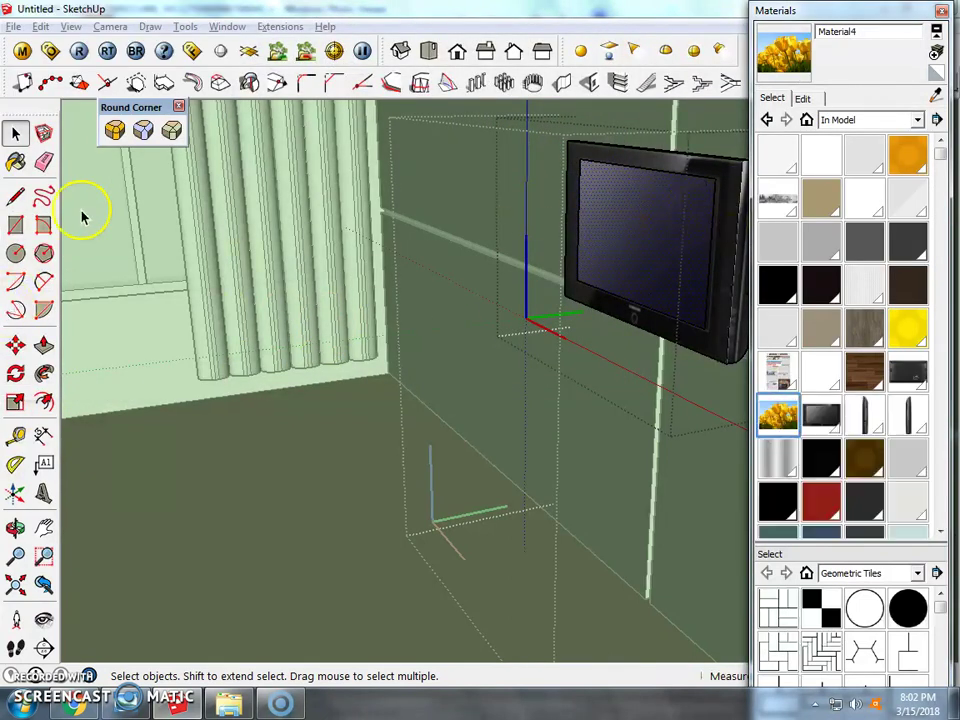
Paint the TV with the tulip-textured Material4
click(15, 162)
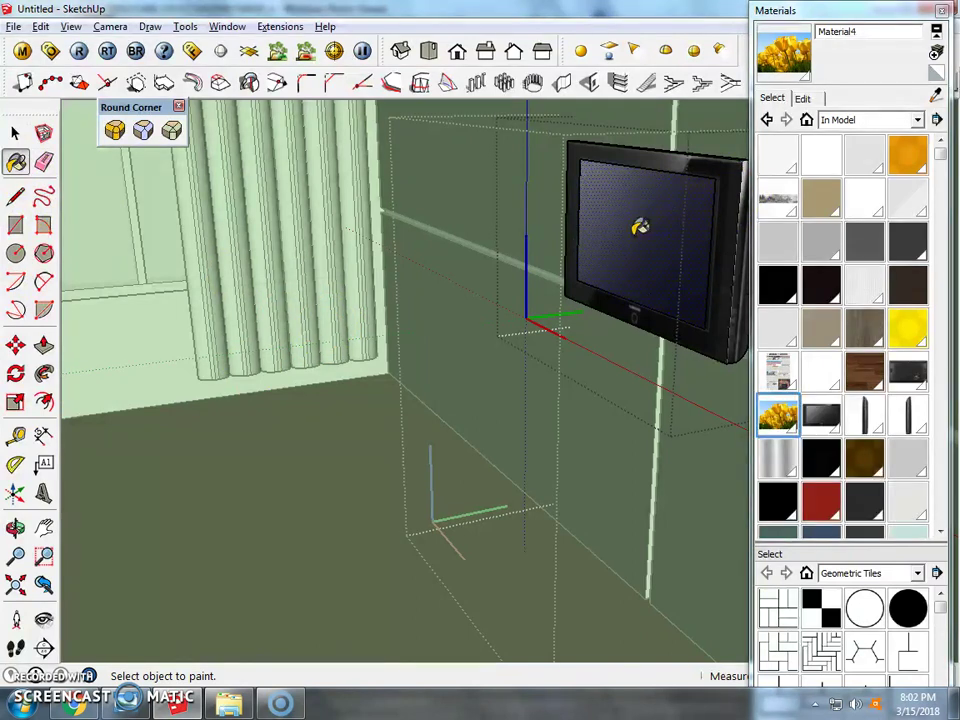
click(15, 133)
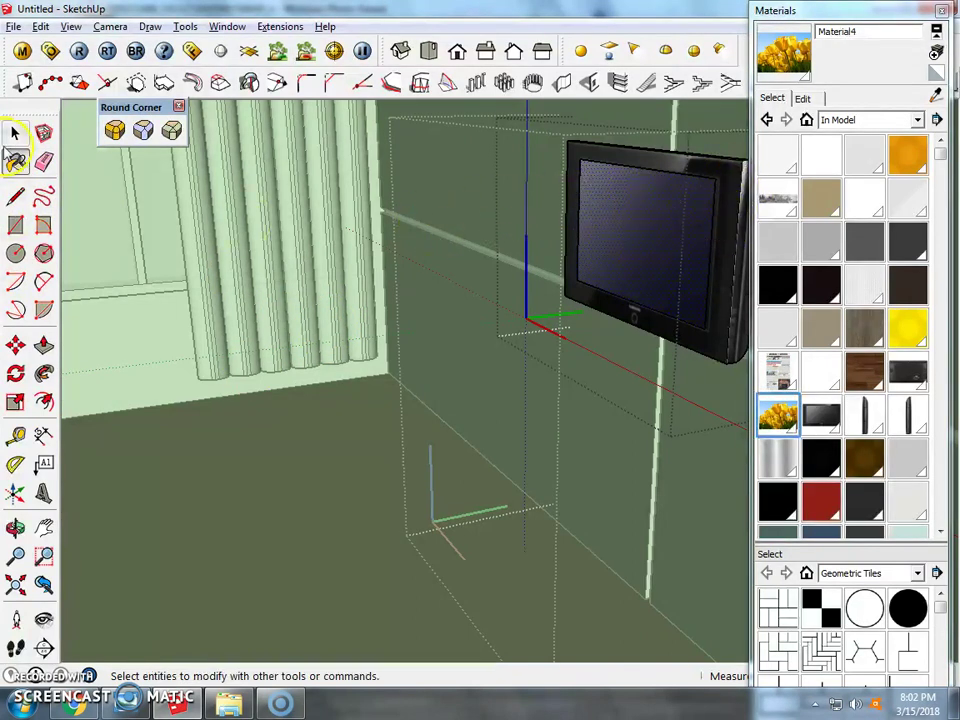
click(15, 162)
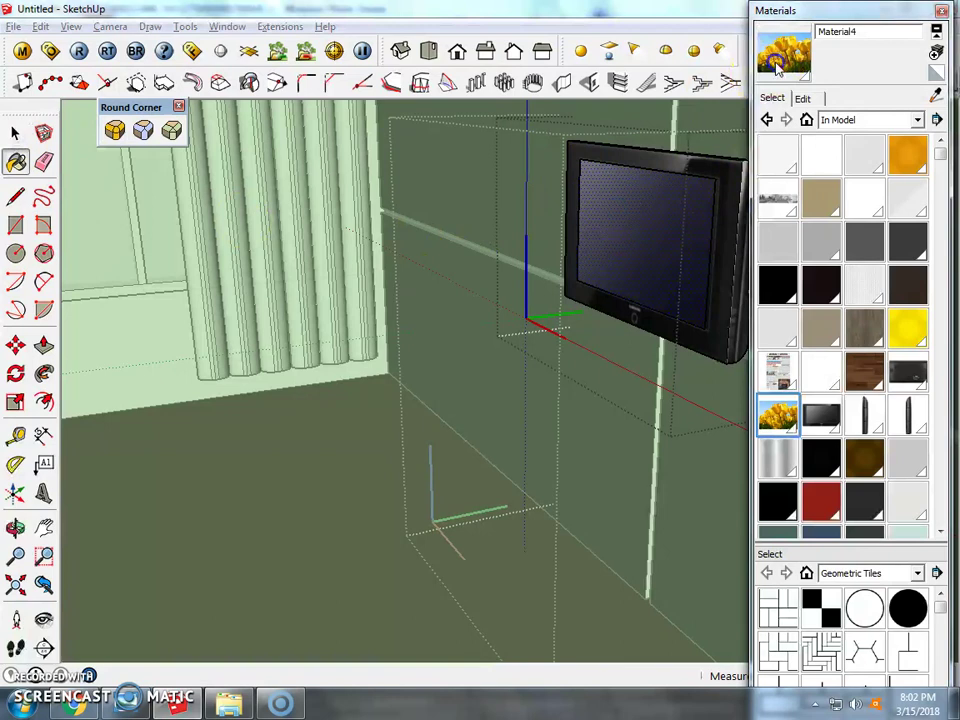
click(15, 133)
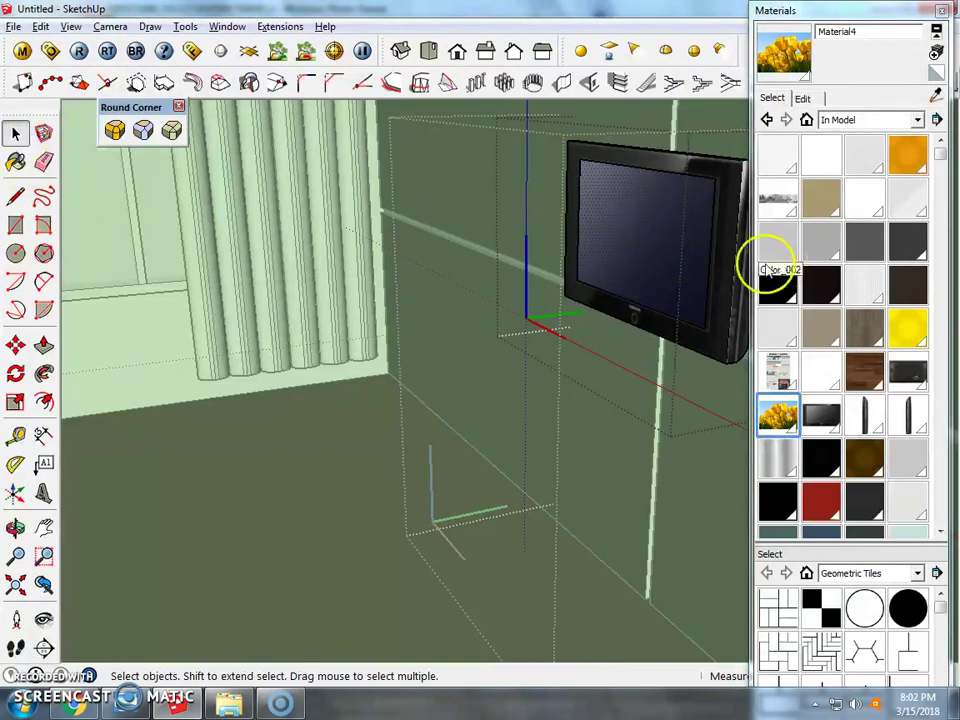
scroll(632, 248, down, 1)
scroll(664, 246, up, 2)
scroll(454, 193, up, 1)
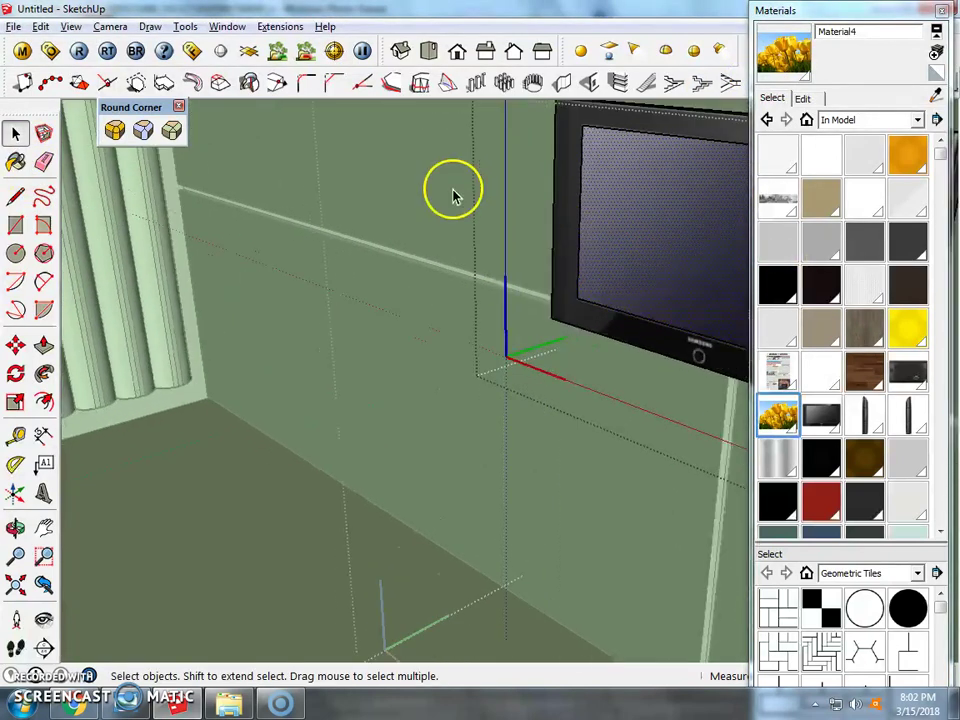
scroll(572, 212, down, 3)
scroll(630, 210, up, 1)
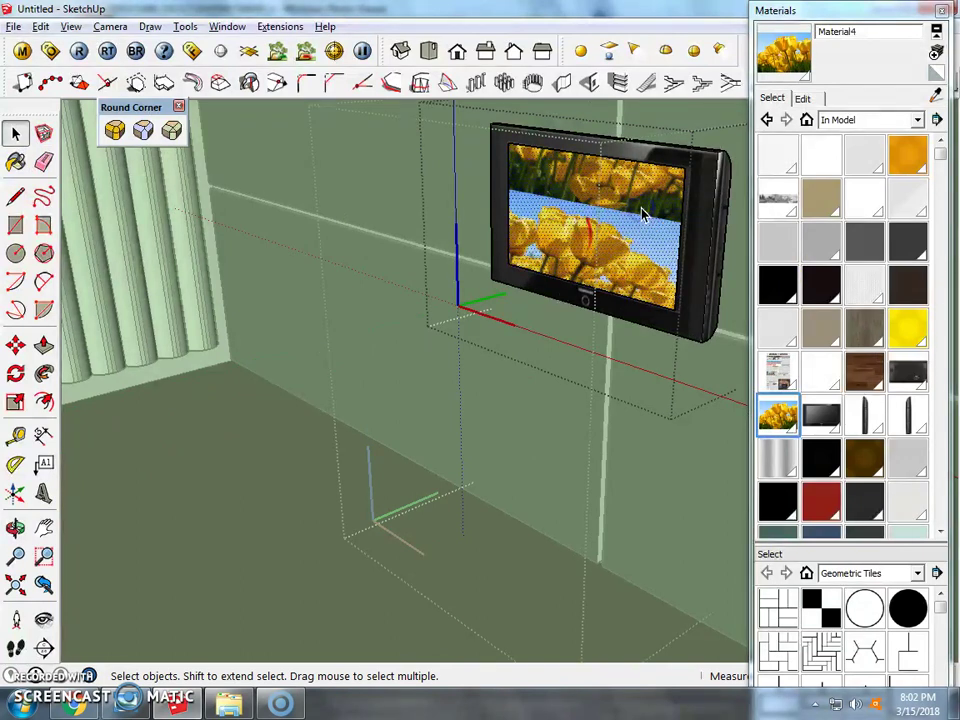
Select the TV and enter its component to reach the screen face
click(645, 218)
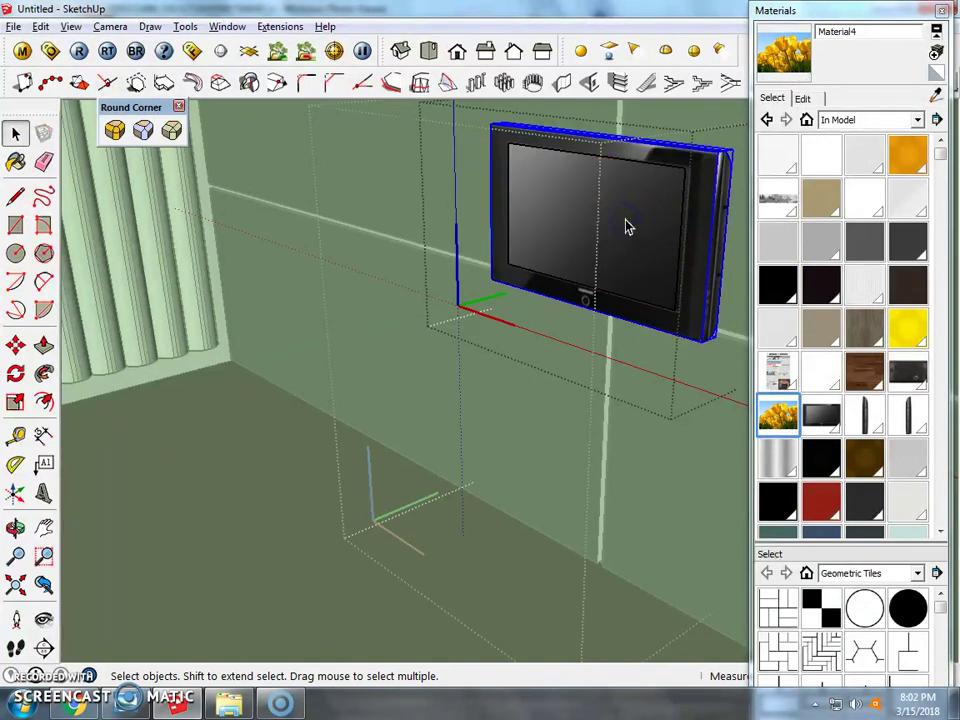
double_click(620, 237)
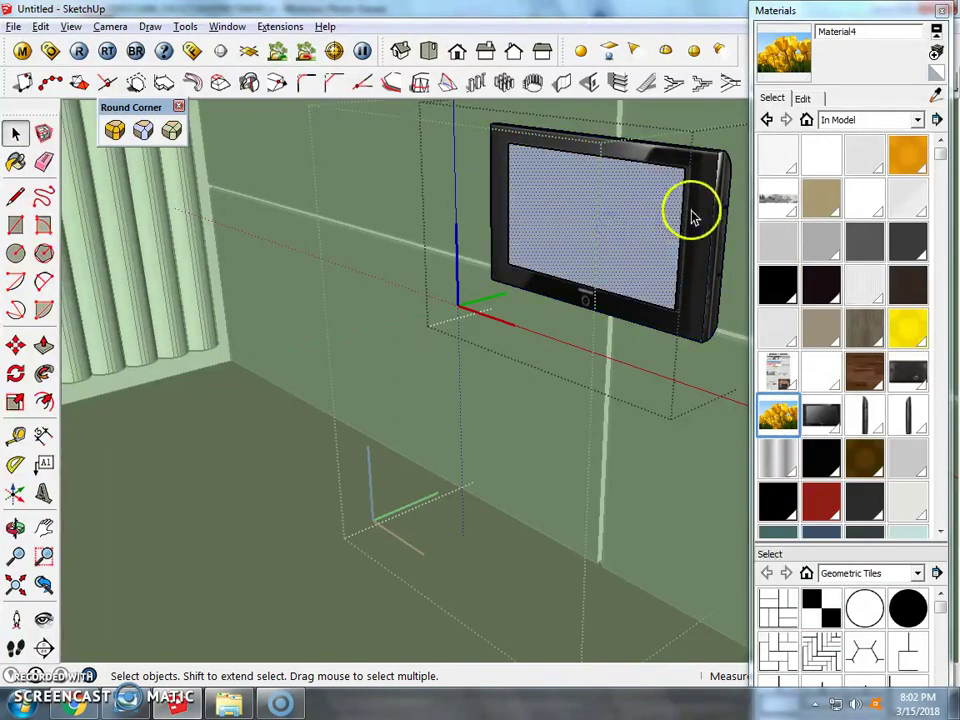
scroll(693, 215, up, 1)
scroll(678, 210, up, 2)
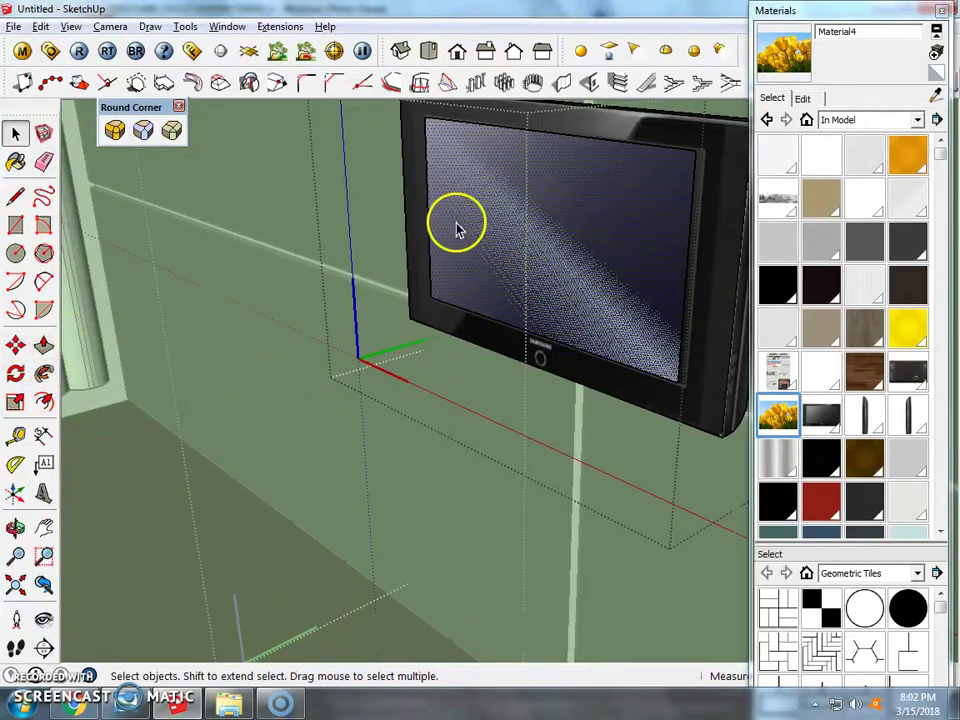
click(517, 286)
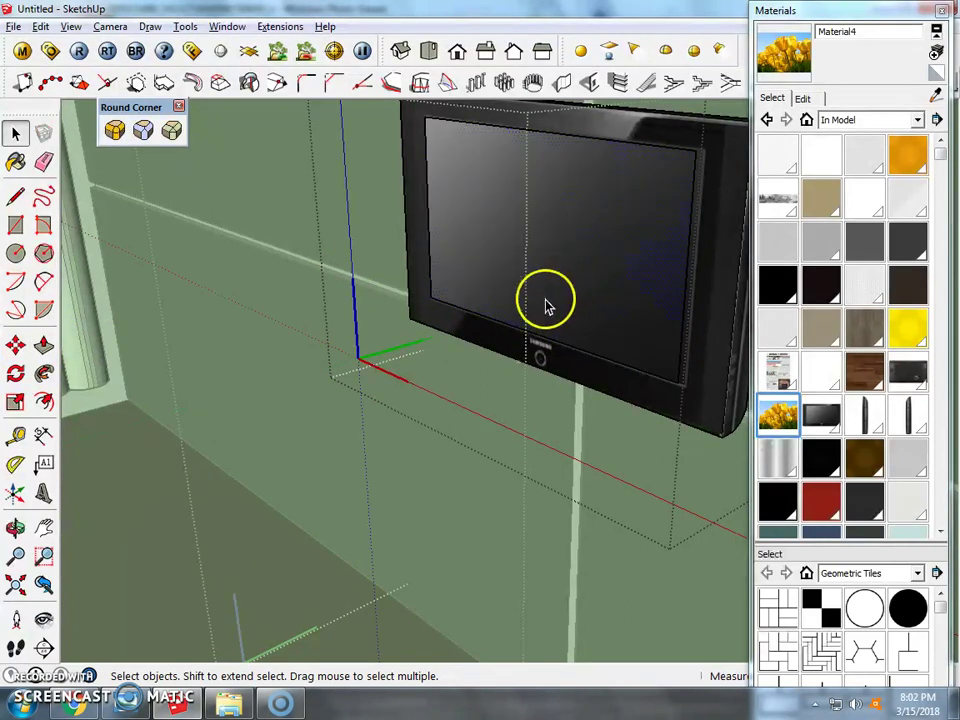
click(543, 304)
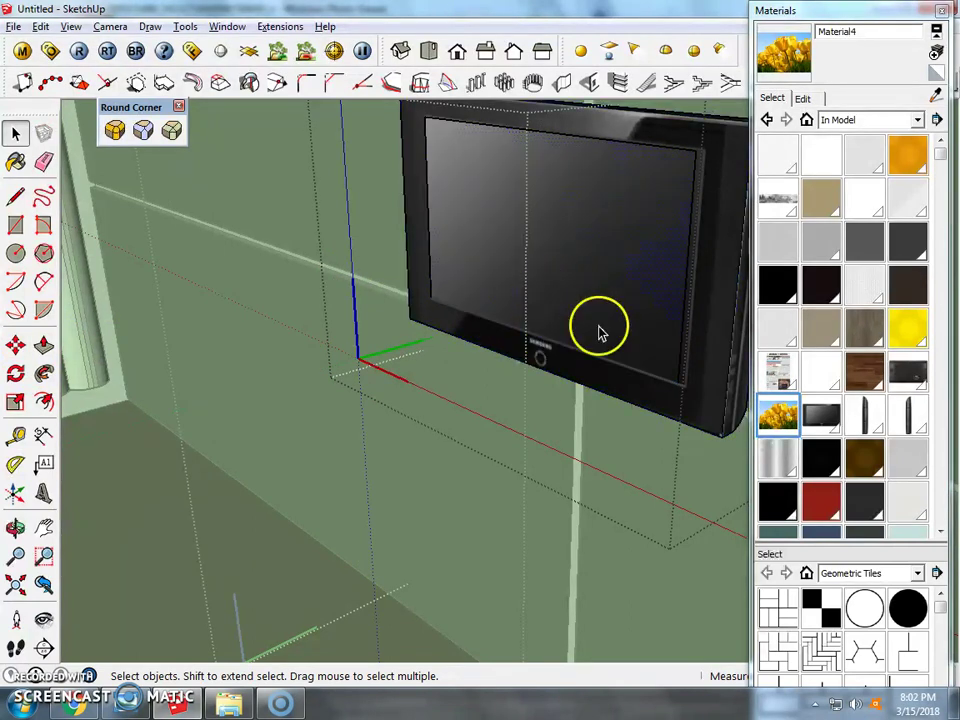
double_click(470, 248)
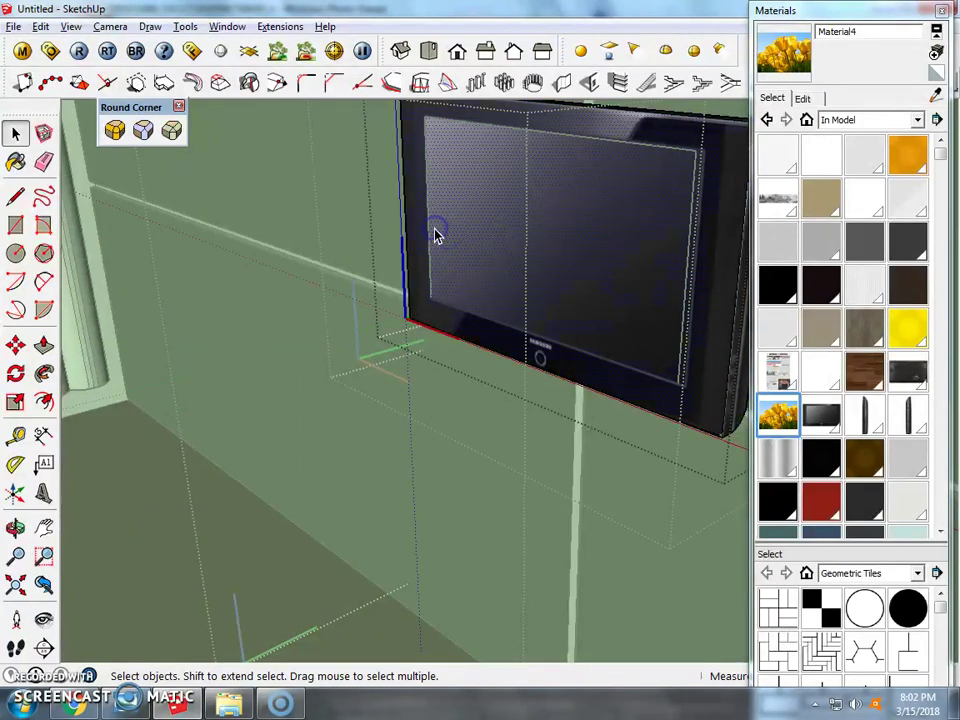
Draw a rectangle covering the TV screen and paint it with the tulip Material4 texture
click(15, 225)
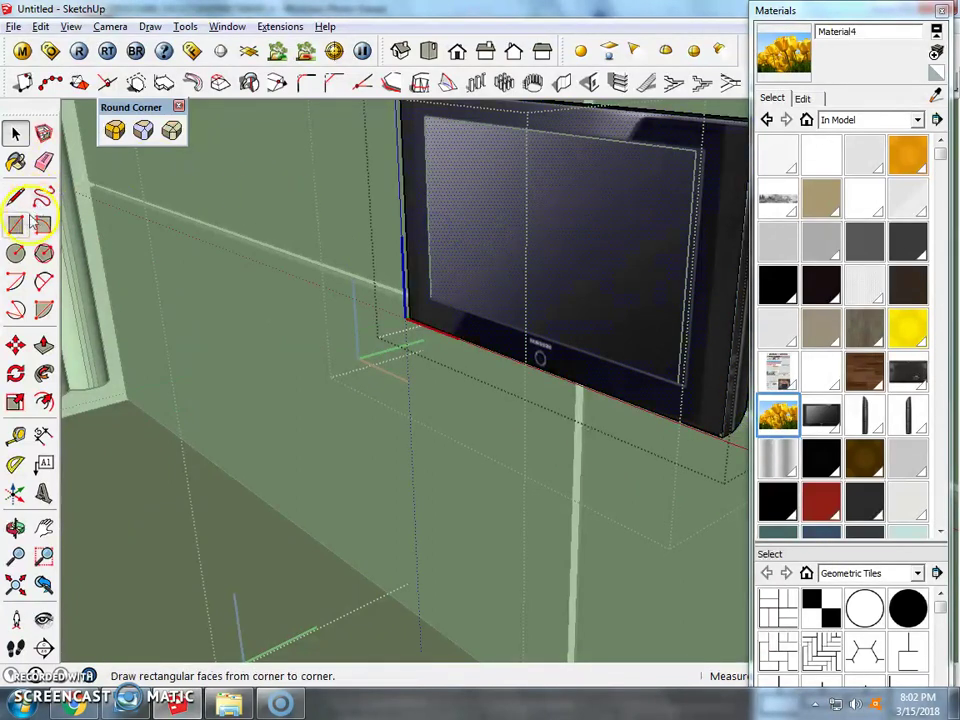
click(424, 117)
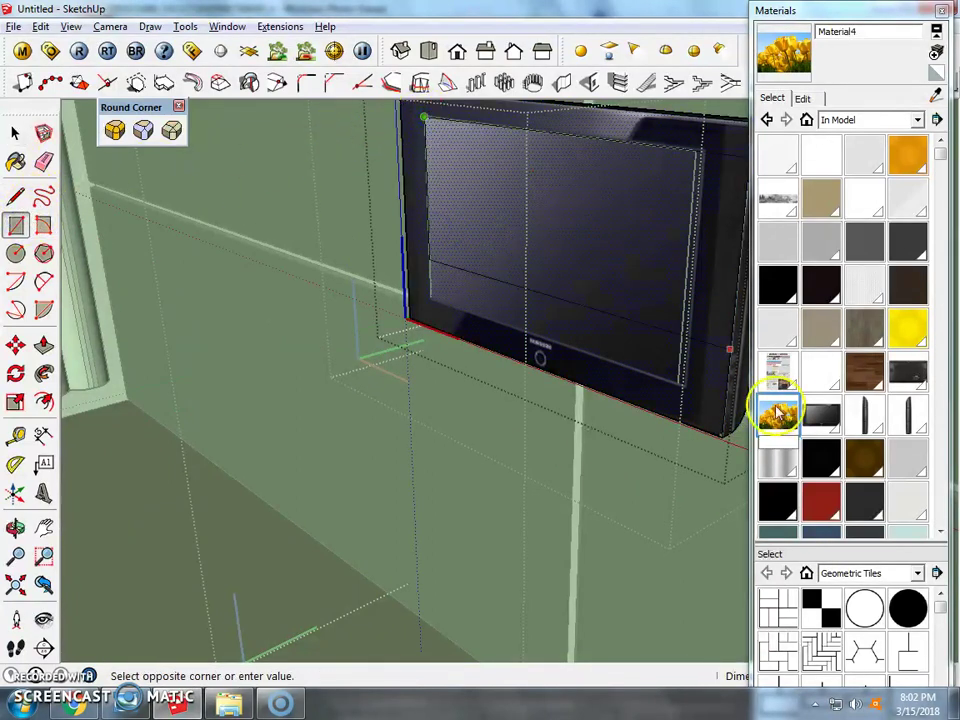
click(686, 384)
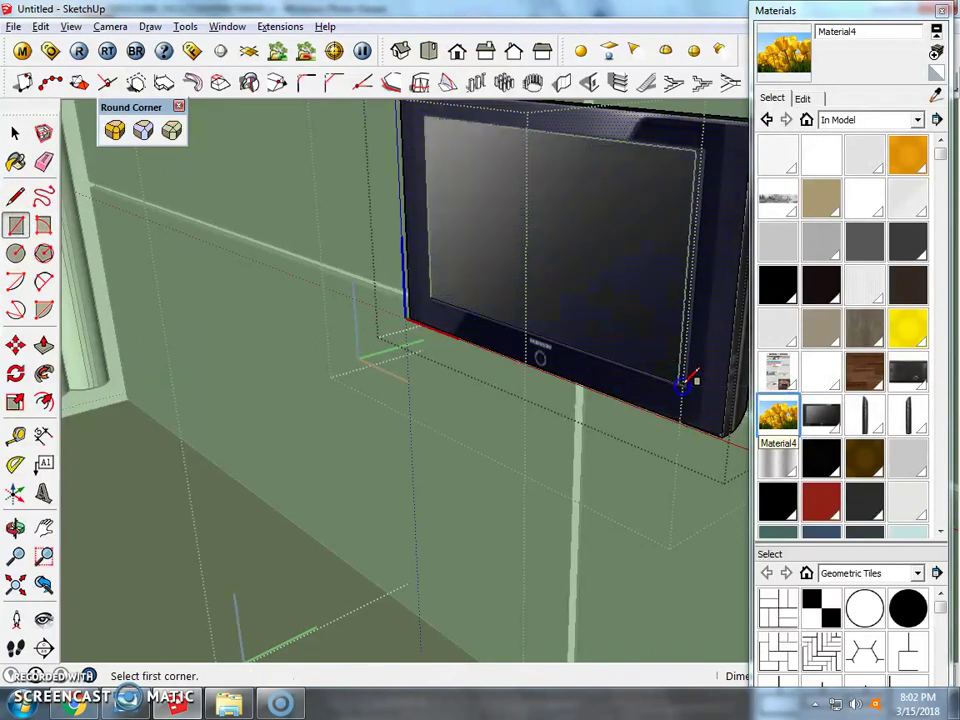
click(15, 132)
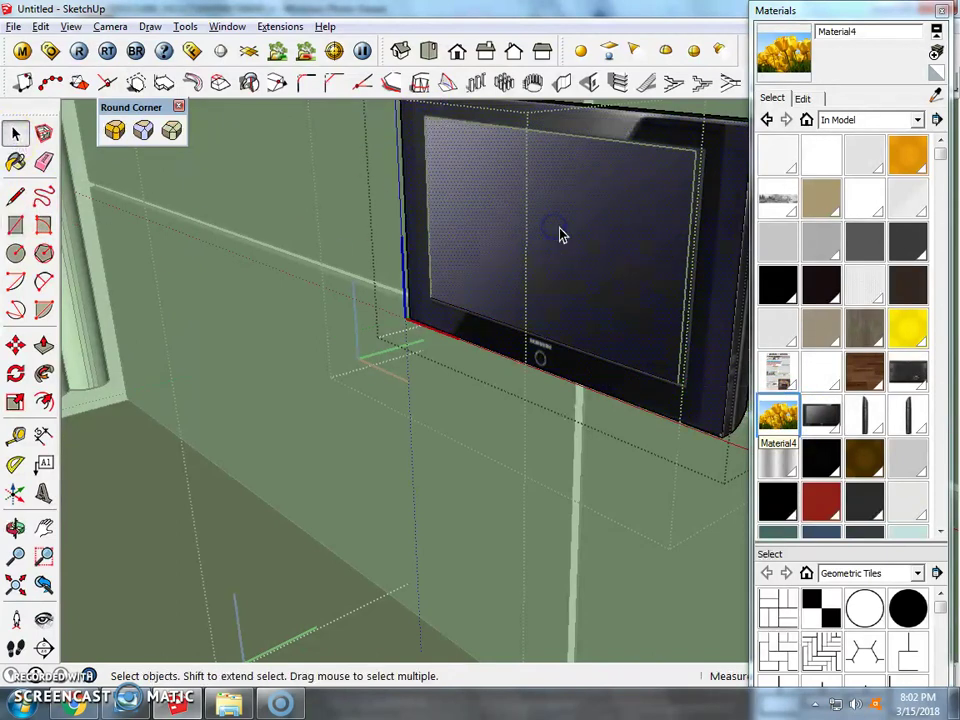
click(15, 162)
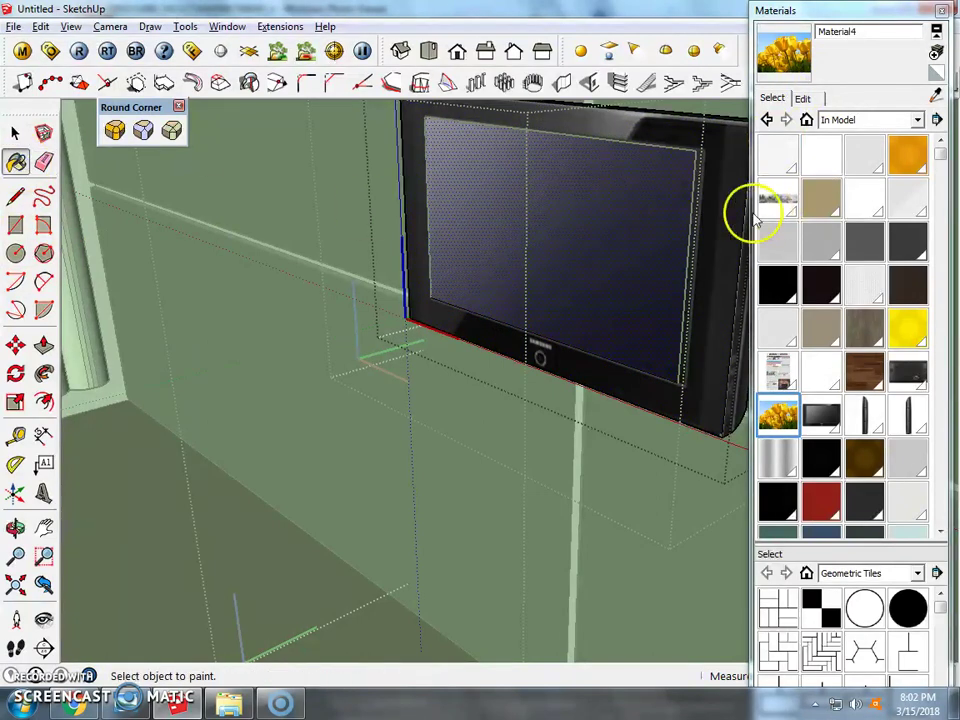
click(540, 237)
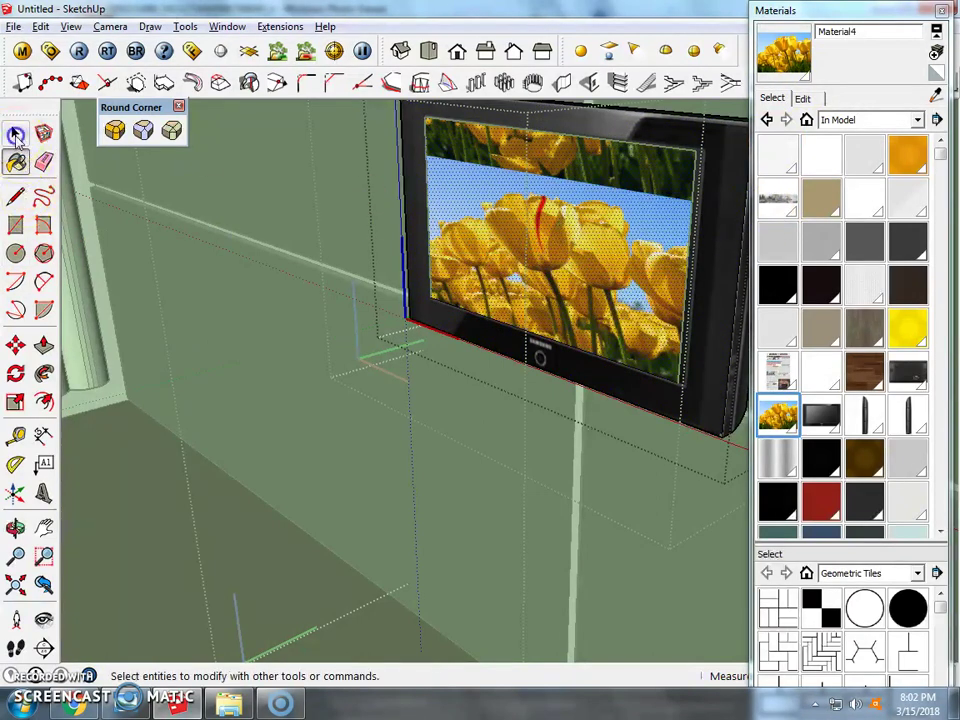
click(15, 132)
right_click(545, 207)
Move up, rotate and enlarge the tulip texture so a few large tulips fill the screen
mouse_move(620, 423)
click(733, 424)
drag(626, 246, 606, 199)
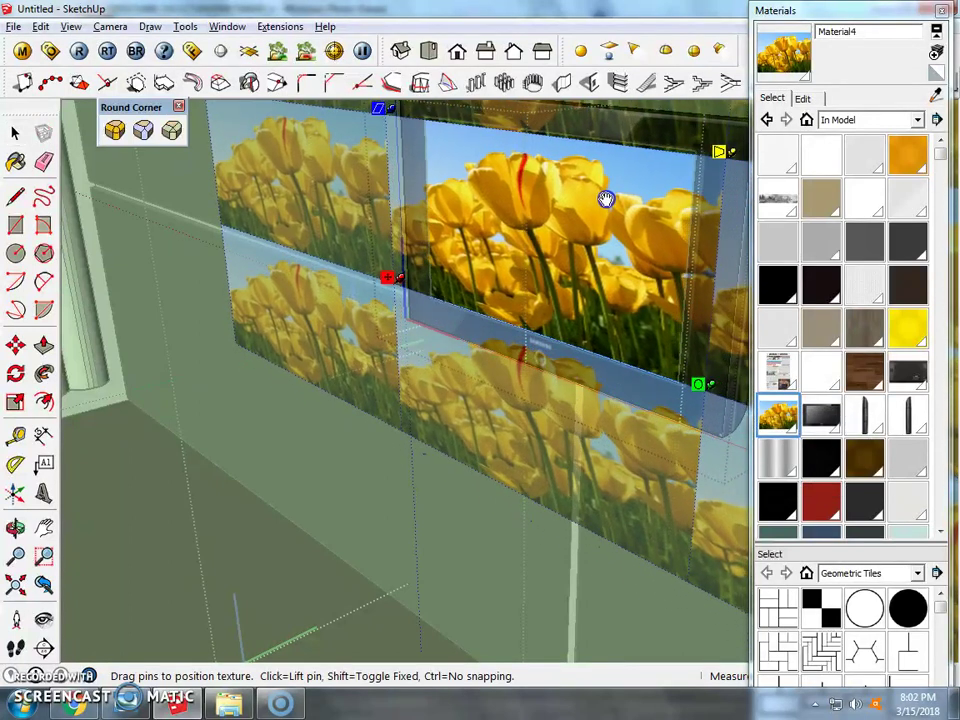
drag(697, 384, 711, 390)
click(240, 173)
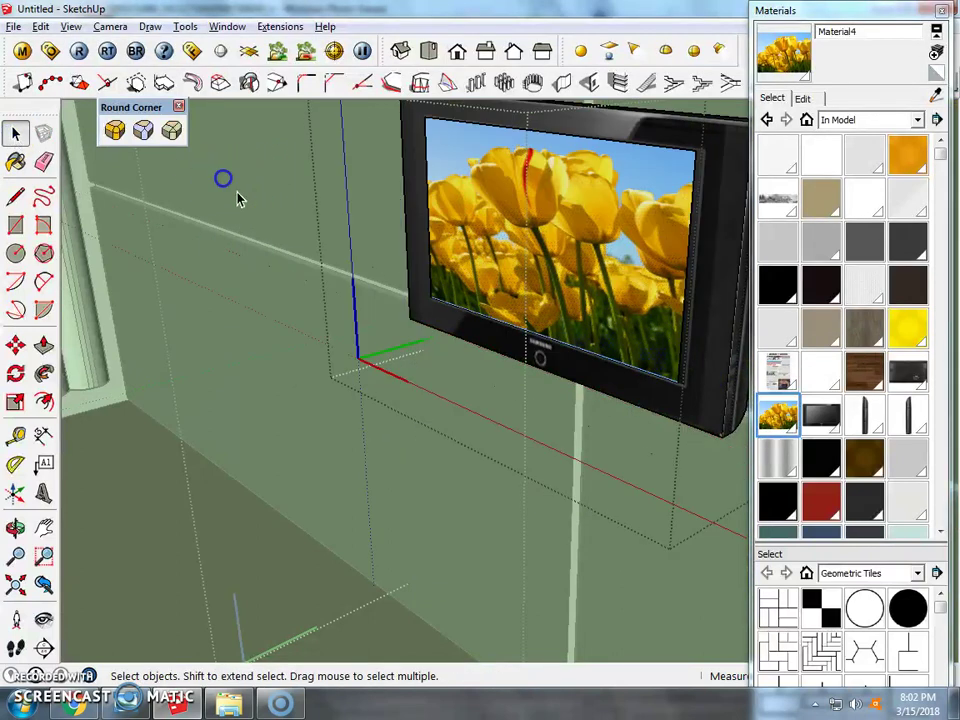
Orbit and zoom out to view the sofa, coffee table and curtained window from above
mouse_move(388, 230)
middle_down()
mouse_move(471, 214)
mouse_move(540, 280)
mouse_move(316, 244)
mouse_move(321, 251)
middle_up()
middle_drag(165, 208, 210, 210)
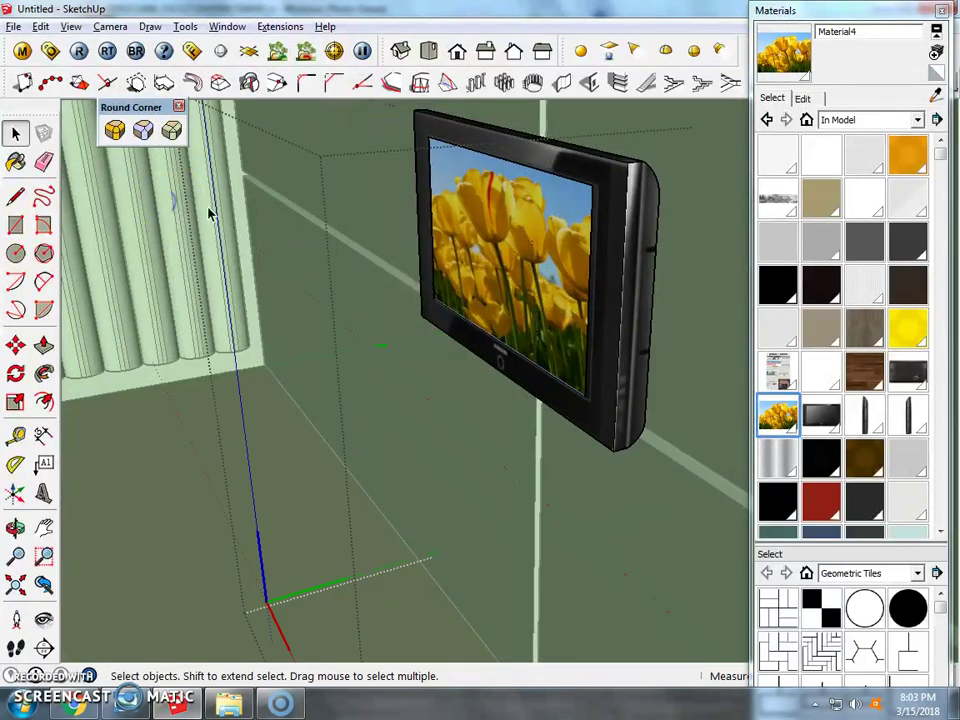
mouse_move(323, 125)
middle_down()
mouse_move(272, 279)
mouse_move(160, 326)
middle_up()
scroll(441, 315, down, 2)
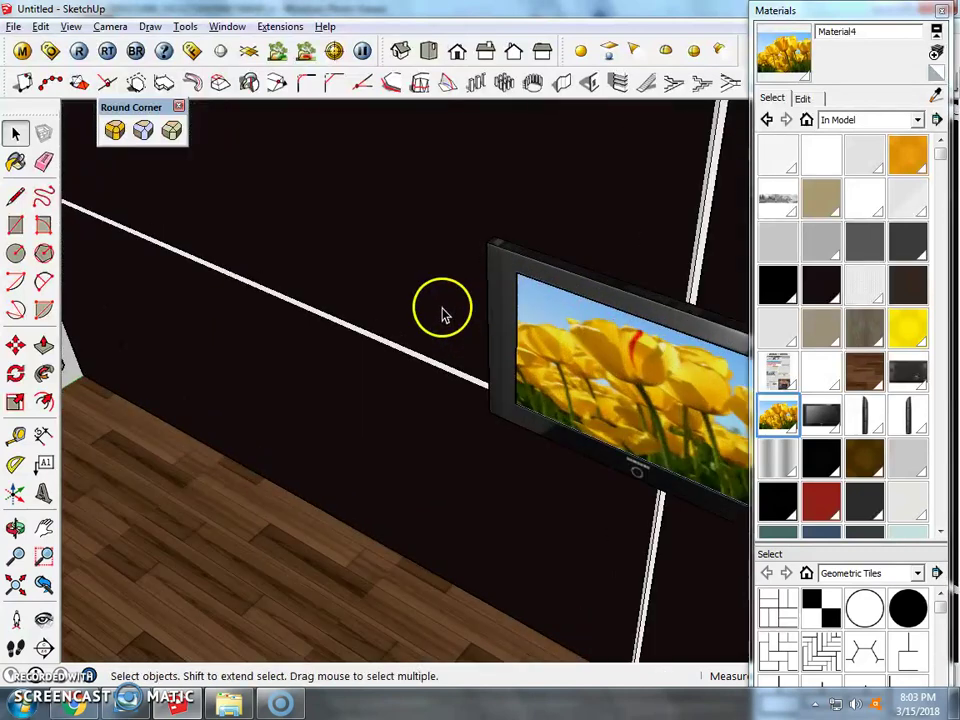
scroll(399, 296, down, 2)
scroll(390, 291, down, 2)
scroll(385, 295, down, 1)
scroll(300, 354, down, 3)
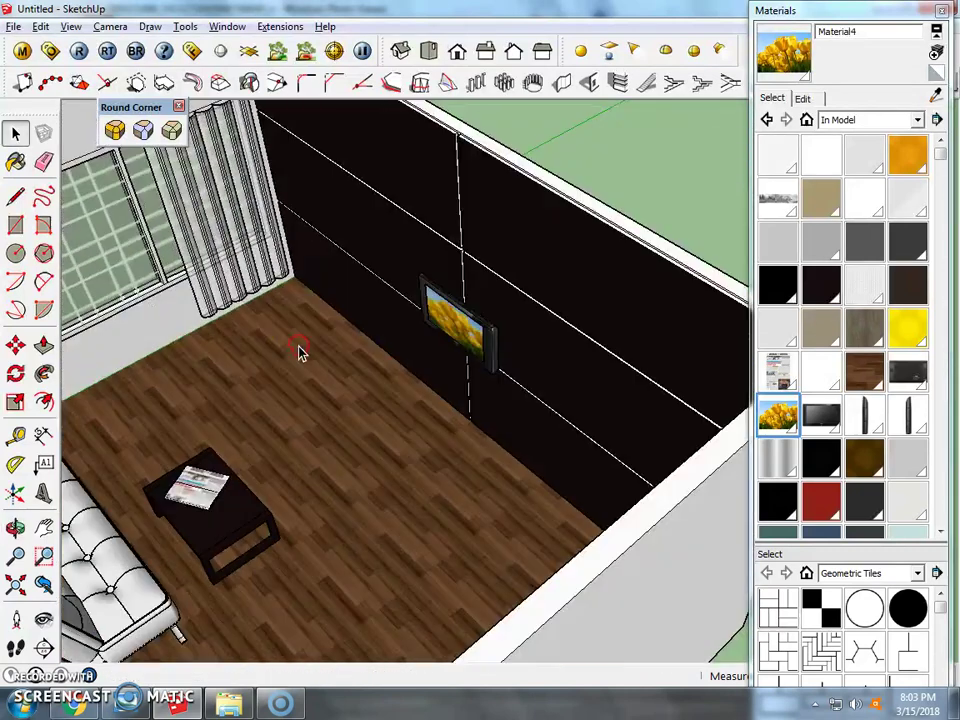
scroll(647, 375, down, 2)
scroll(660, 379, down, 1)
mouse_move(660, 379)
middle_down()
mouse_move(371, 244)
mouse_move(317, 296)
middle_up()
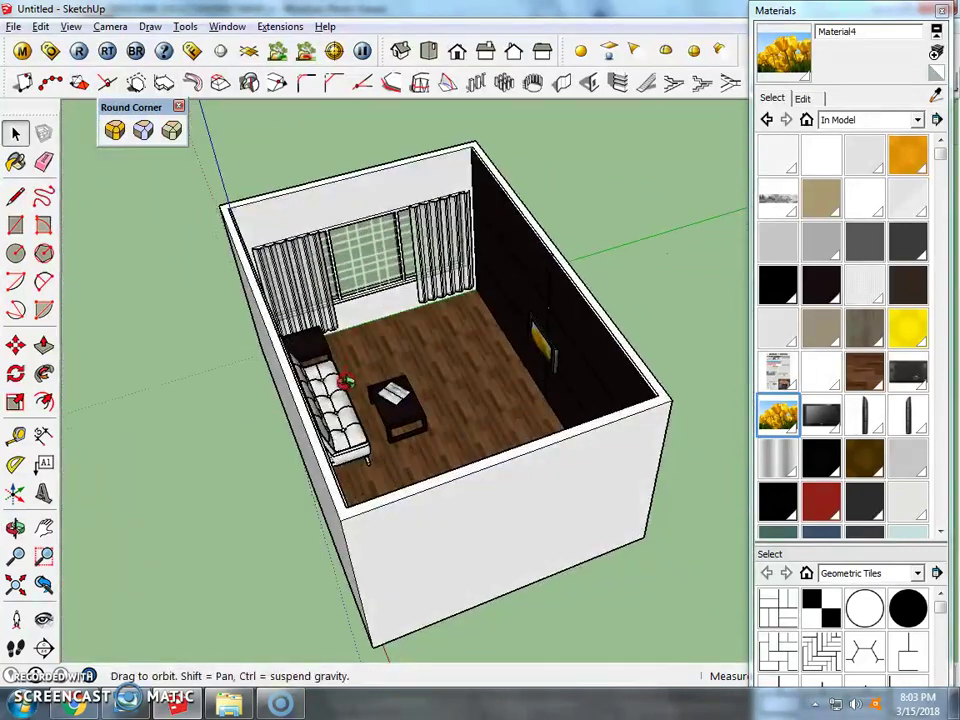
scroll(321, 280, up, 2)
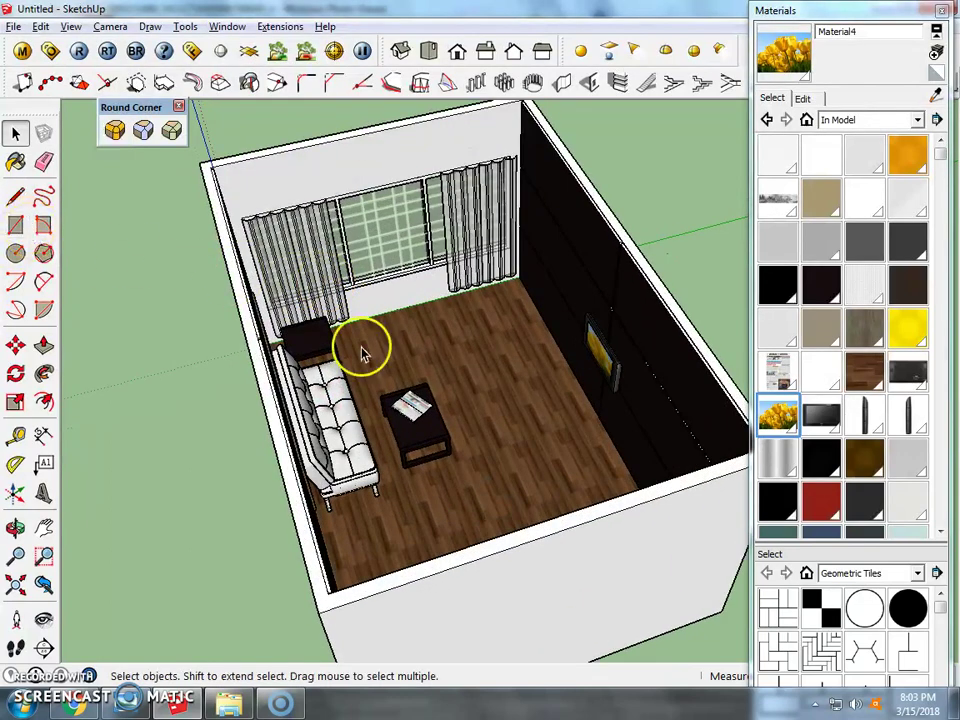
scroll(400, 310, up, 3)
mouse_move(435, 274)
middle_down()
mouse_move(289, 266)
mouse_move(262, 178)
mouse_move(257, 289)
mouse_move(246, 285)
middle_up()
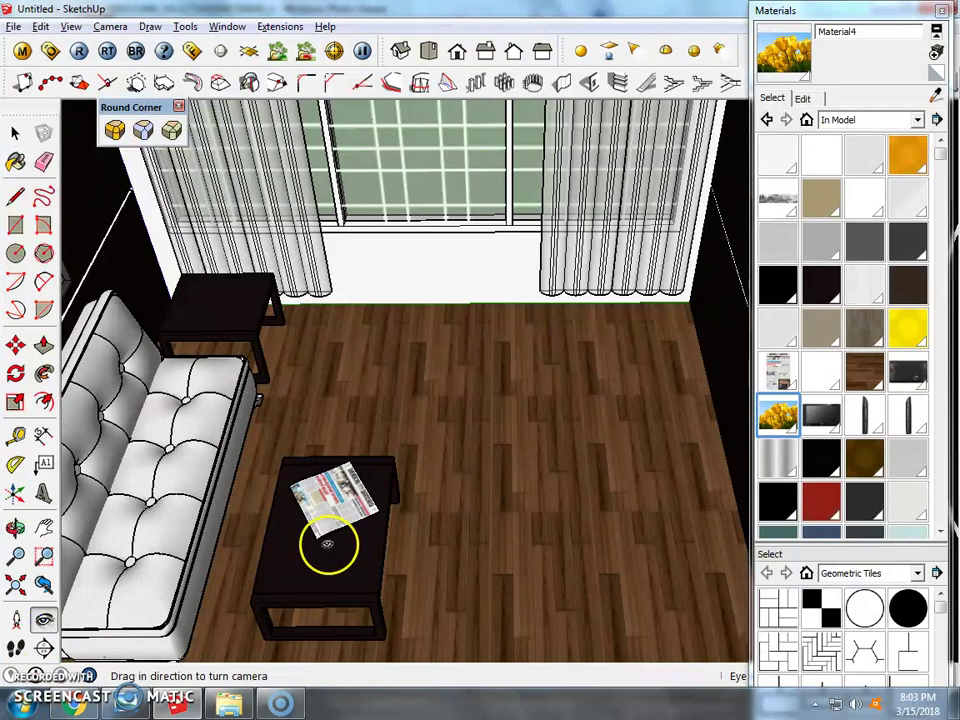
Orbit and look around inside the room to face the curtained window, using Previous view once
drag(328, 543, 396, 443)
mouse_move(396, 443)
middle_down()
mouse_move(394, 336)
mouse_move(381, 360)
mouse_move(368, 357)
middle_up()
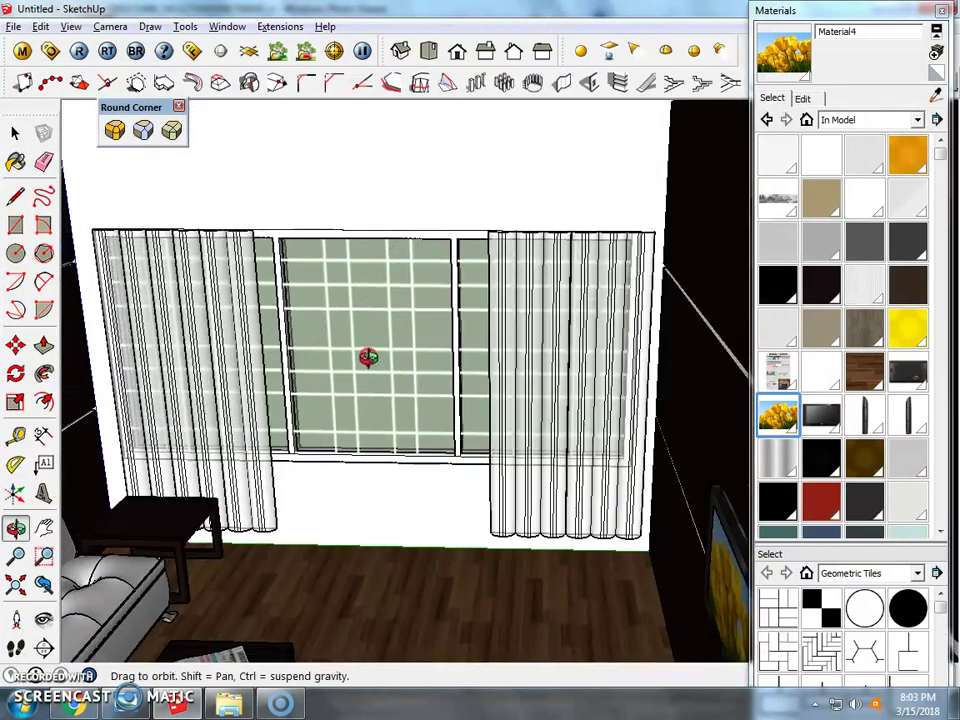
mouse_move(349, 443)
middle_down()
mouse_move(373, 403)
mouse_move(394, 458)
middle_up()
click(43, 585)
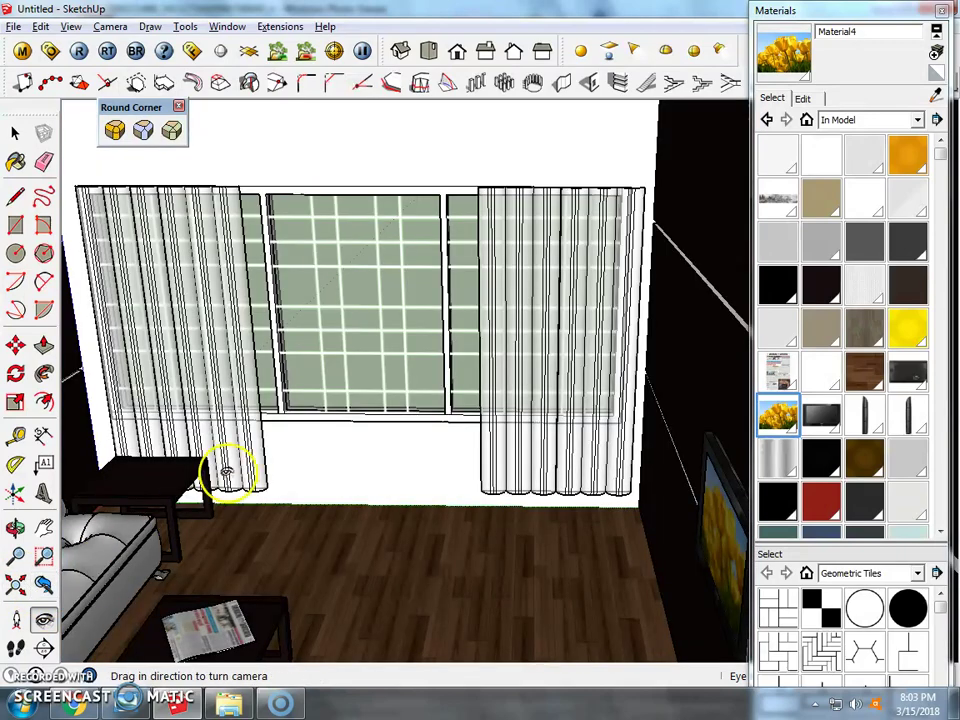
middle_drag(227, 472, 302, 394)
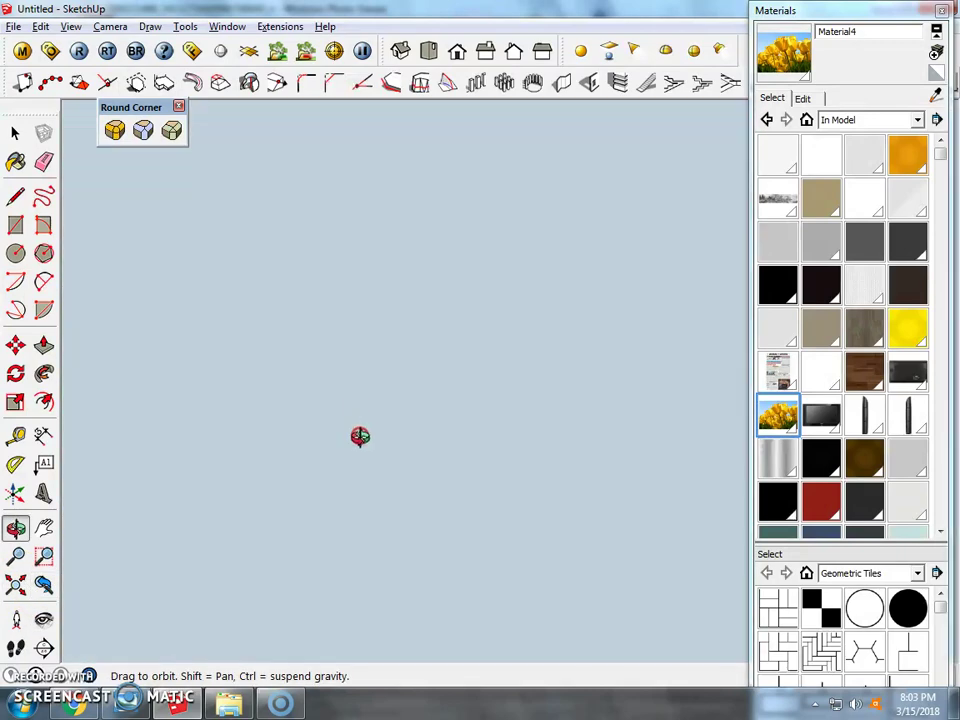
mouse_move(360, 436)
middle_down()
mouse_move(289, 514)
mouse_move(386, 525)
mouse_move(401, 443)
middle_up()
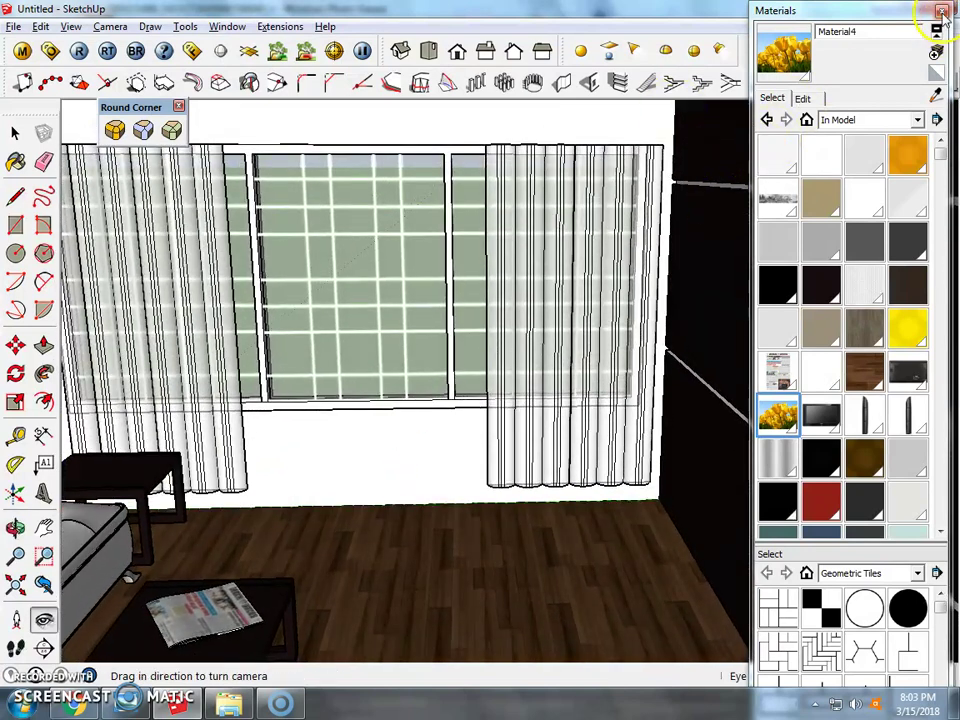
Close the Materials tray and turn the camera to show the window, sofa and TV
click(941, 11)
drag(637, 322, 589, 306)
middle_drag(589, 306, 630, 311)
drag(313, 240, 326, 240)
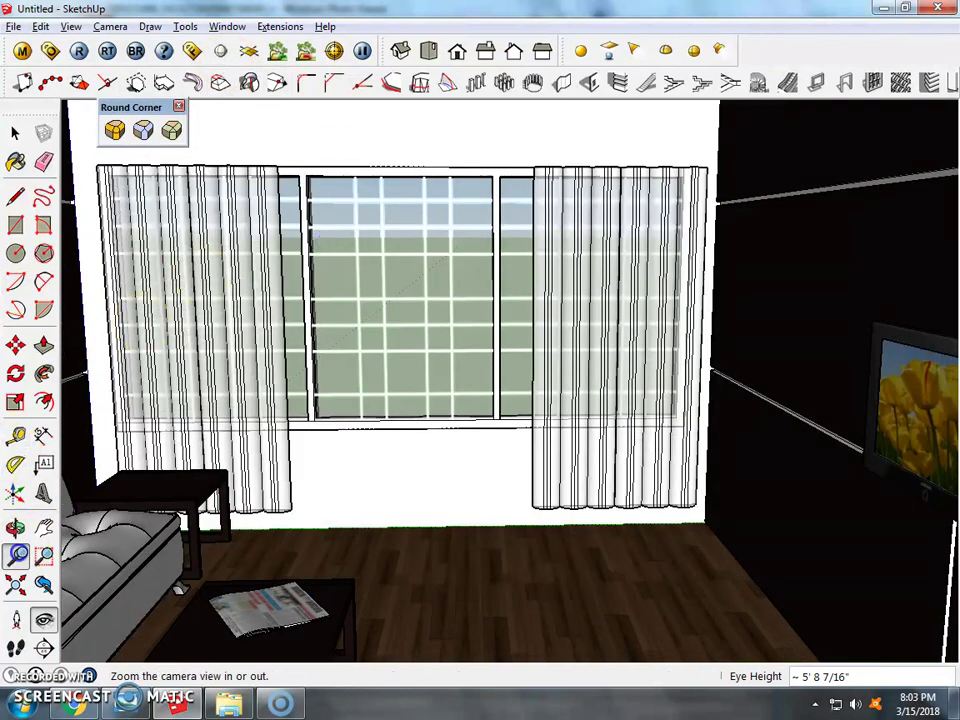
Set a 35 mm focal length and 5' 6" eye height, then re-frame window, sofa and TV
click(17, 556)
text(35)
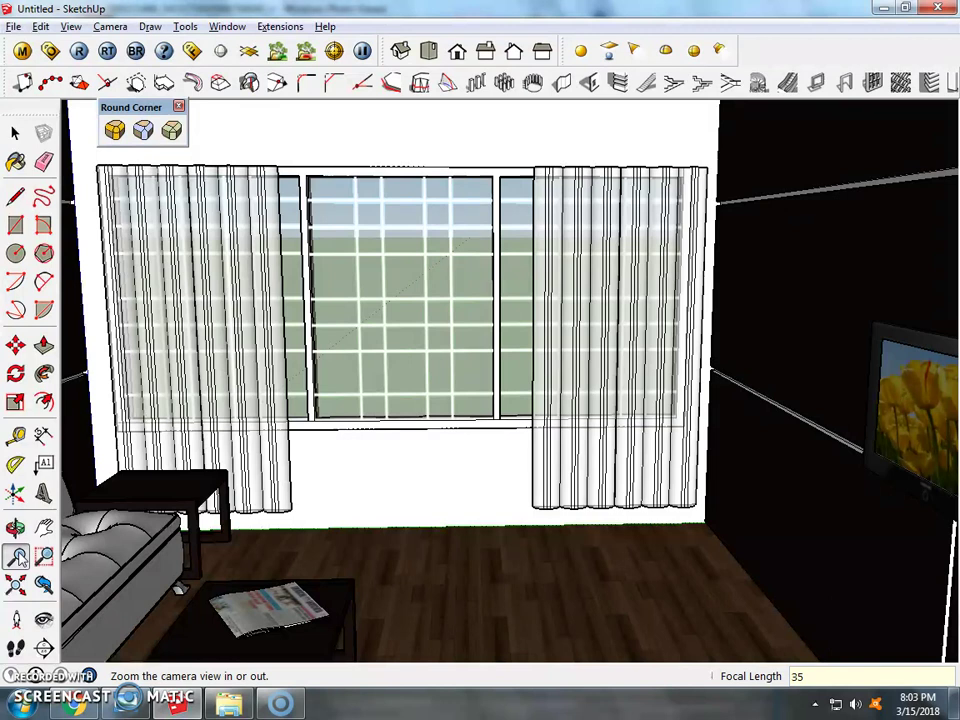
key(Return)
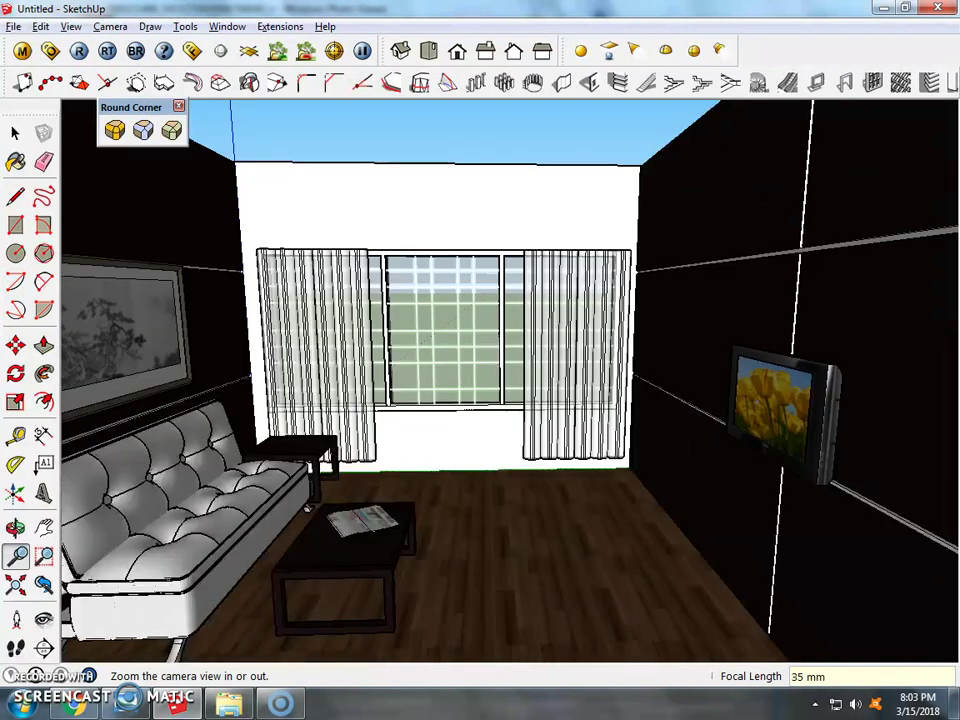
click(43, 620)
text(5.5')
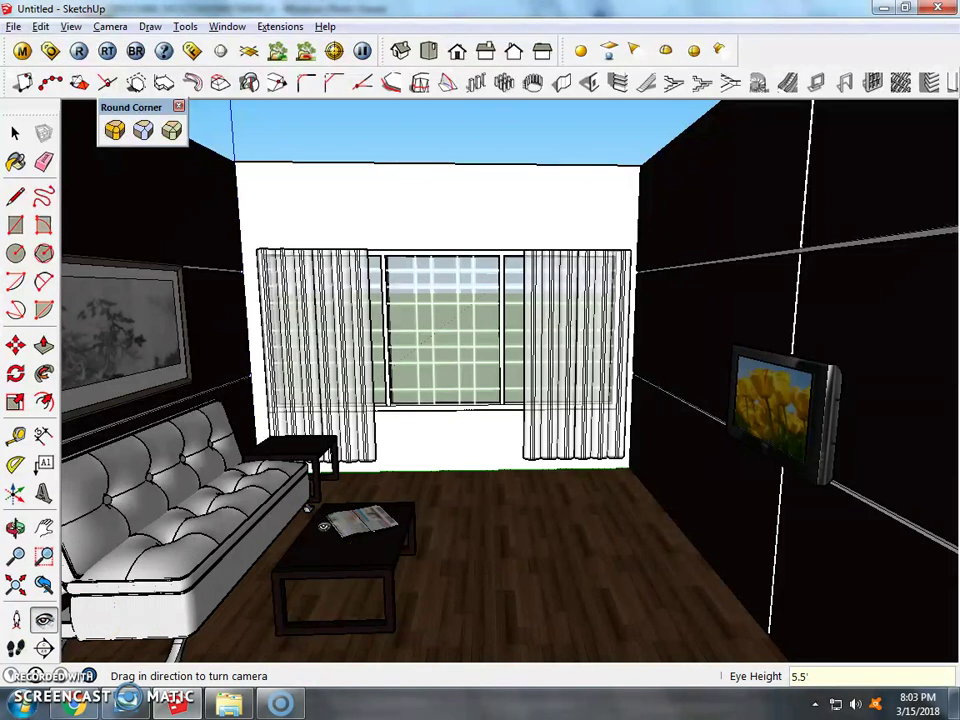
key(Return)
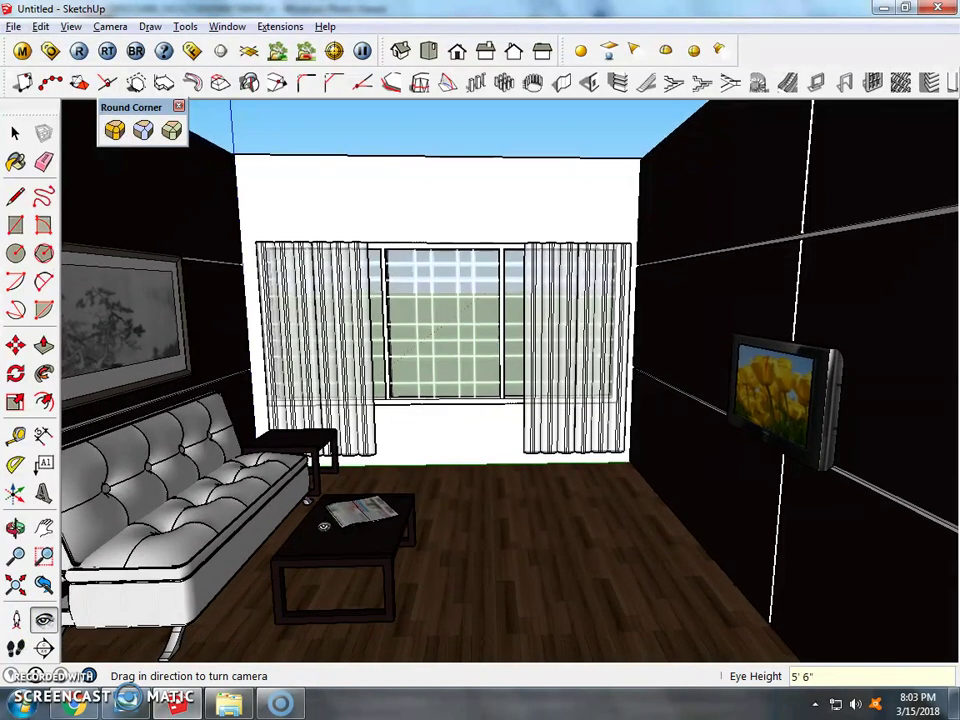
mouse_move(410, 420)
mouse_down()
mouse_move(362, 420)
mouse_move(343, 388)
mouse_move(446, 440)
mouse_move(411, 422)
mouse_move(105, 125)
mouse_up()
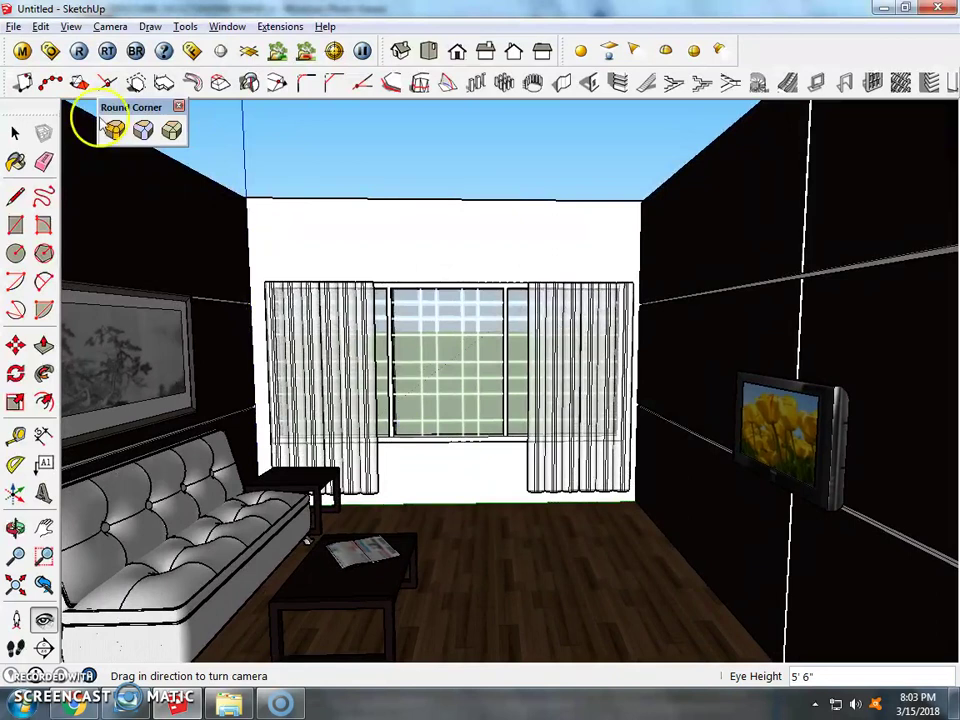
Add the eye-level view as a new scene, then orbit and zoom out to an overhead view
click(70, 27)
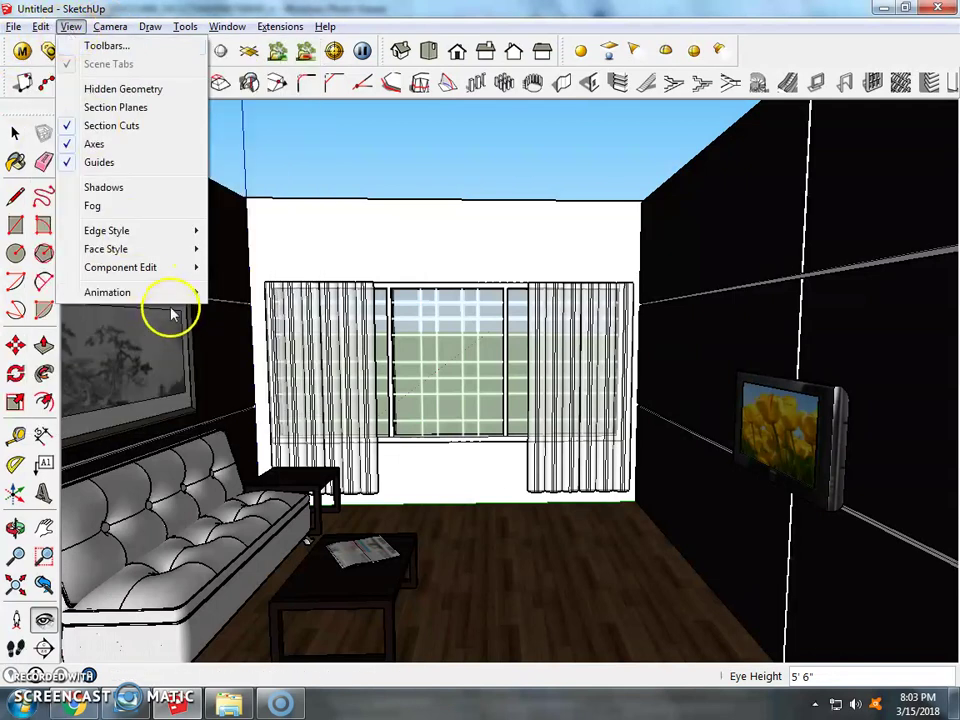
mouse_move(107, 292)
click(240, 292)
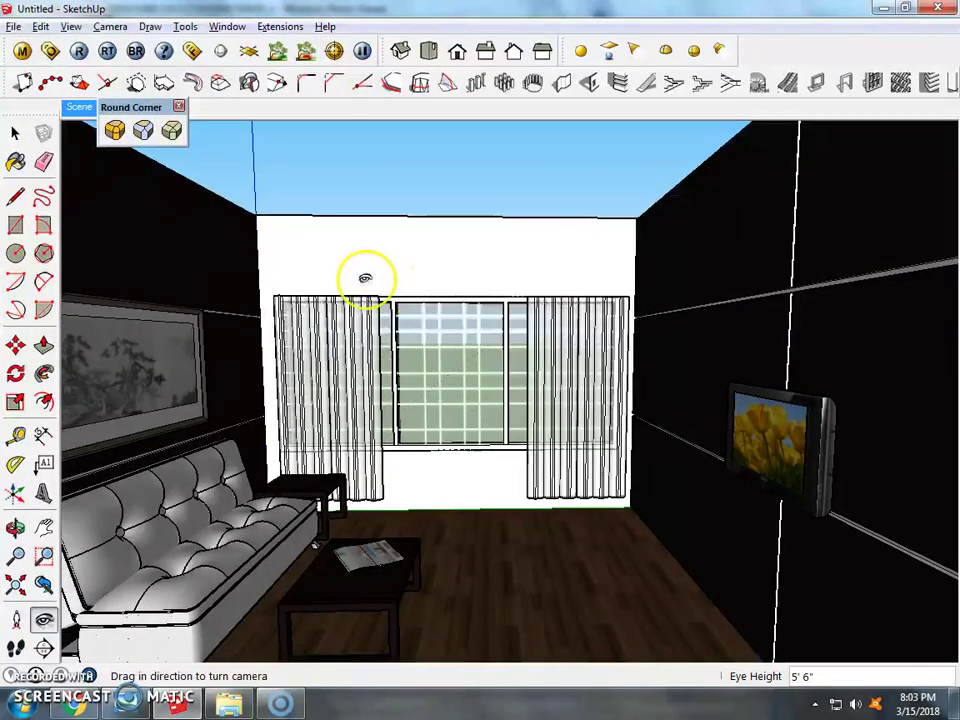
drag(415, 280, 437, 291)
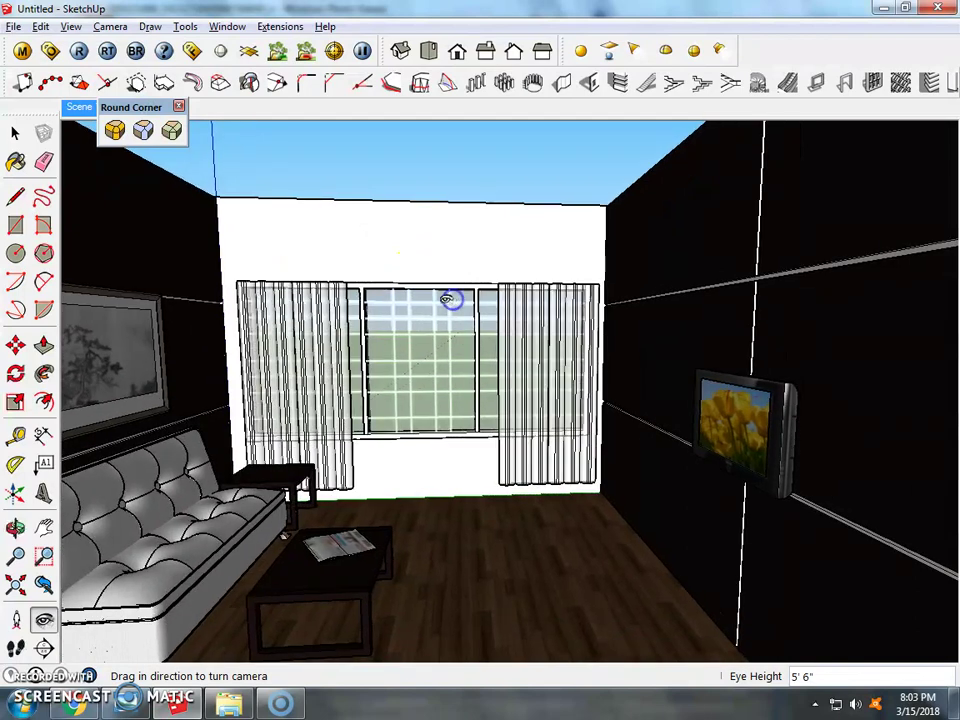
middle_drag(416, 297, 433, 384)
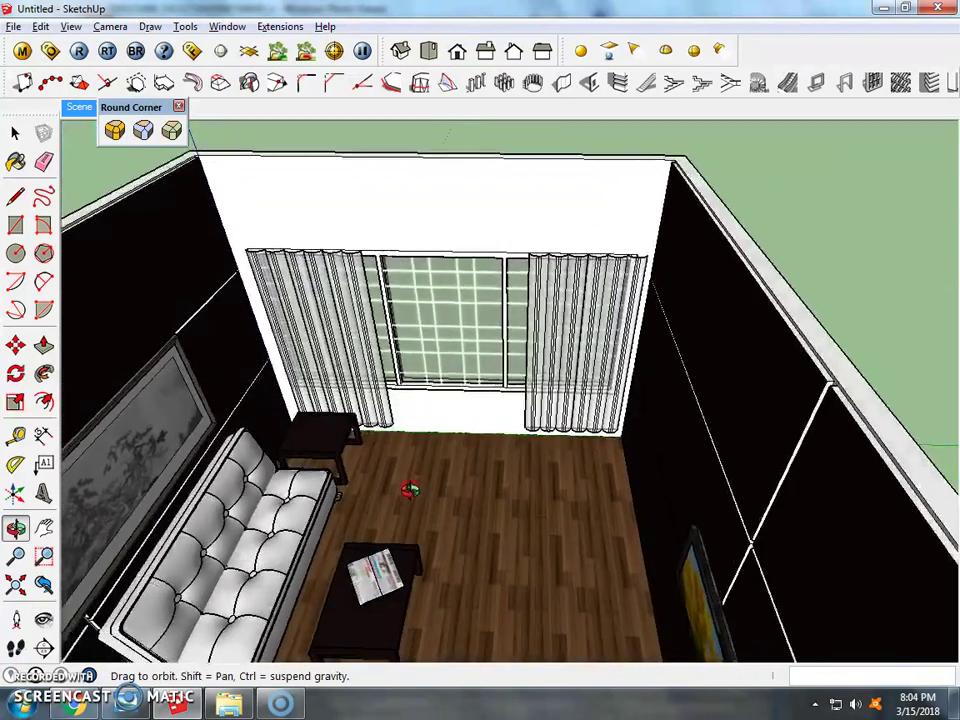
scroll(433, 381, down, 3)
scroll(217, 316, down, 2)
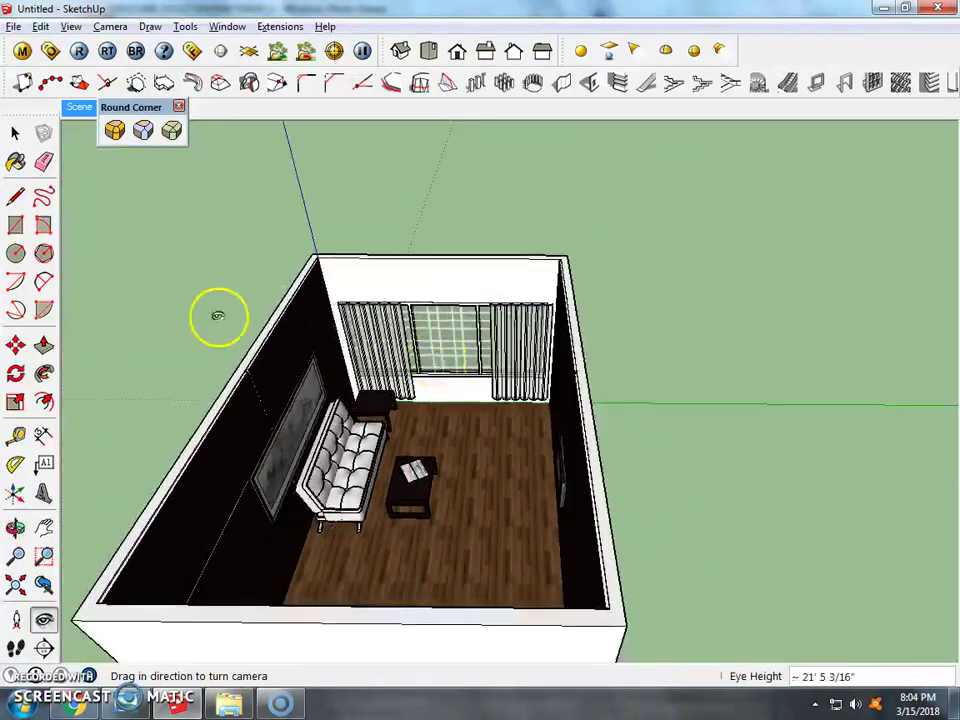
click(15, 225)
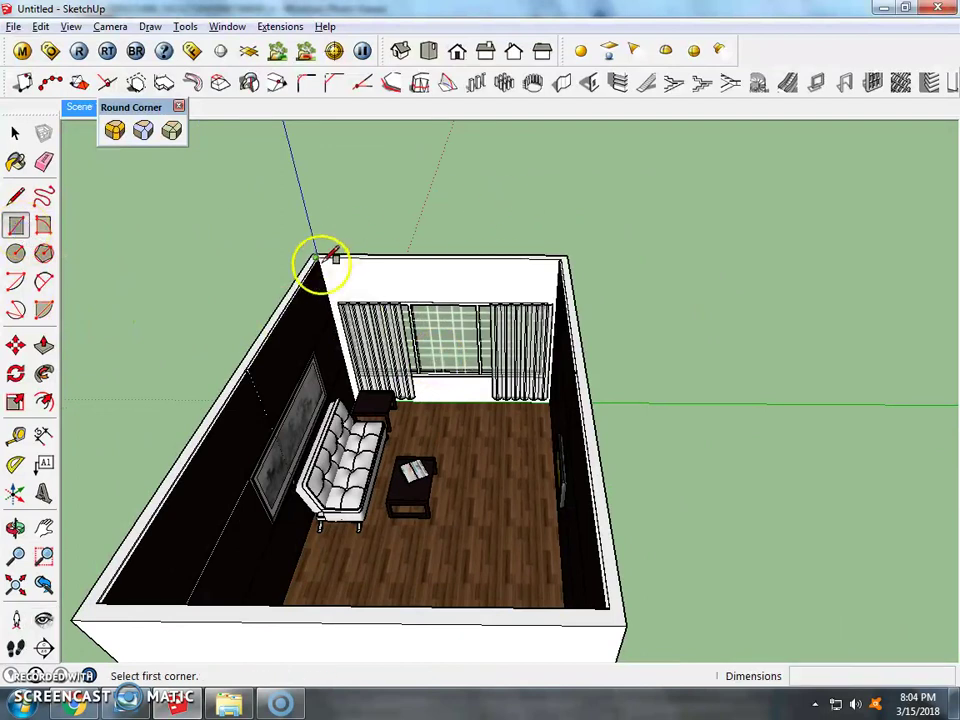
Draw a large rectangle face across the wall-top corners to cover the room
click(316, 258)
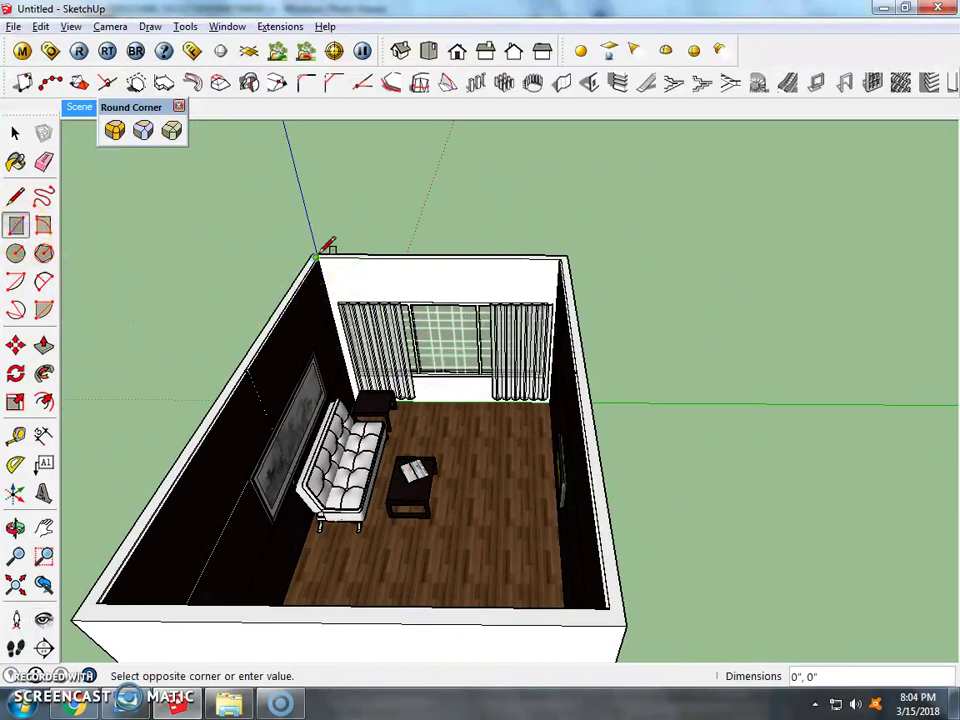
click(608, 607)
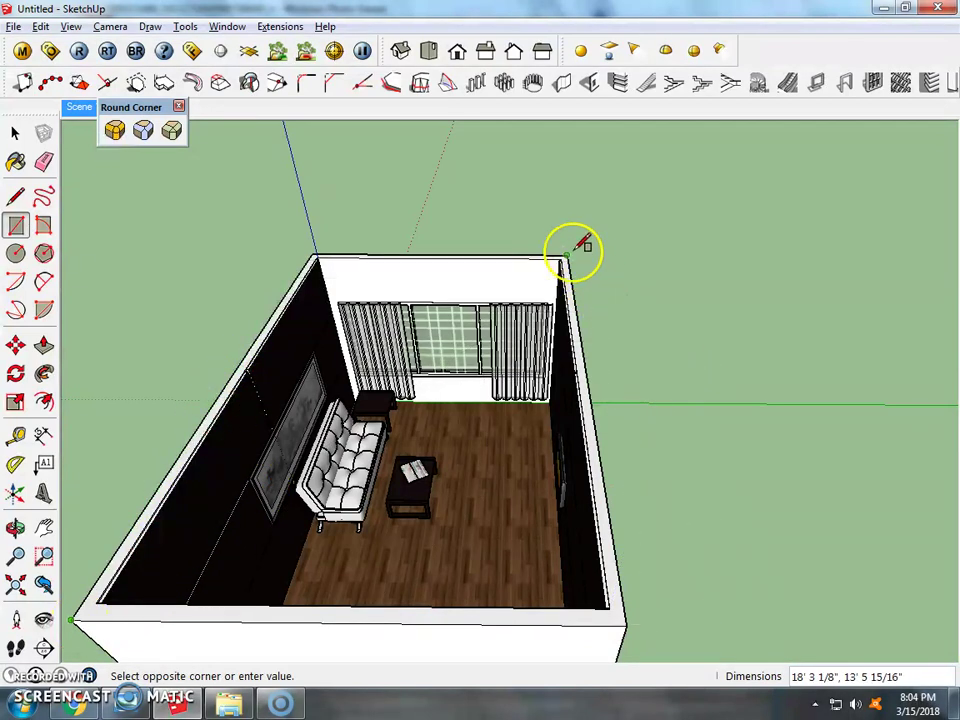
middle_drag(378, 352, 235, 330)
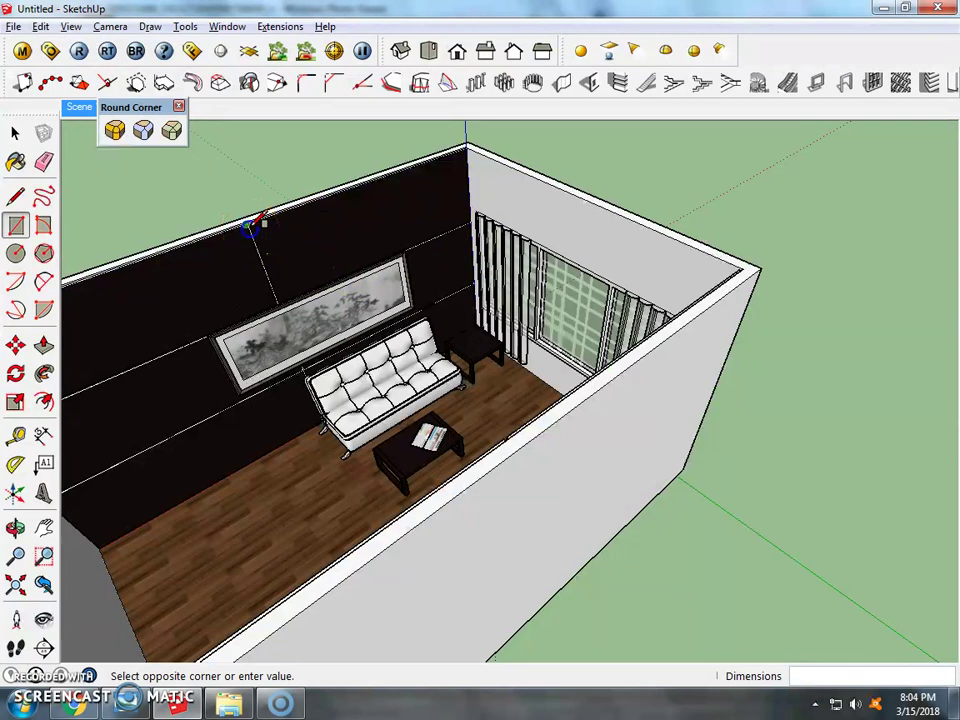
click(747, 273)
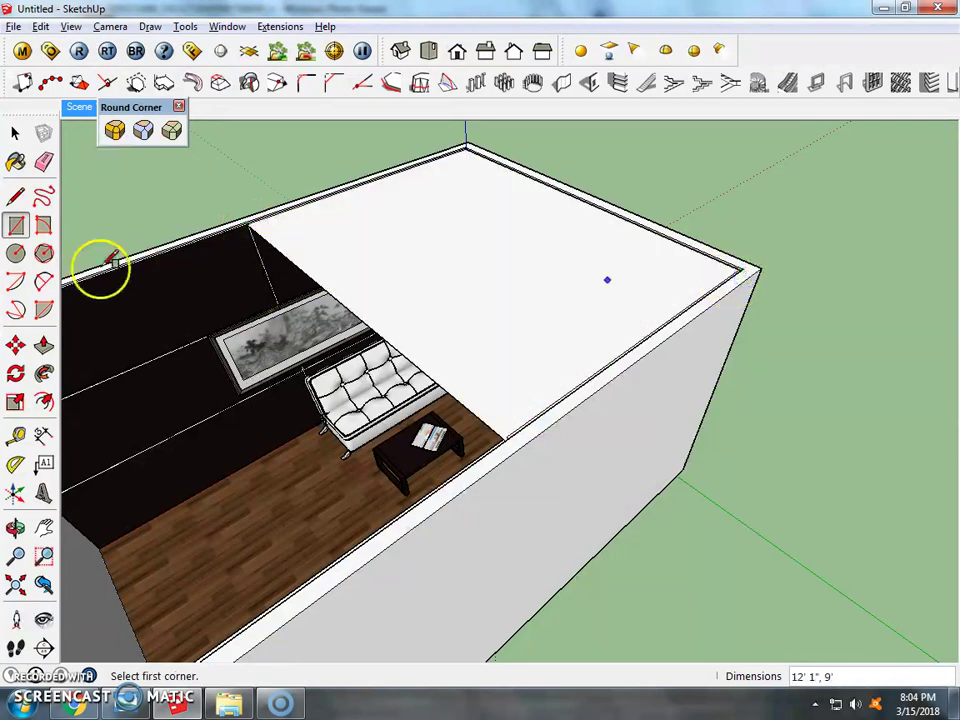
scroll(470, 383, down, 3)
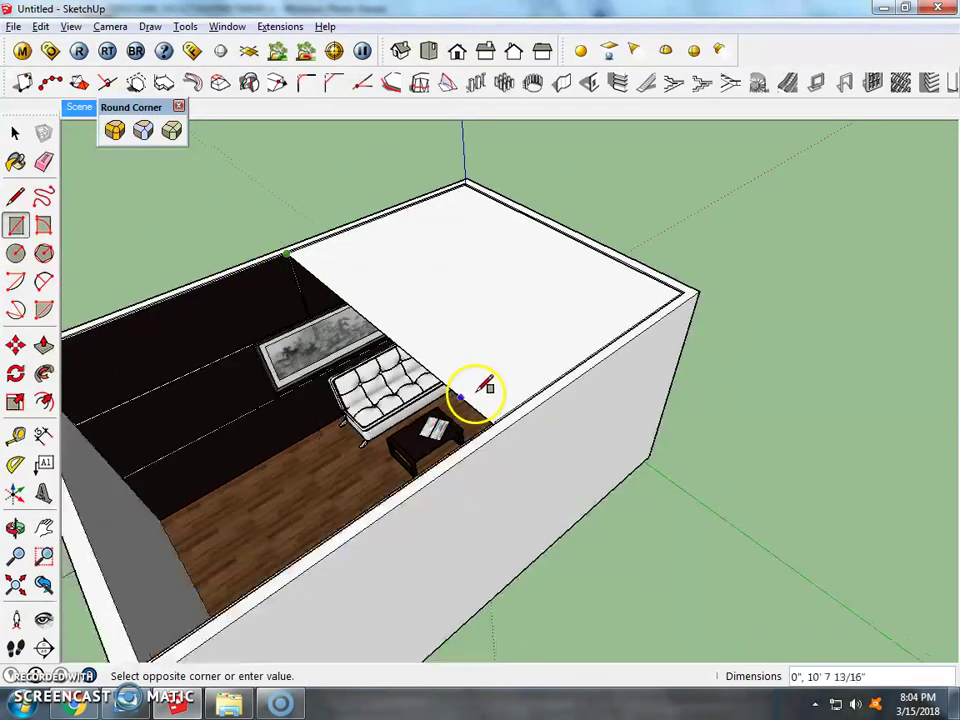
scroll(470, 385, down, 1)
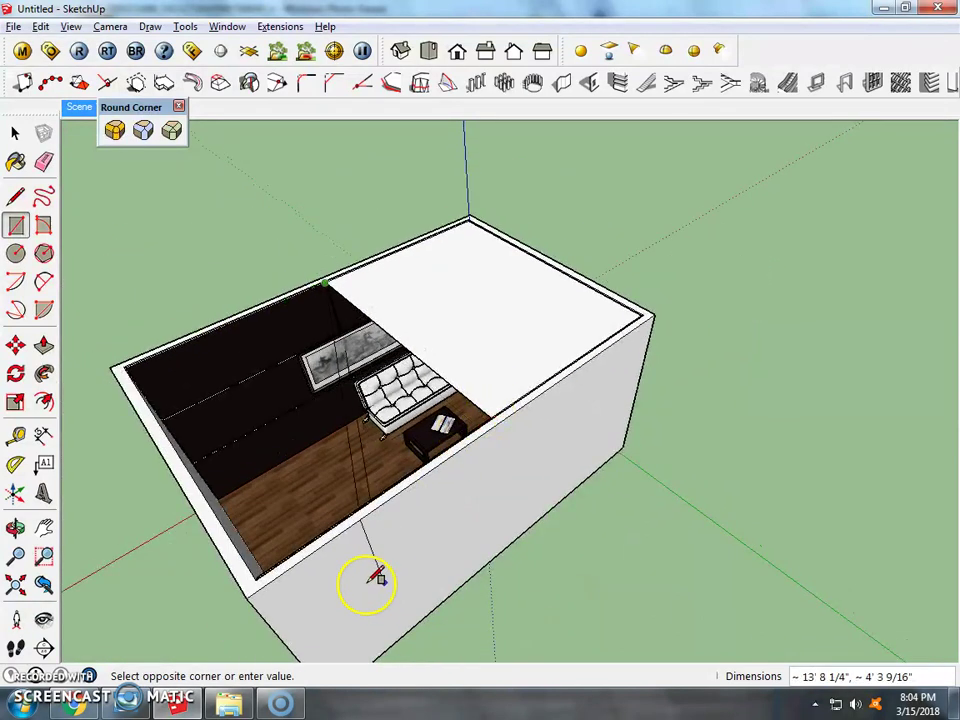
Draw a narrow rectangle strip along the long wall and select the large ceiling face
click(246, 539)
click(231, 540)
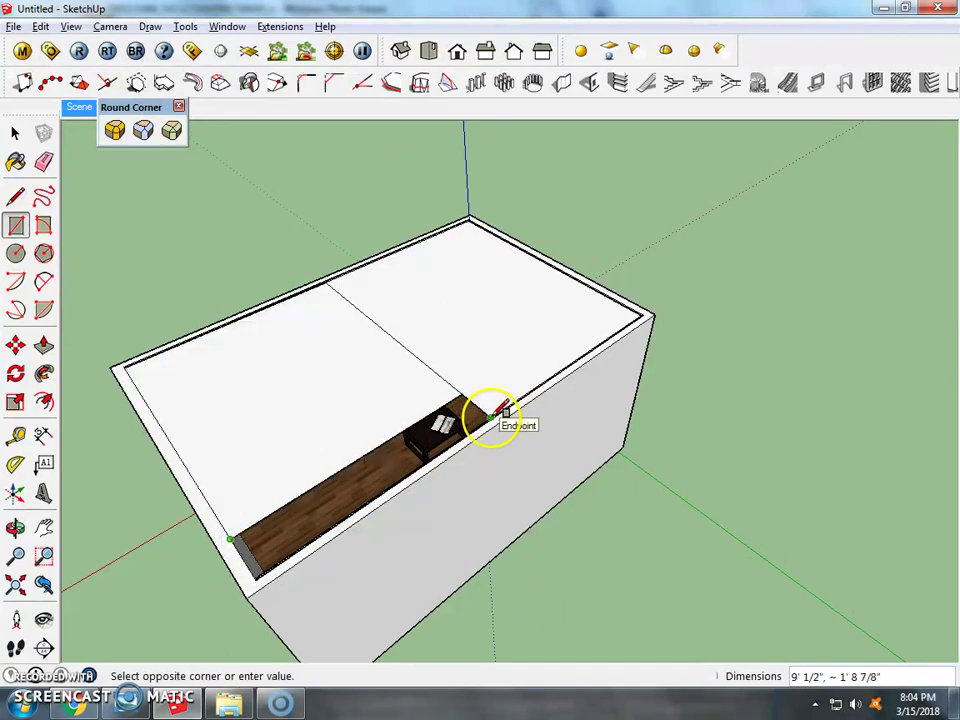
click(490, 415)
click(15, 132)
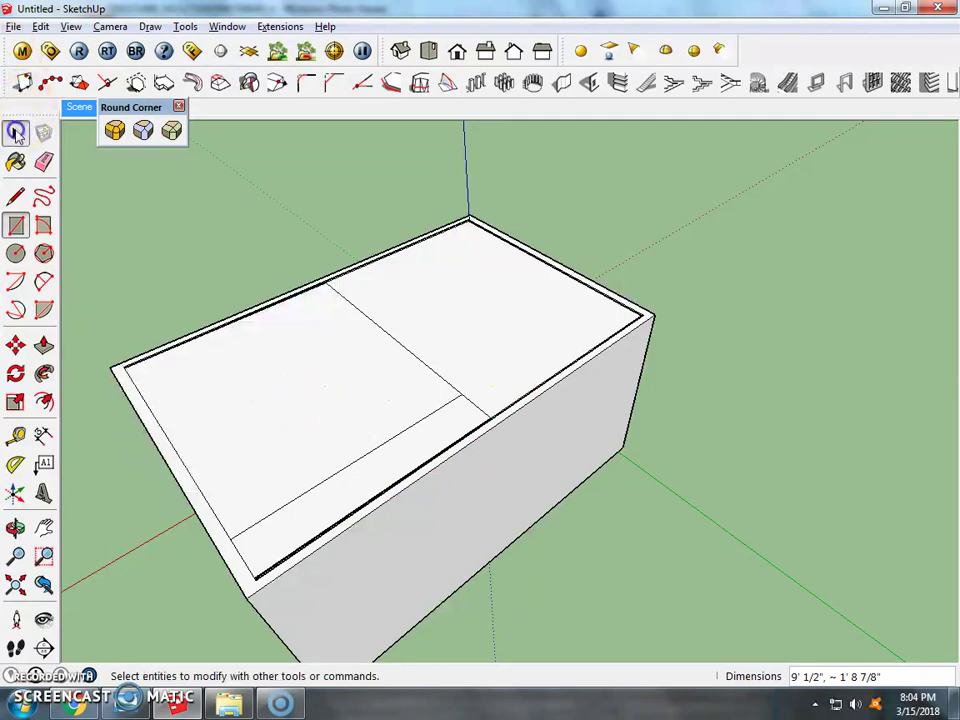
click(474, 400)
Delete and restore the ceiling face, return to the interior scene and open Materials
click(477, 405)
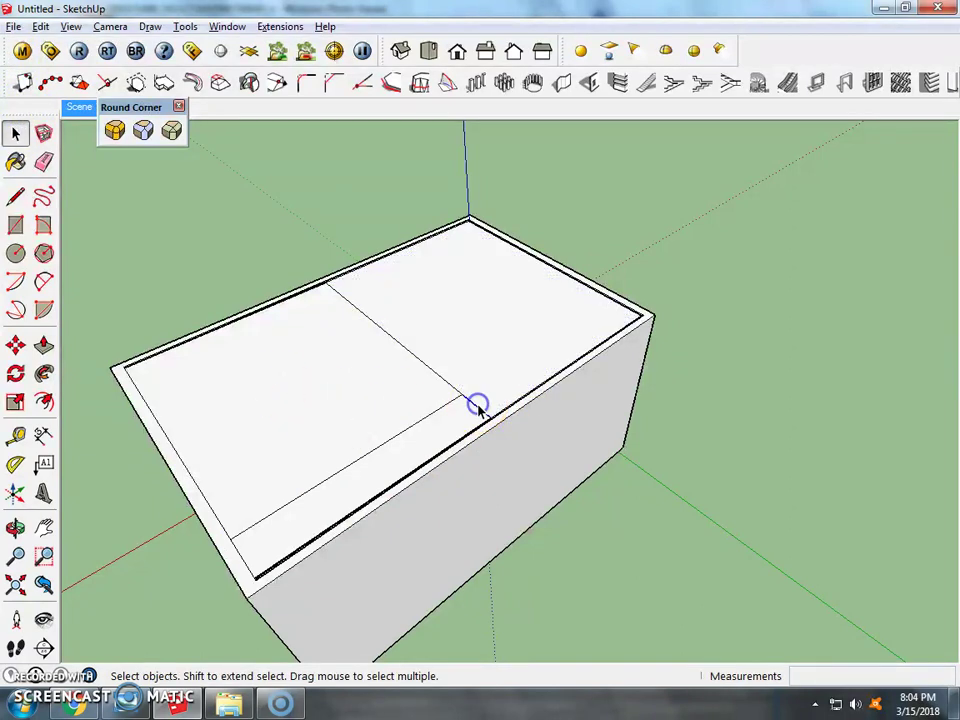
key(Delete)
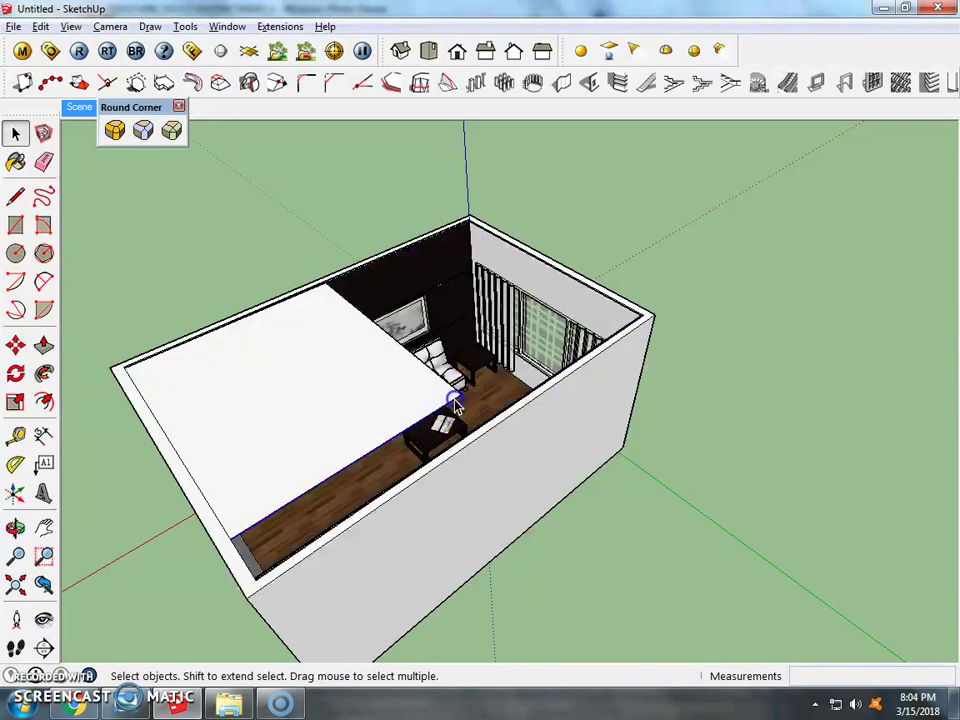
key(ctrl+z)
scroll(437, 401, up, 3)
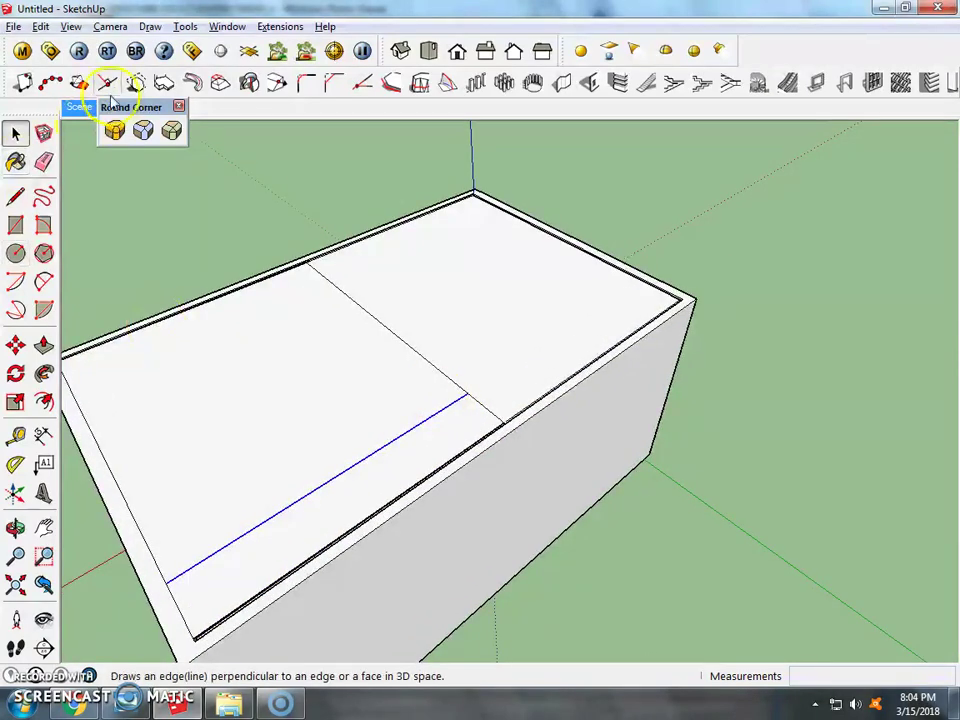
click(80, 110)
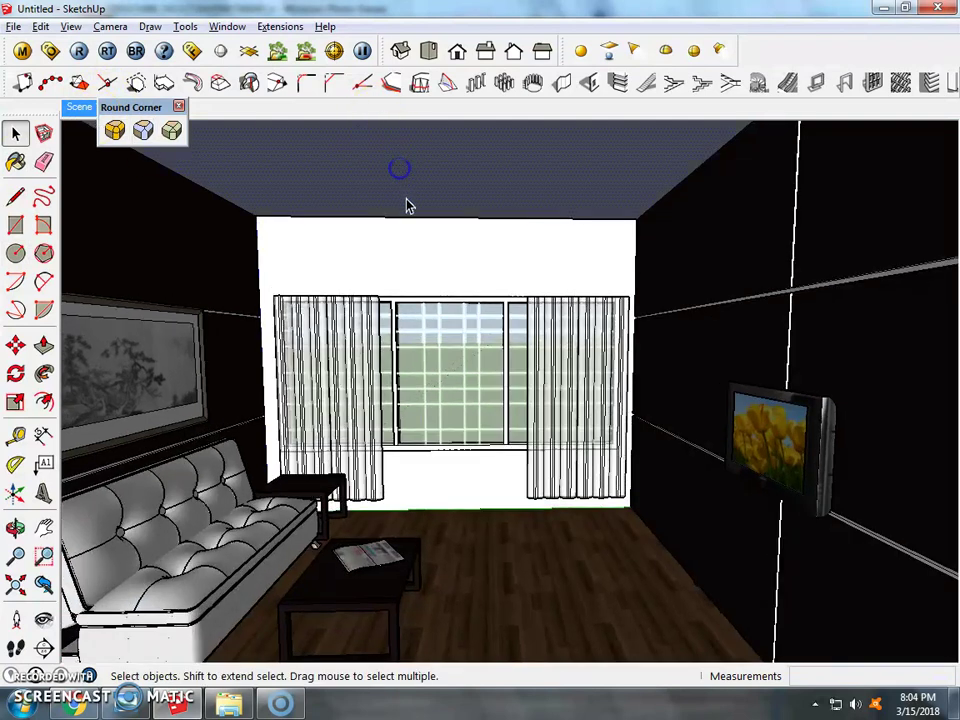
click(15, 162)
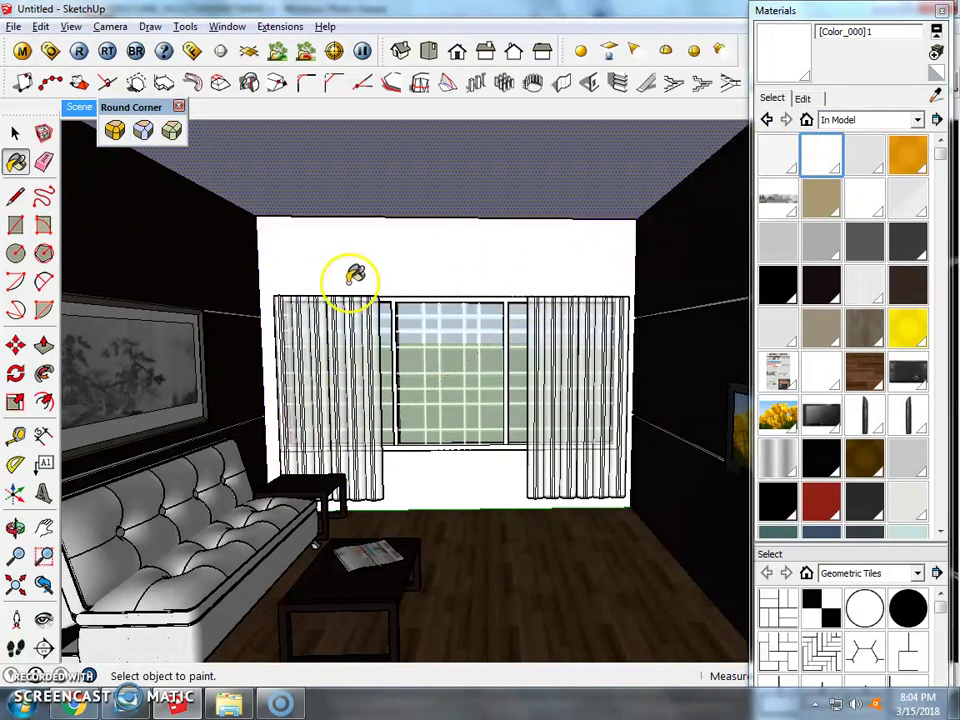
click(43, 401)
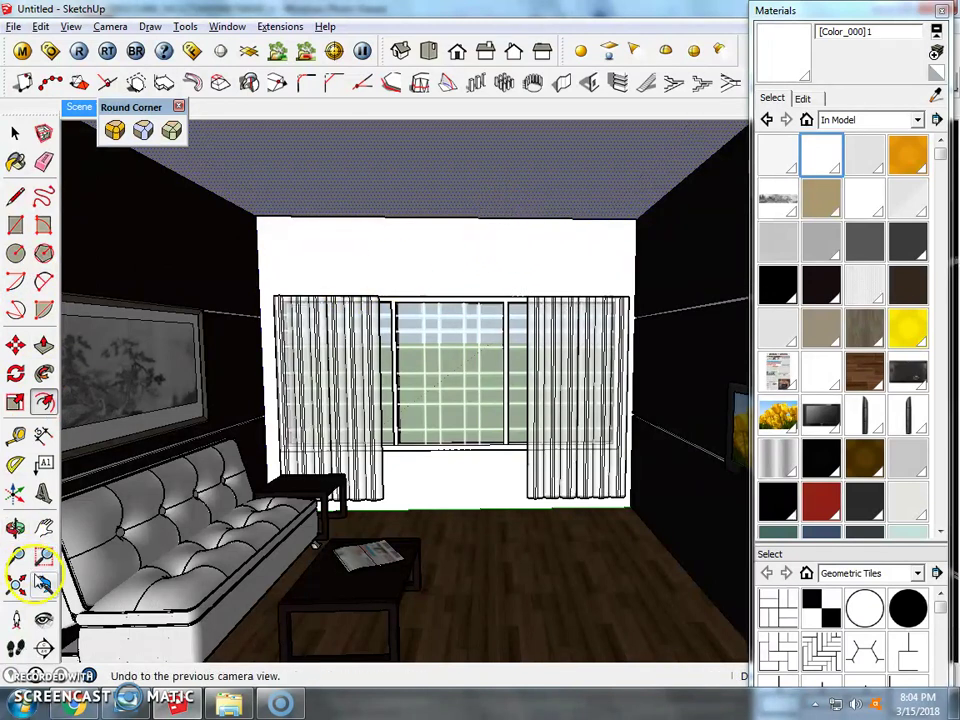
click(43, 619)
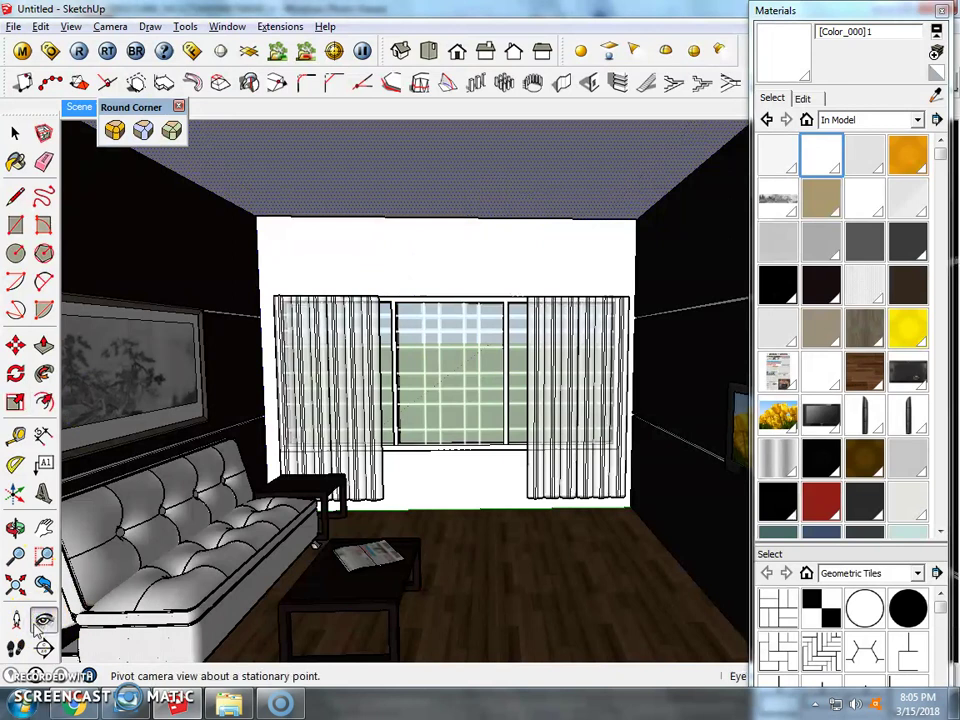
click(17, 595)
middle_drag(343, 433, 231, 548)
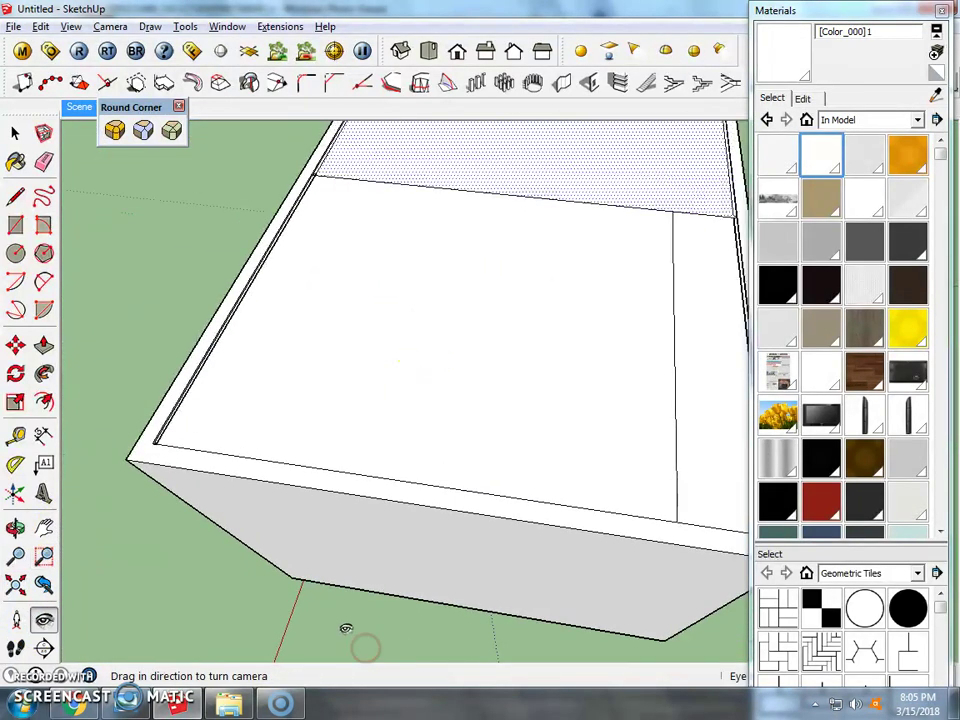
click(15, 133)
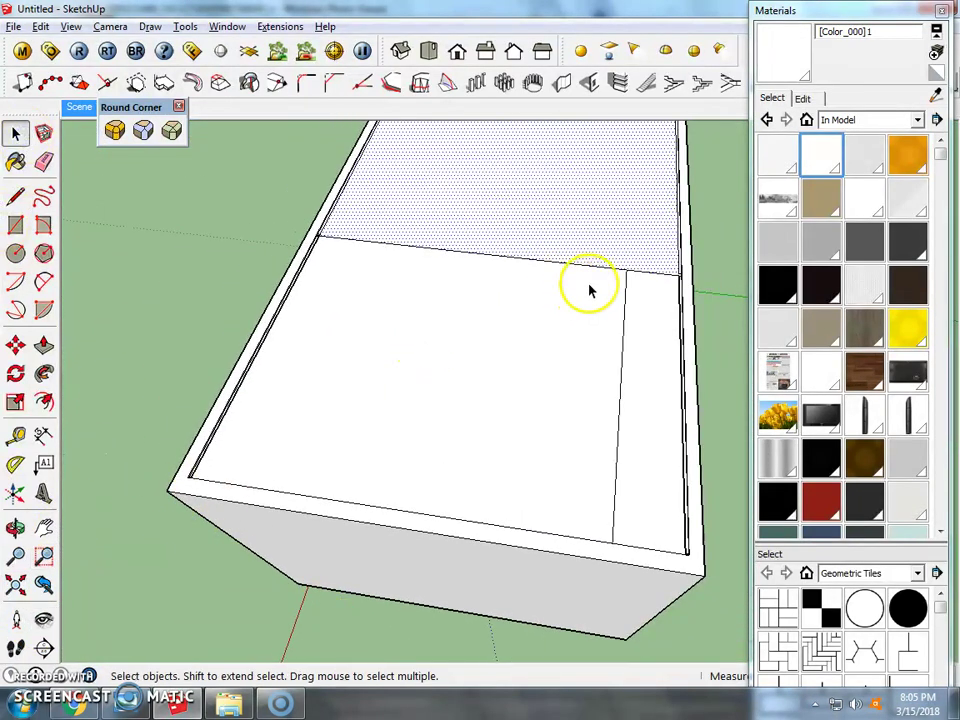
click(590, 277)
click(595, 264)
click(593, 268)
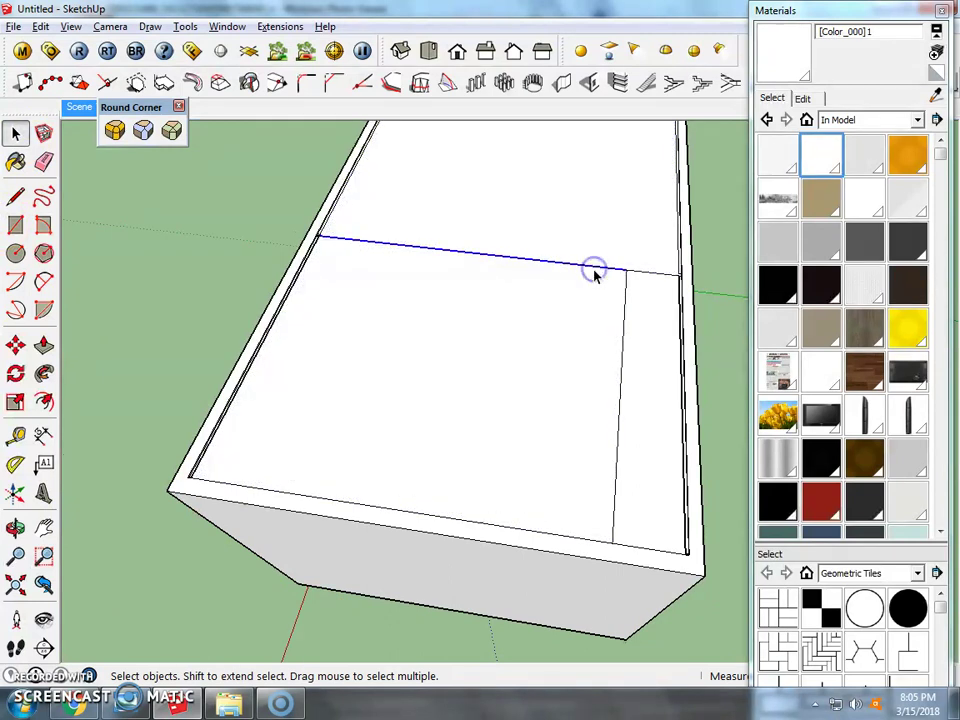
key(Delete)
click(622, 300)
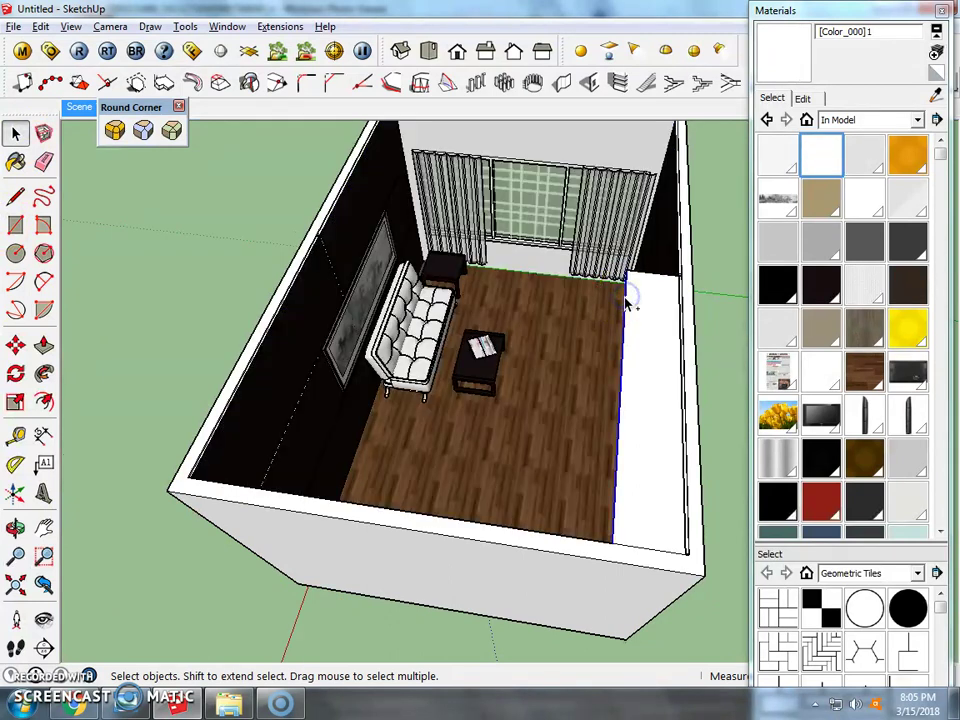
key(ctrl+z)
click(623, 278)
click(621, 268)
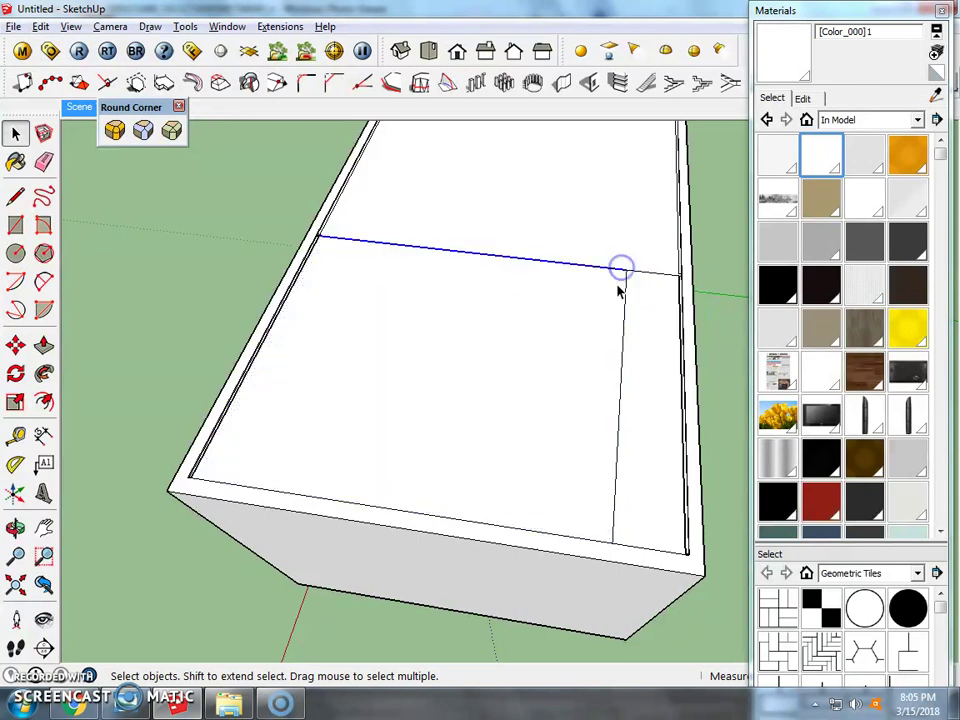
middle_drag(350, 308, 447, 412)
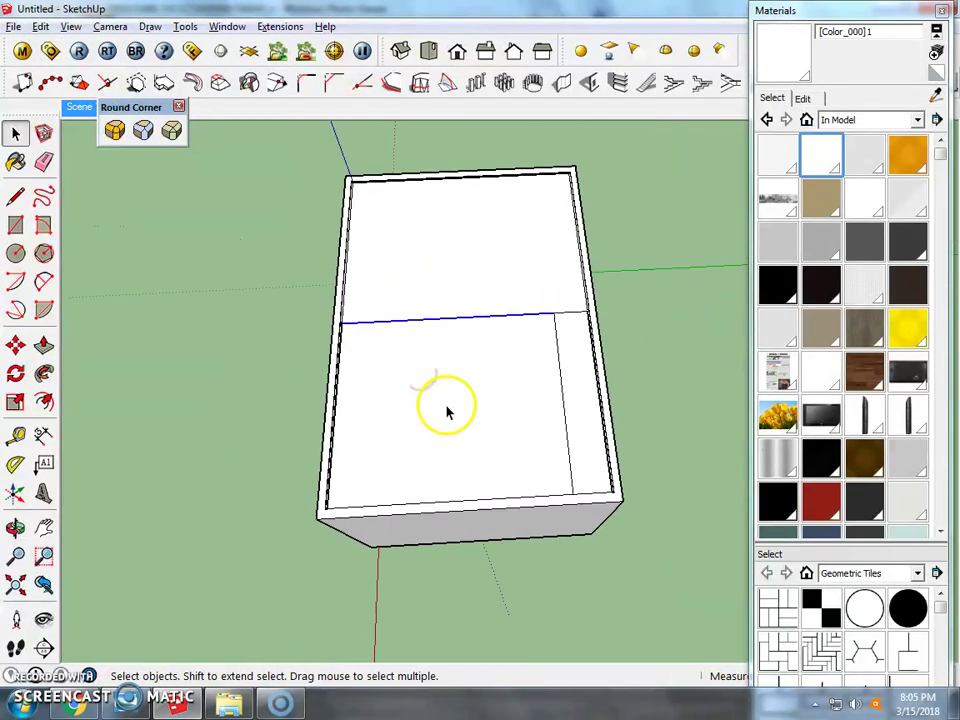
click(80, 108)
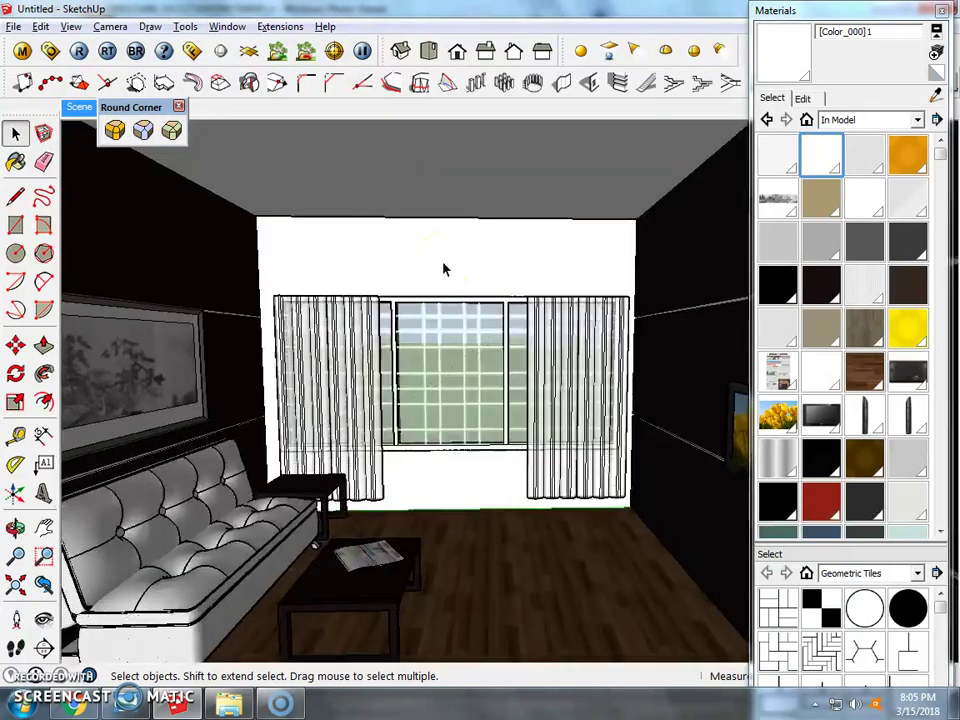
click(380, 208)
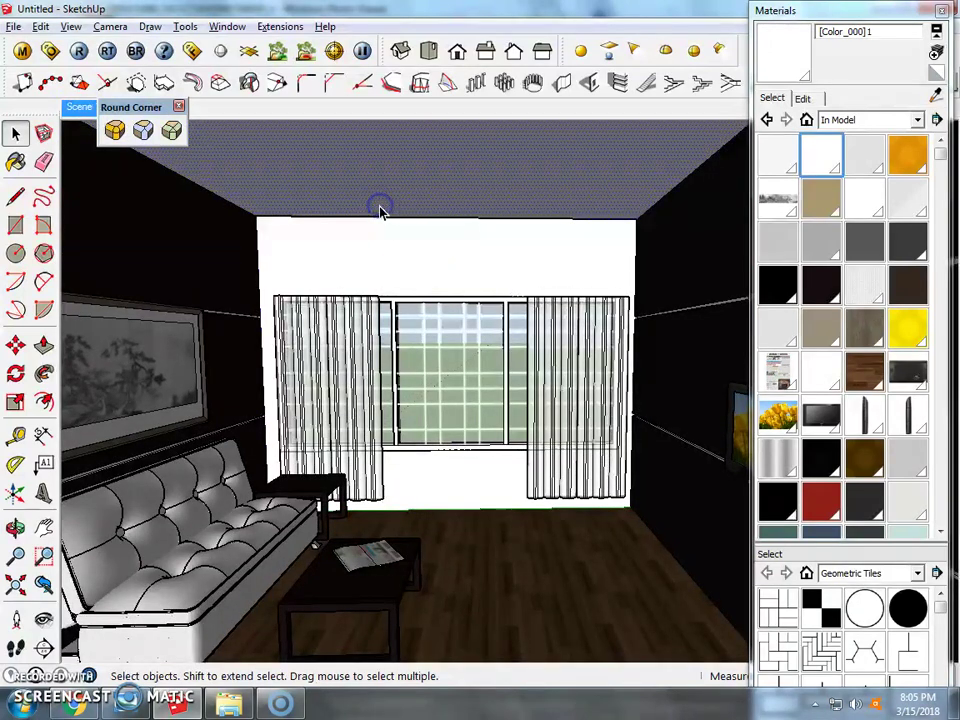
Try an inner offset outline on the ceiling, close the Materials library and clear the selection
click(43, 401)
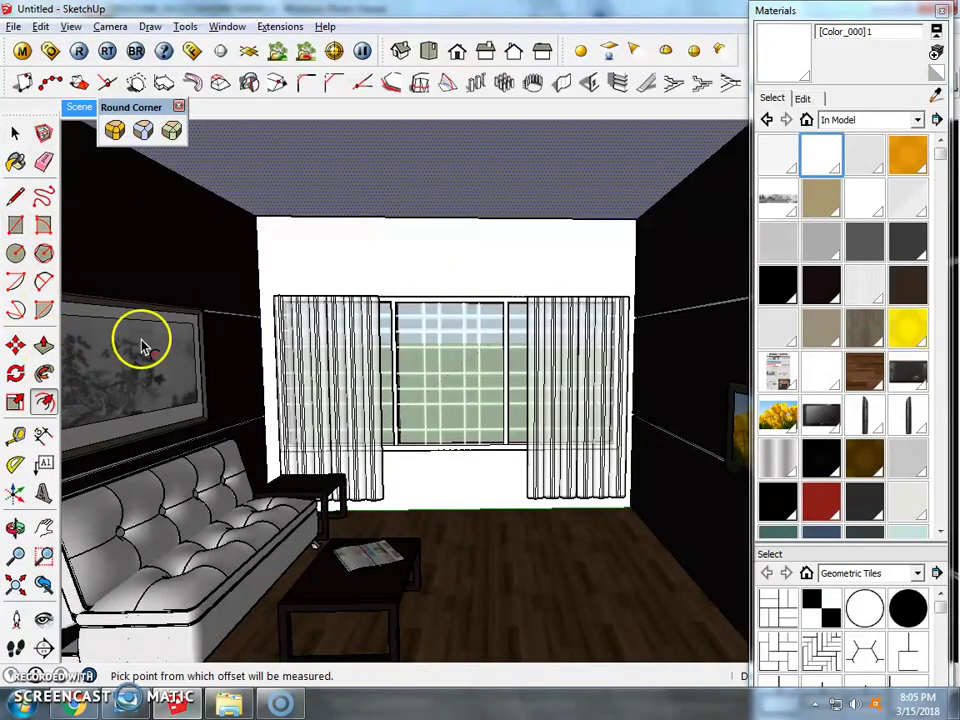
click(290, 223)
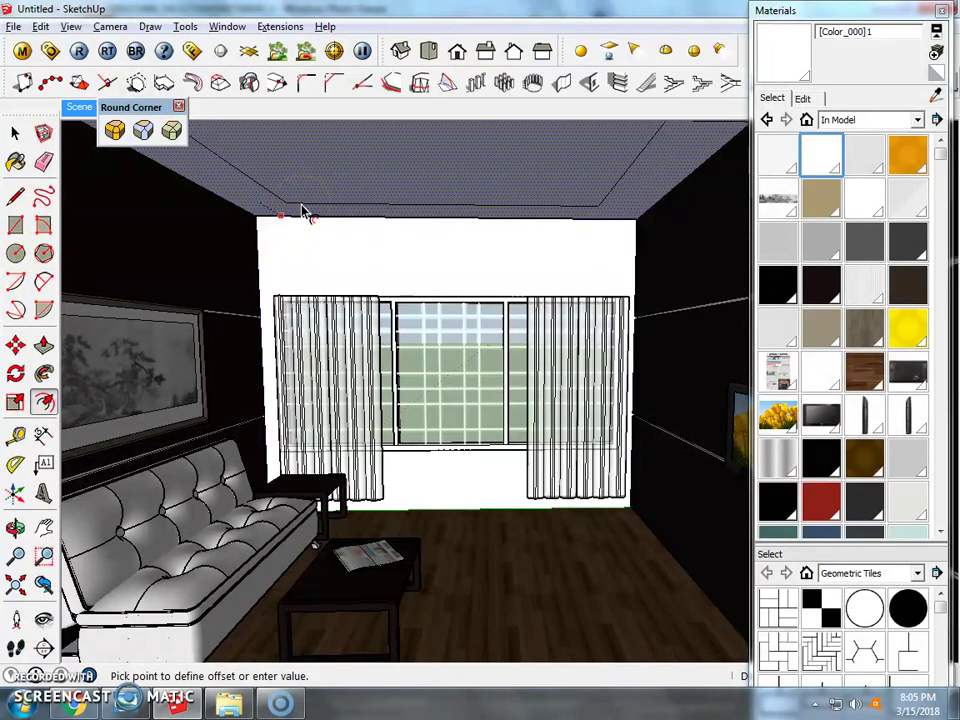
click(305, 213)
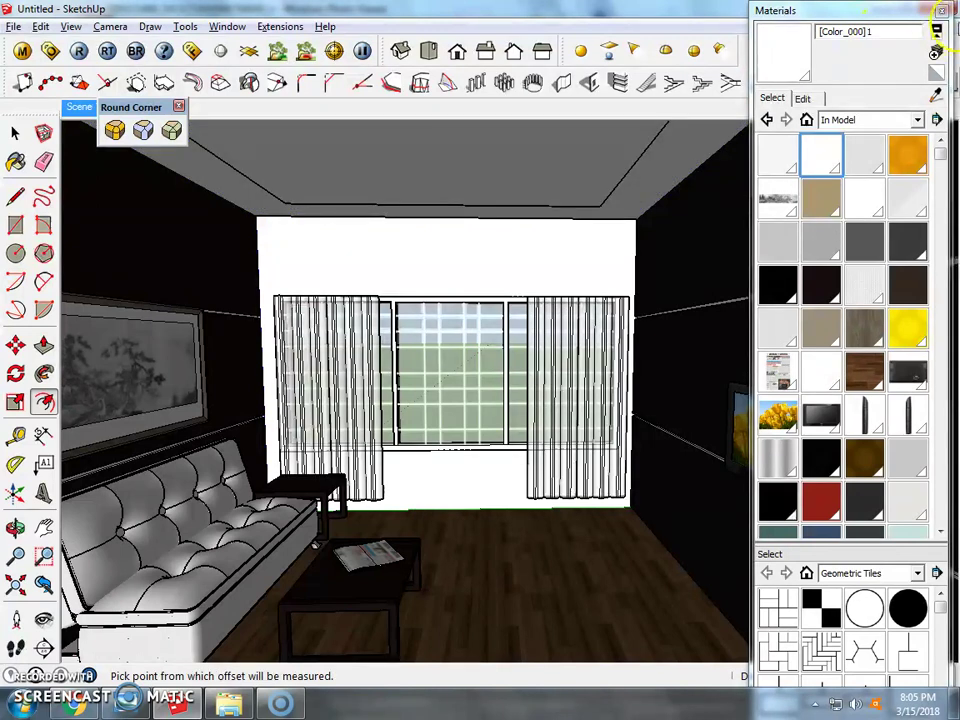
click(941, 11)
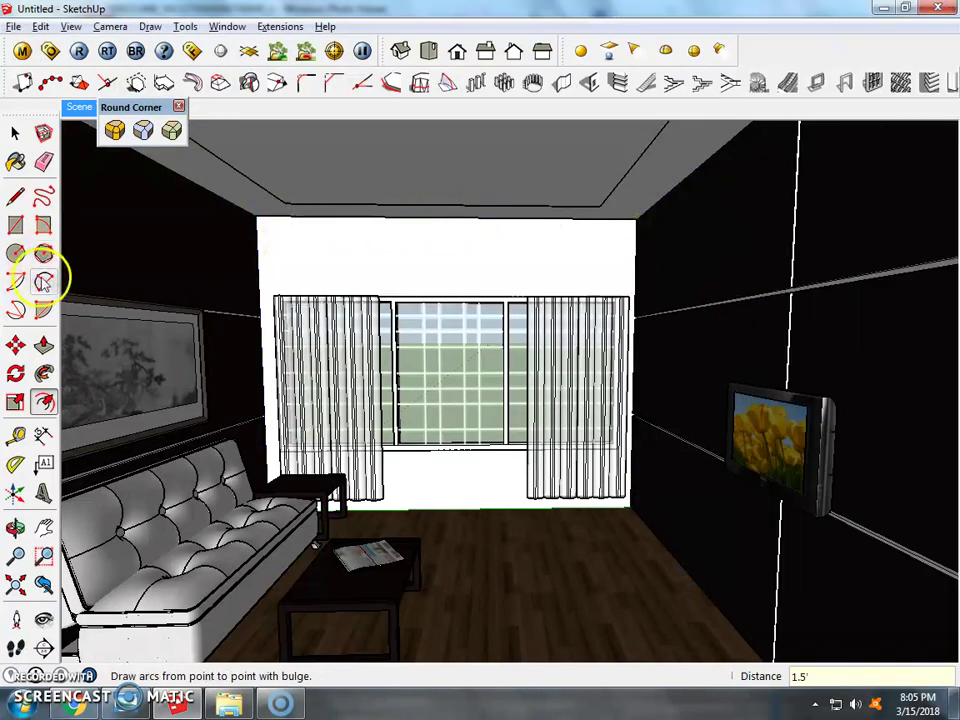
key(space)
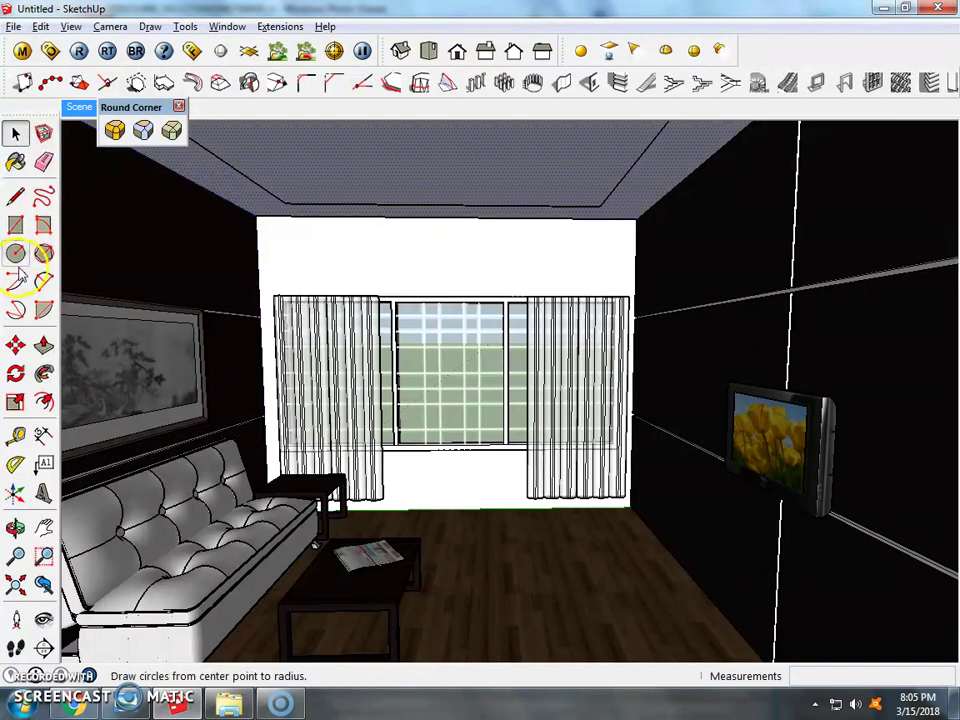
click(337, 220)
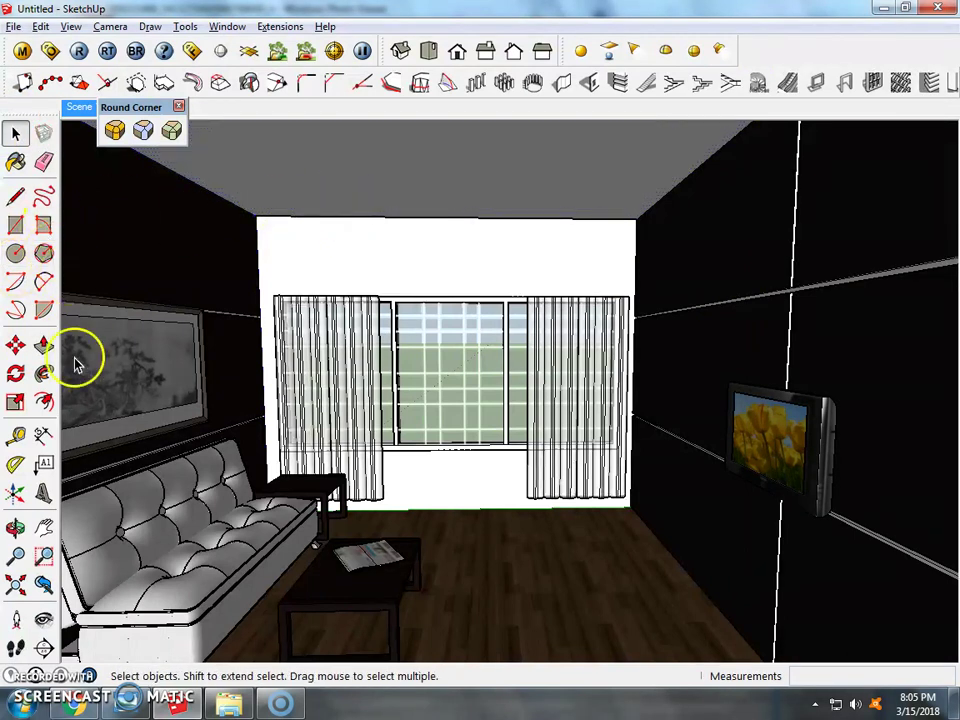
Offset the ceiling outline by 1.5, then undo it and view the room from above
click(43, 402)
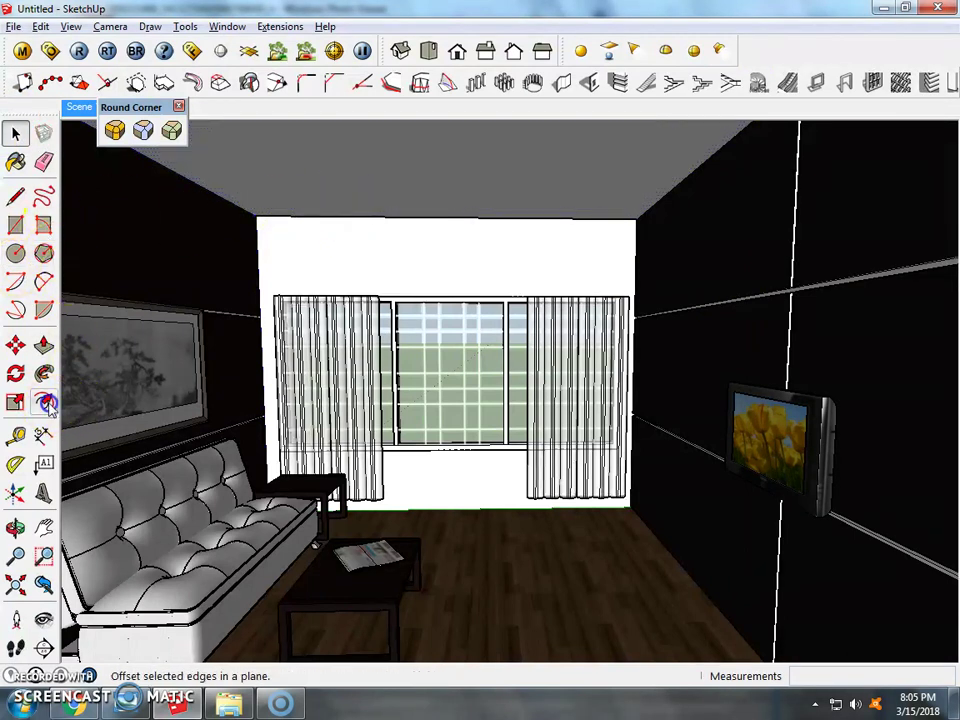
click(285, 219)
text(1.5')
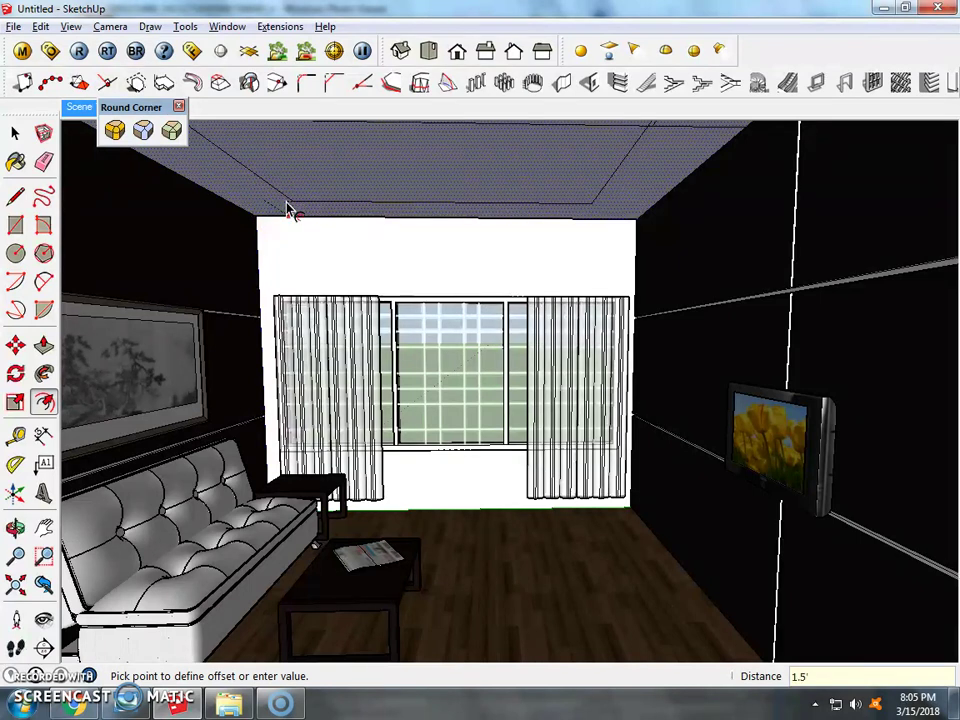
key(Return)
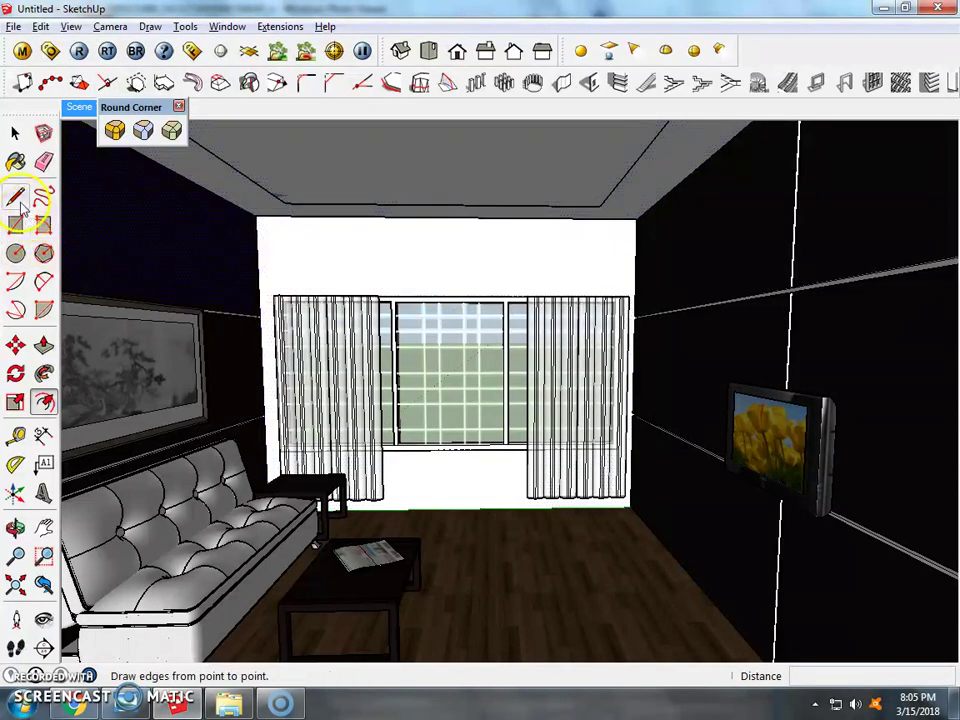
mouse_move(408, 255)
middle_down()
mouse_move(433, 345)
mouse_move(617, 321)
middle_up()
key(ctrl+z)
mouse_move(555, 290)
middle_down()
mouse_move(410, 195)
mouse_move(456, 208)
middle_up()
click(15, 133)
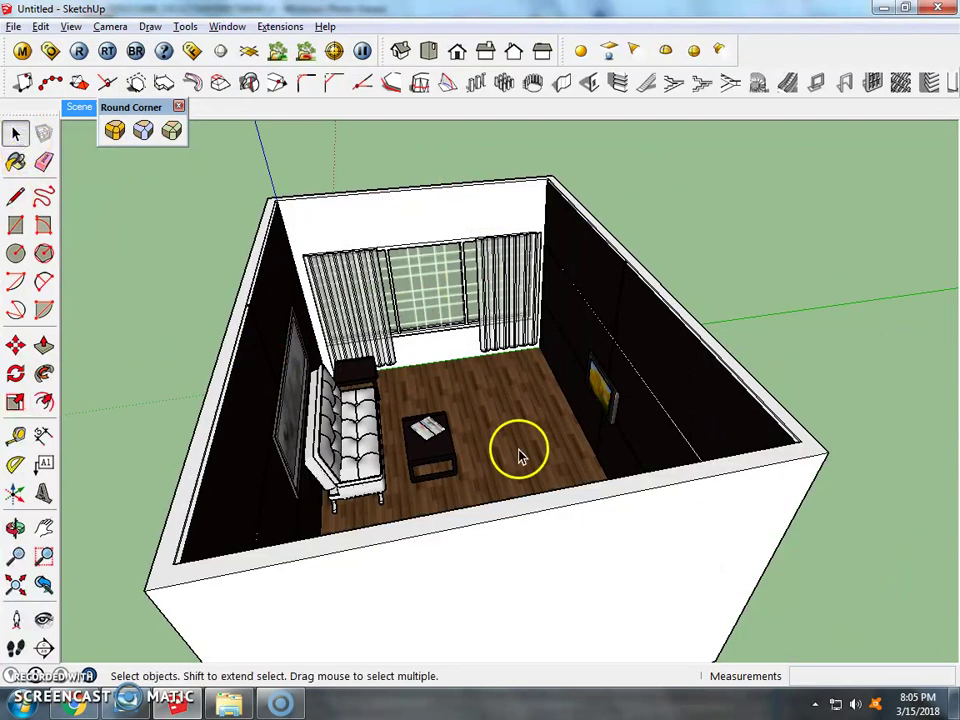
Copy the floor slab upward with Move and Ctrl, then undo the misplaced copy
middle_drag(436, 390, 516, 520)
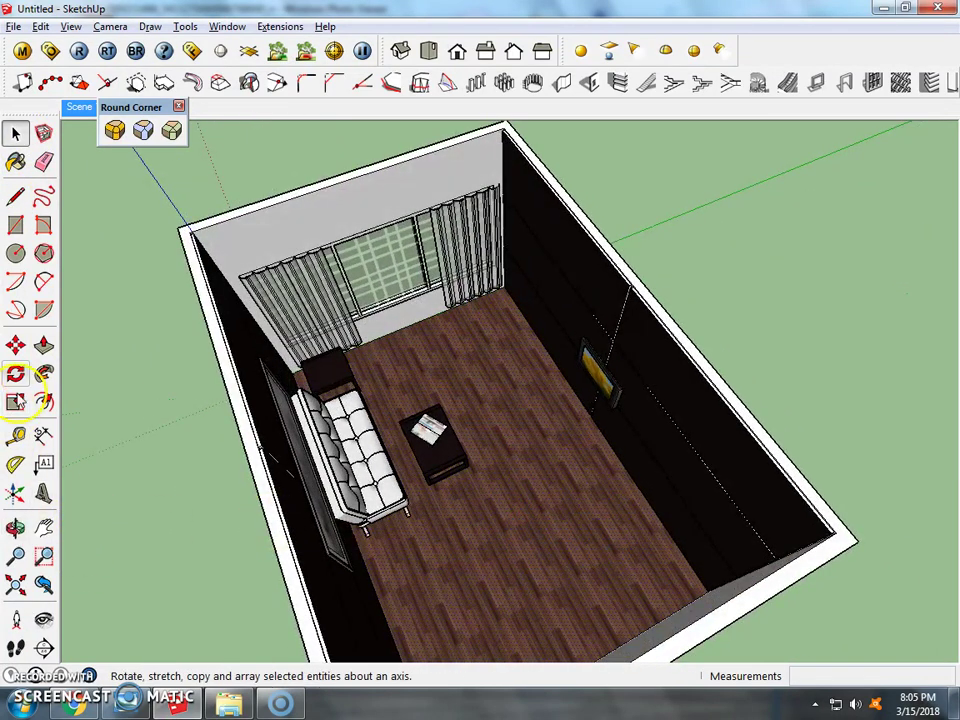
click(18, 345)
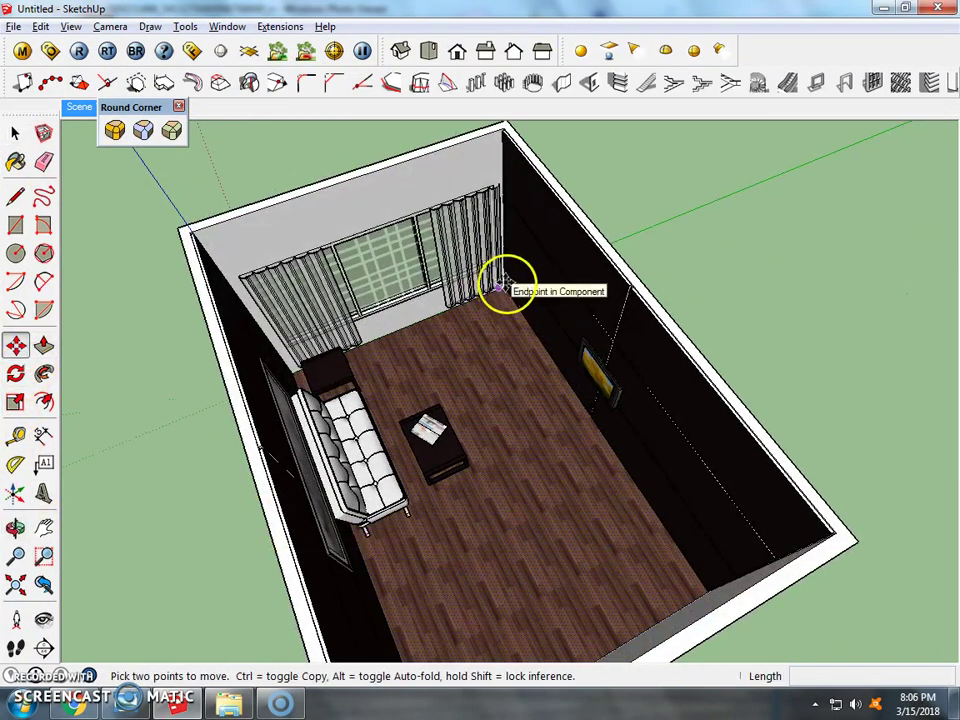
scroll(508, 287, up, 2)
click(508, 287)
key(ctrl)
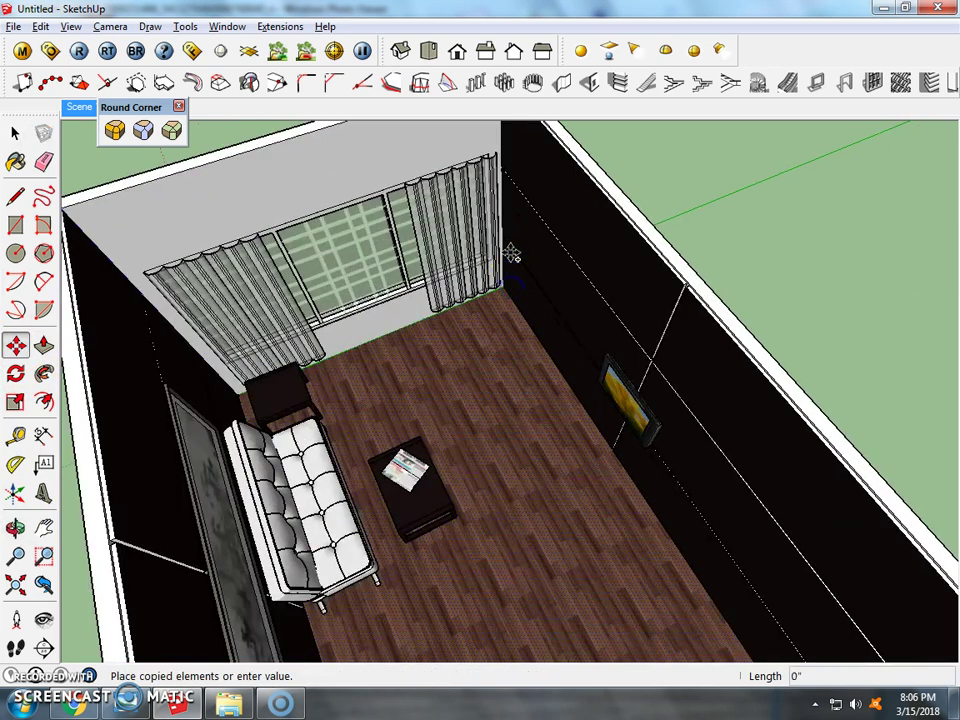
scroll(520, 275, down, 2)
scroll(532, 310, down, 3)
scroll(530, 260, down, 2)
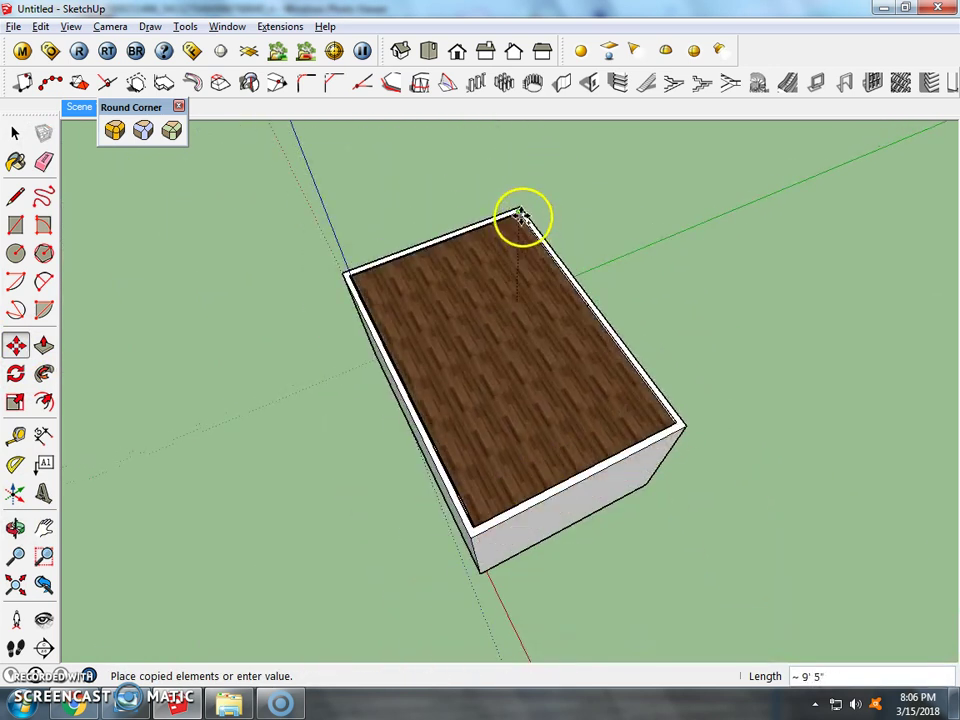
click(523, 215)
scroll(523, 215, up, 2)
scroll(518, 210, up, 2)
mouse_move(424, 298)
middle_down()
mouse_move(478, 287)
mouse_move(628, 317)
mouse_move(677, 291)
mouse_move(690, 247)
middle_up()
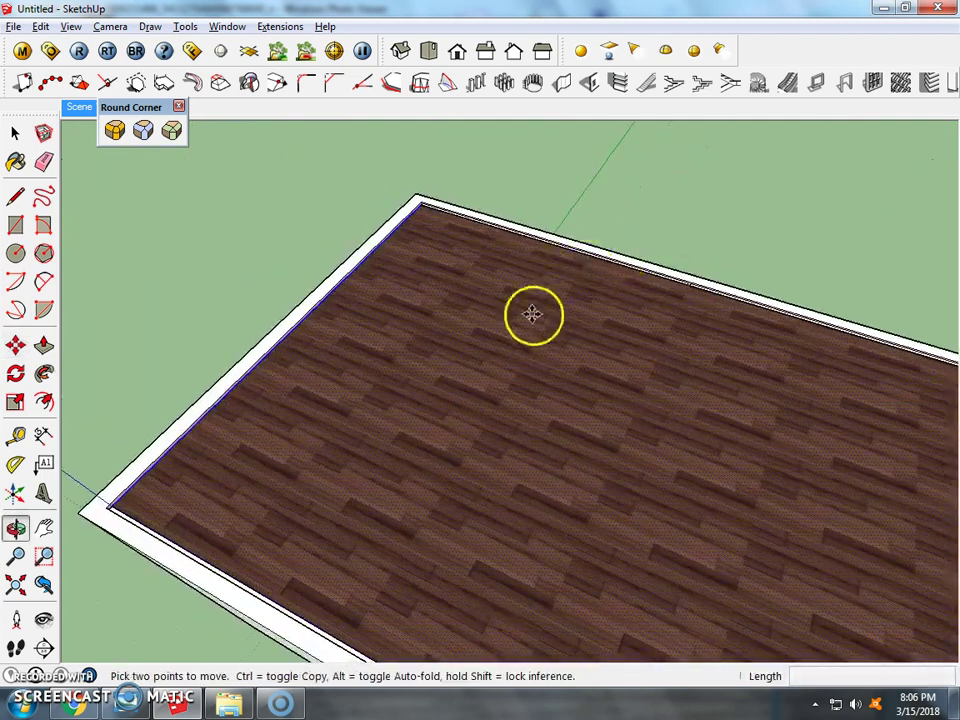
key(ctrl+z)
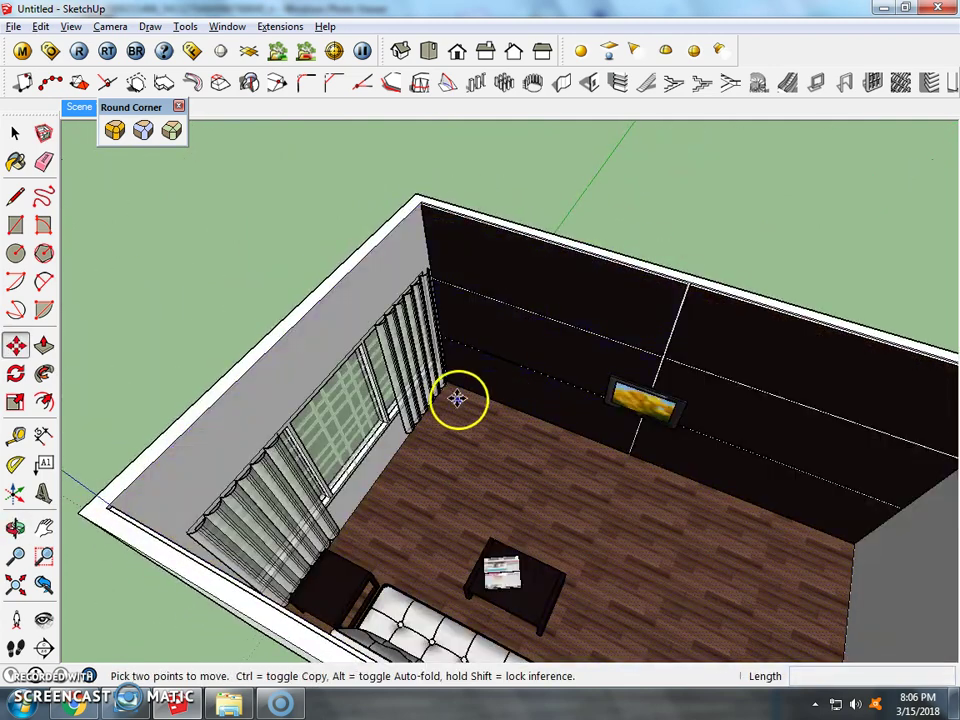
Copy the floor from its corner onto the top wall corner, about 9' 6" up
scroll(455, 384, up, 2)
scroll(453, 380, up, 1)
scroll(452, 378, down, 5)
click(523, 420)
click(22, 133)
click(580, 508)
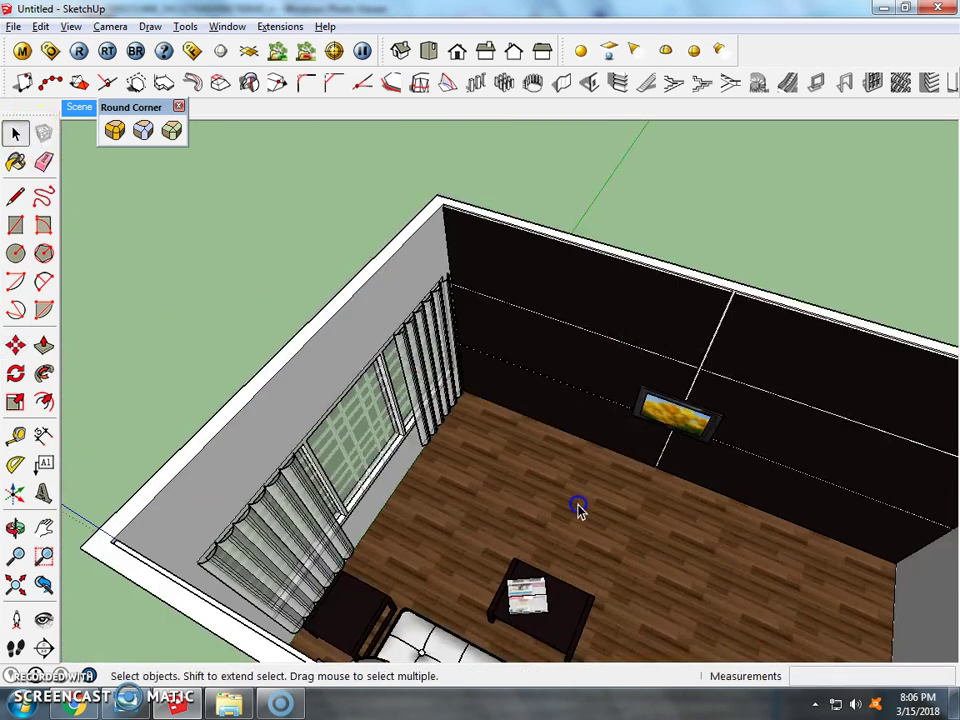
click(15, 345)
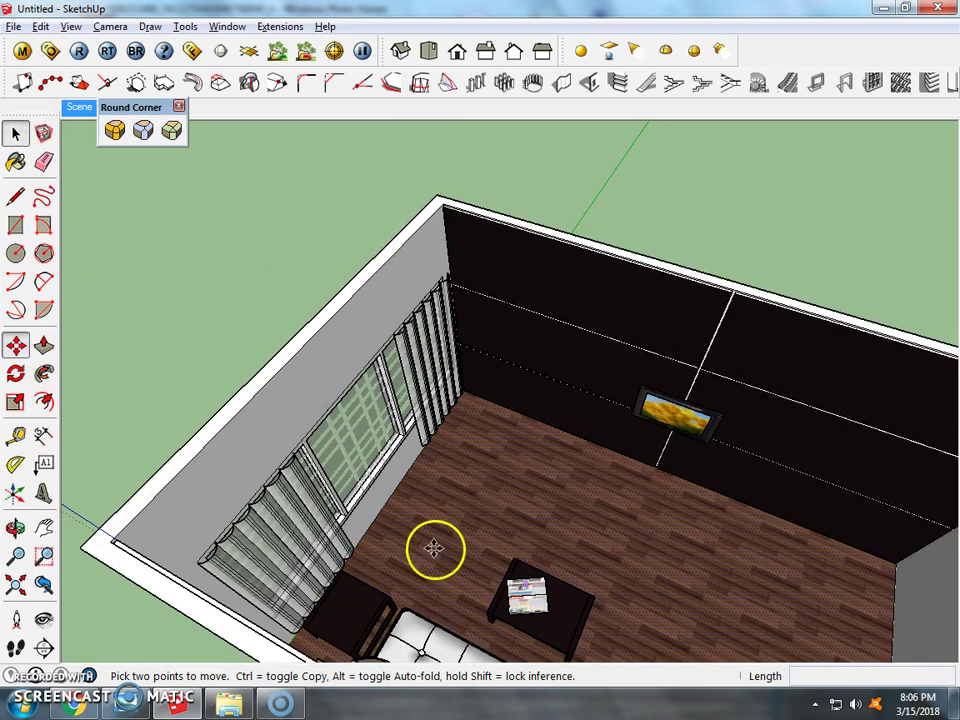
click(386, 500)
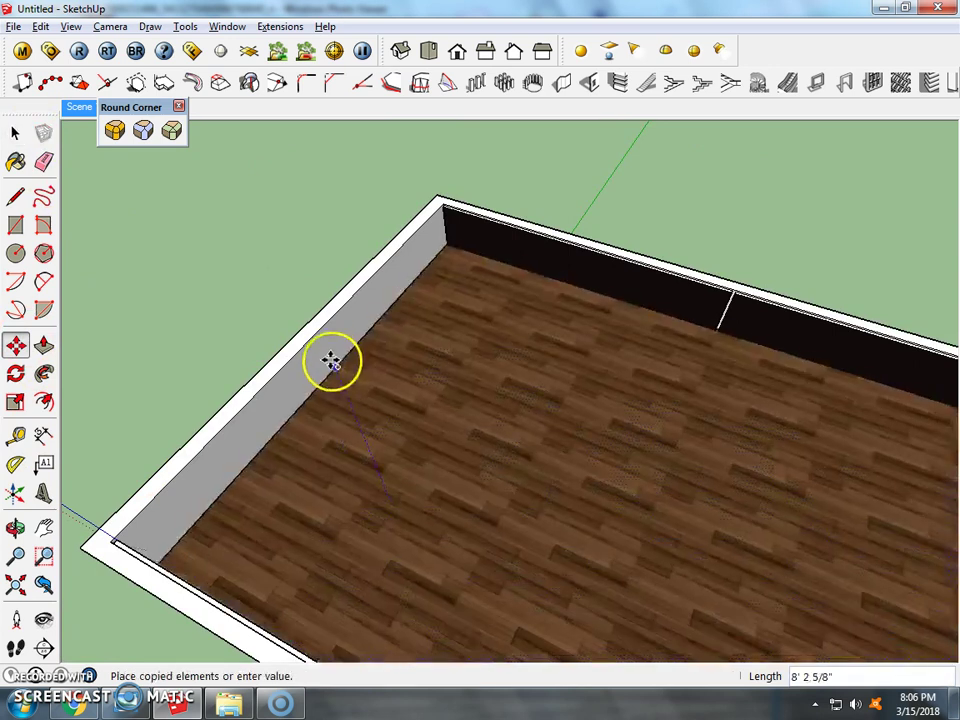
click(318, 332)
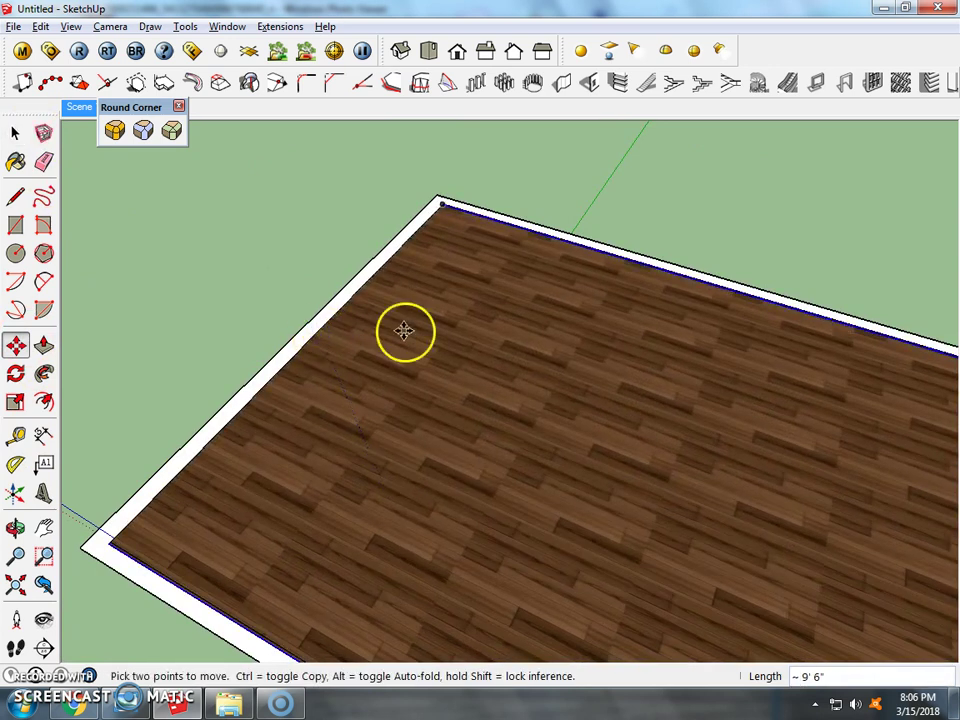
In the saved interior scene with Materials open, offset the ceiling face to form a border outline
click(80, 108)
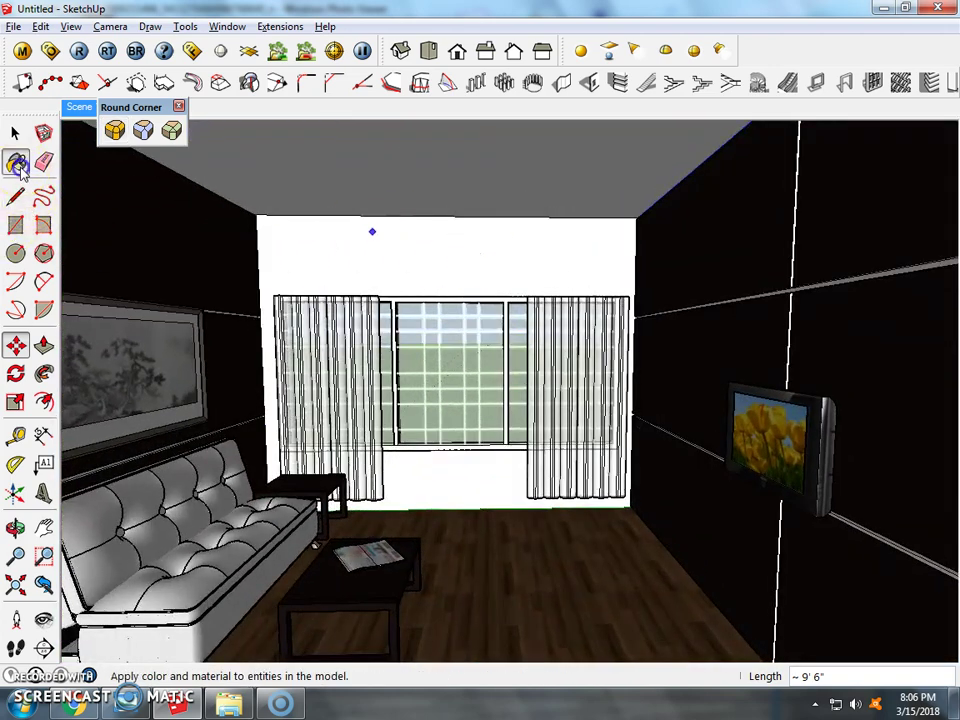
click(16, 162)
mouse_move(400, 185)
middle_down()
mouse_move(443, 313)
mouse_move(456, 306)
mouse_move(424, 243)
mouse_move(429, 193)
middle_up()
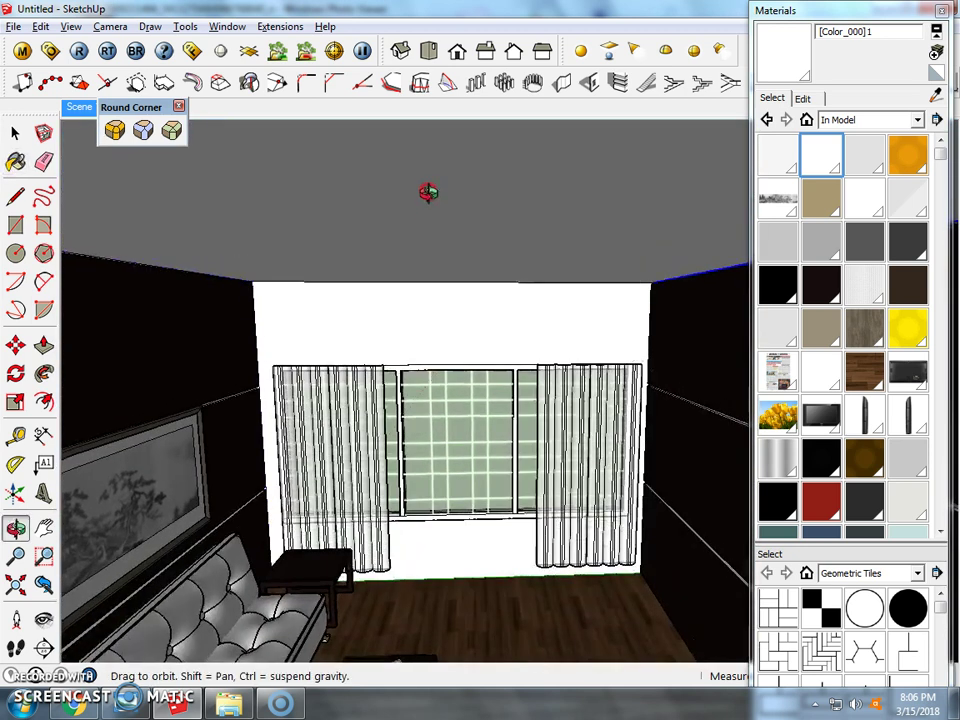
click(43, 622)
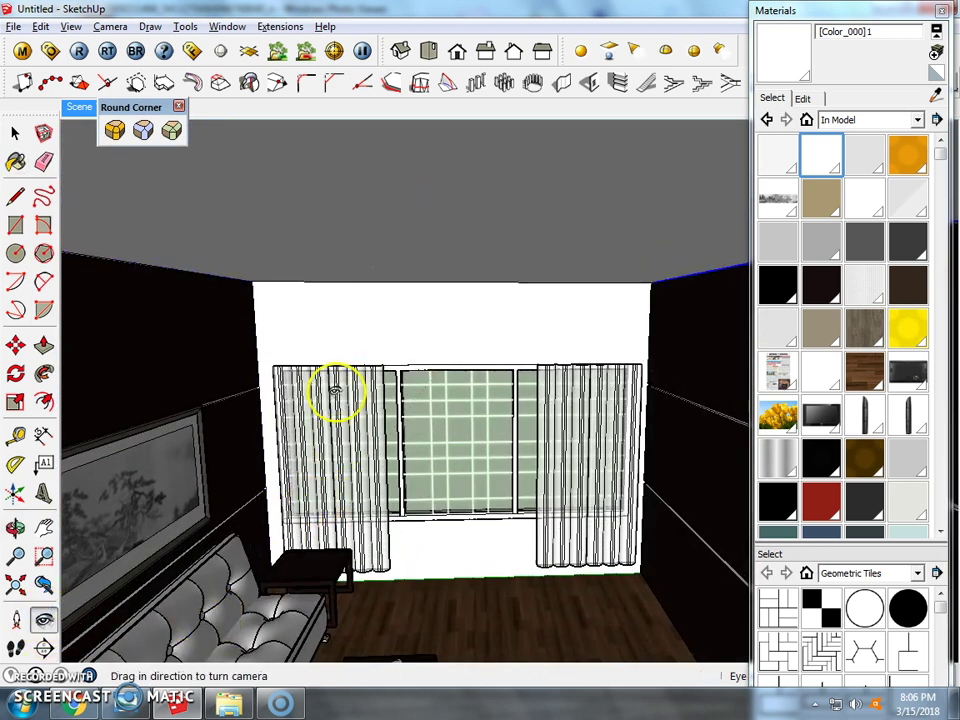
click(15, 133)
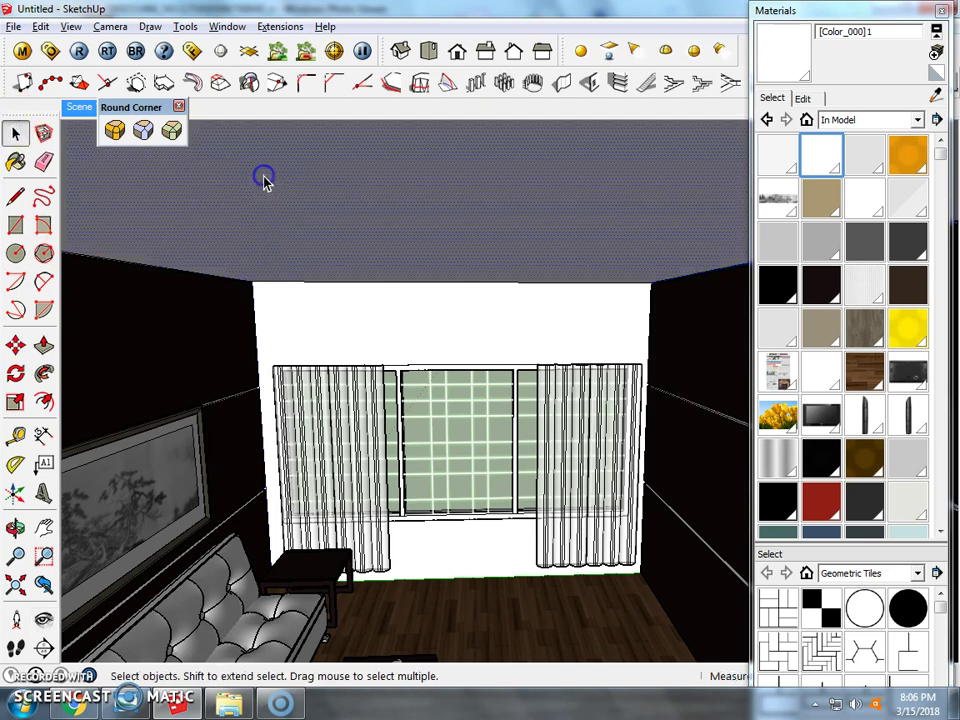
click(43, 402)
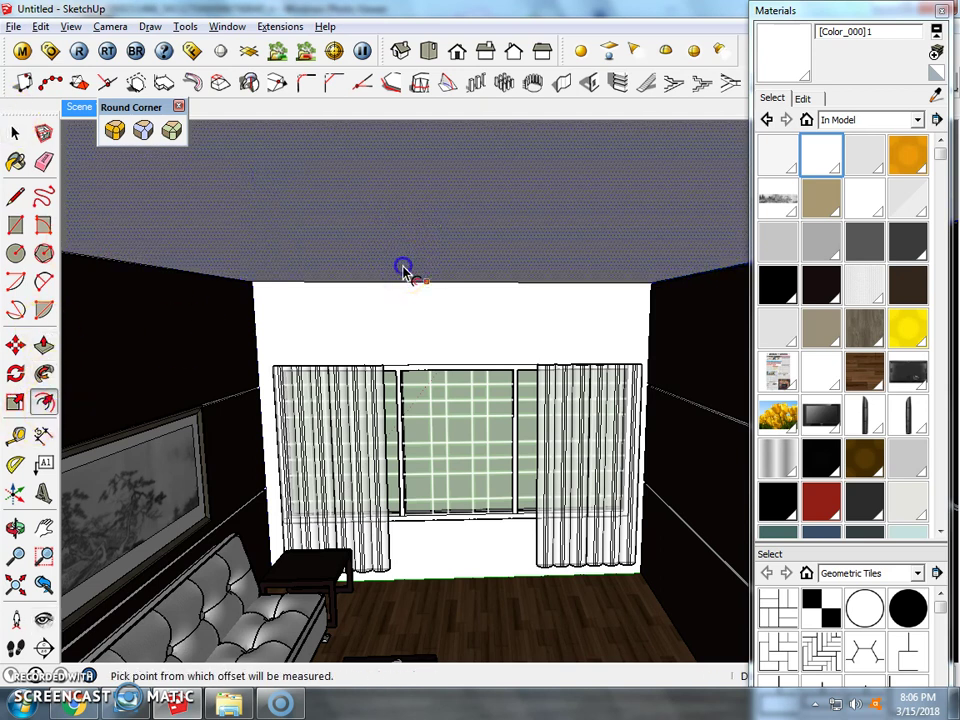
click(425, 281)
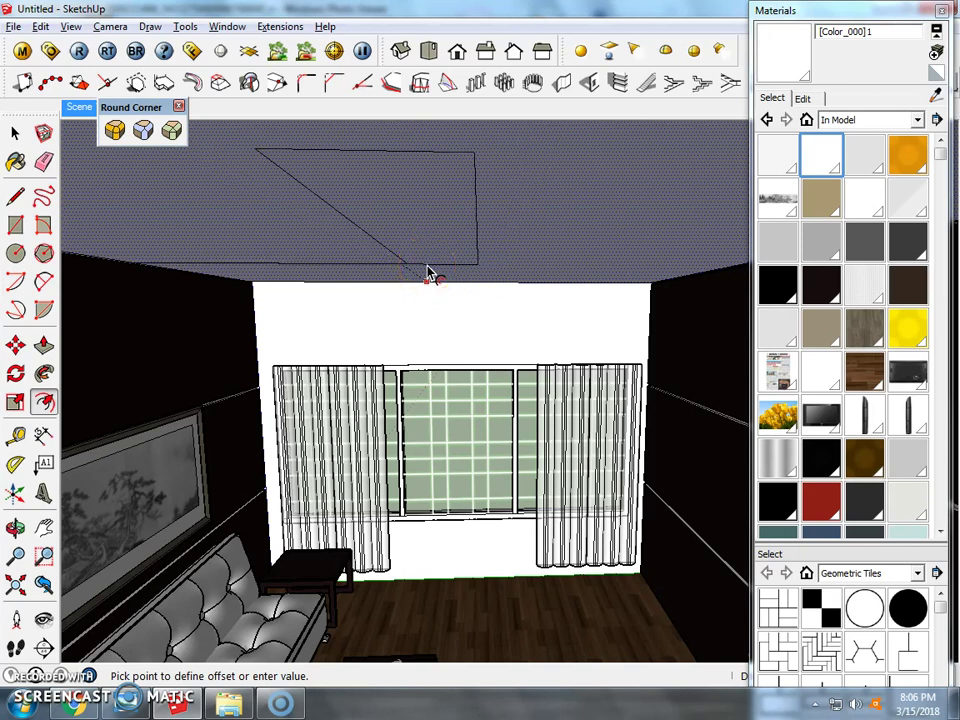
key(Escape)
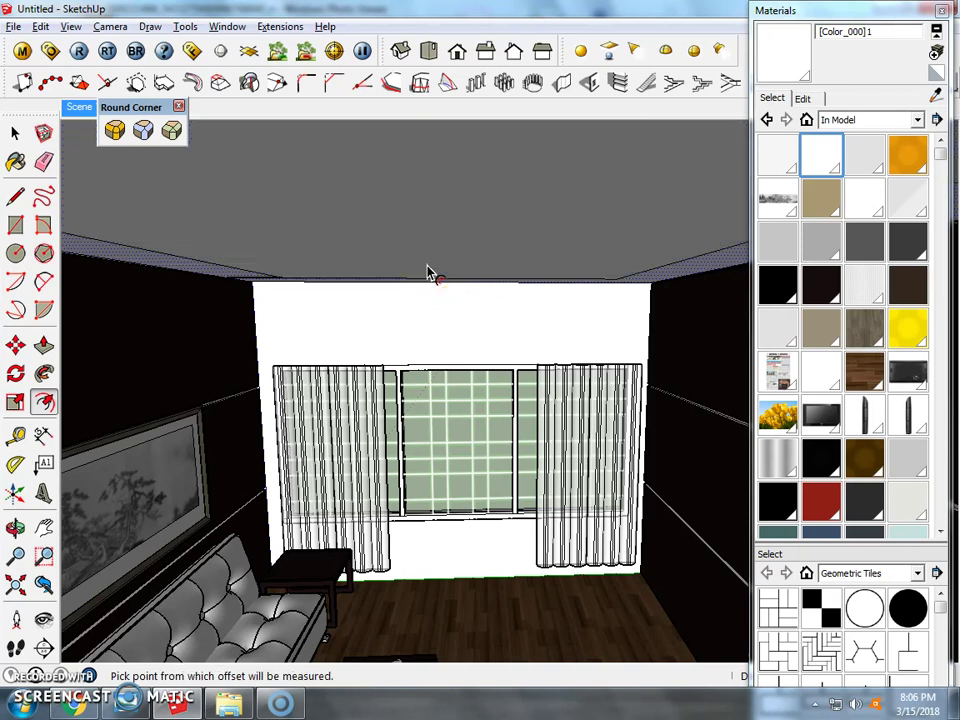
middle_drag(182, 302, 118, 229)
Push/Pull the ceiling border band down 4" and close the Materials panel
click(22, 139)
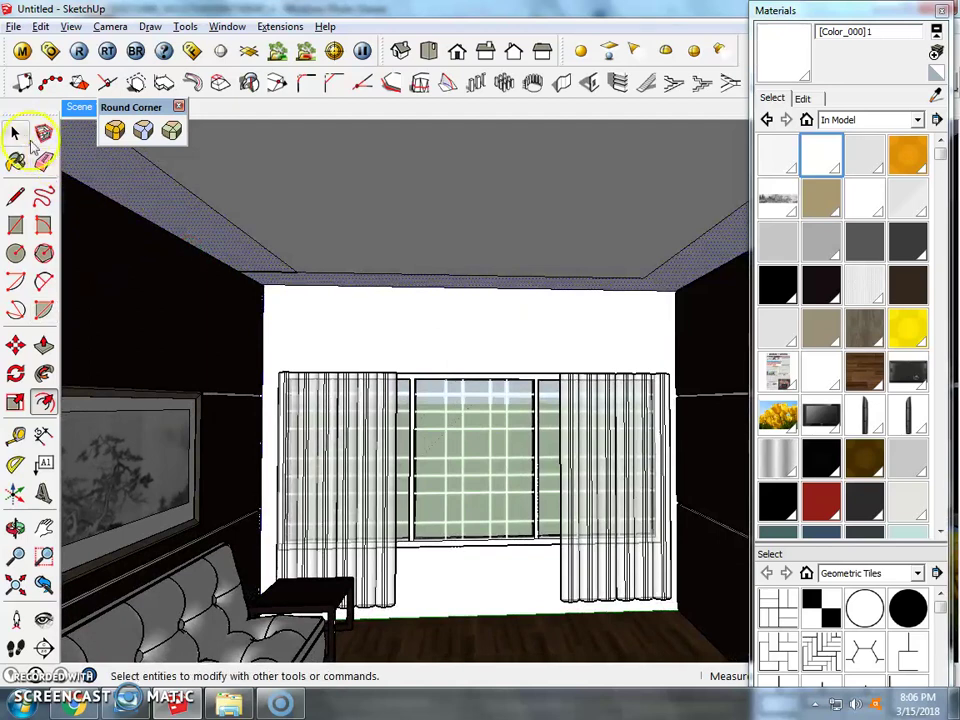
click(43, 344)
drag(270, 268, 283, 307)
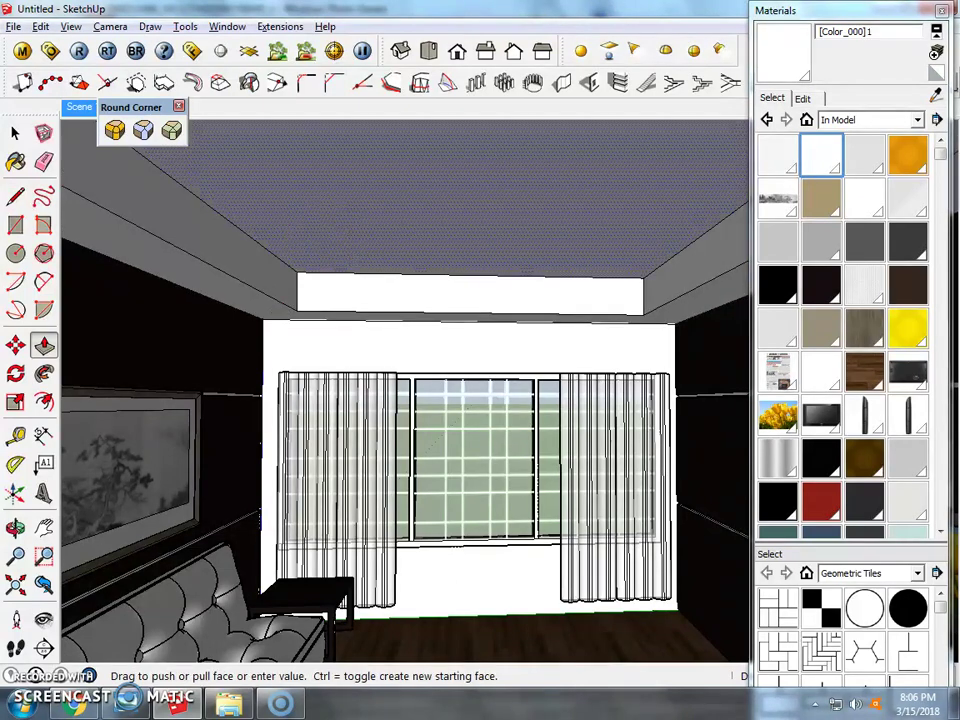
click(941, 10)
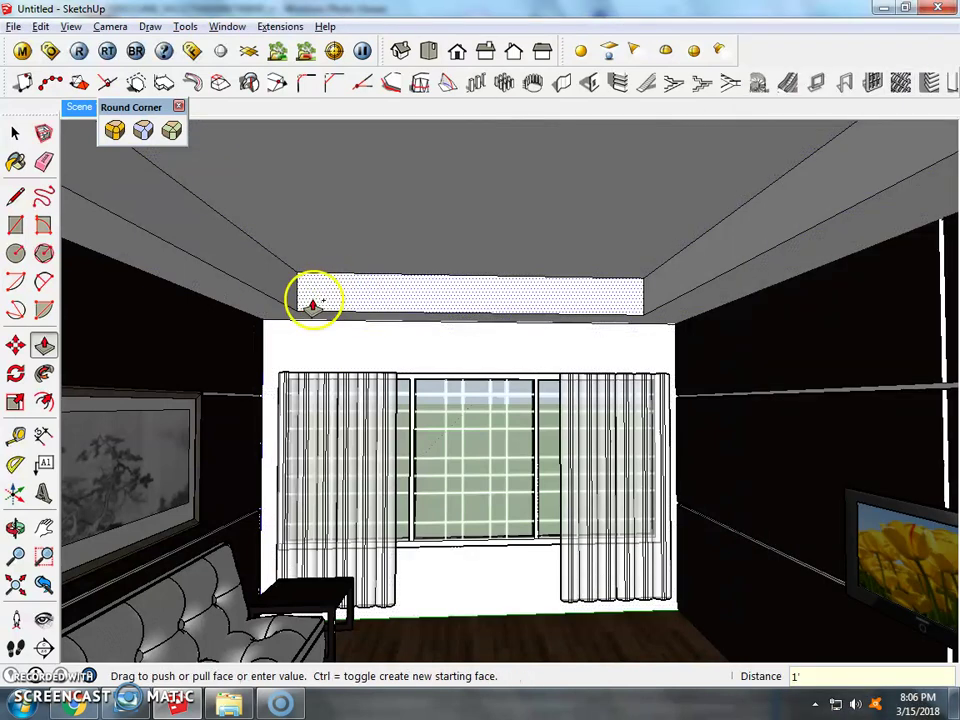
drag(296, 298, 296, 311)
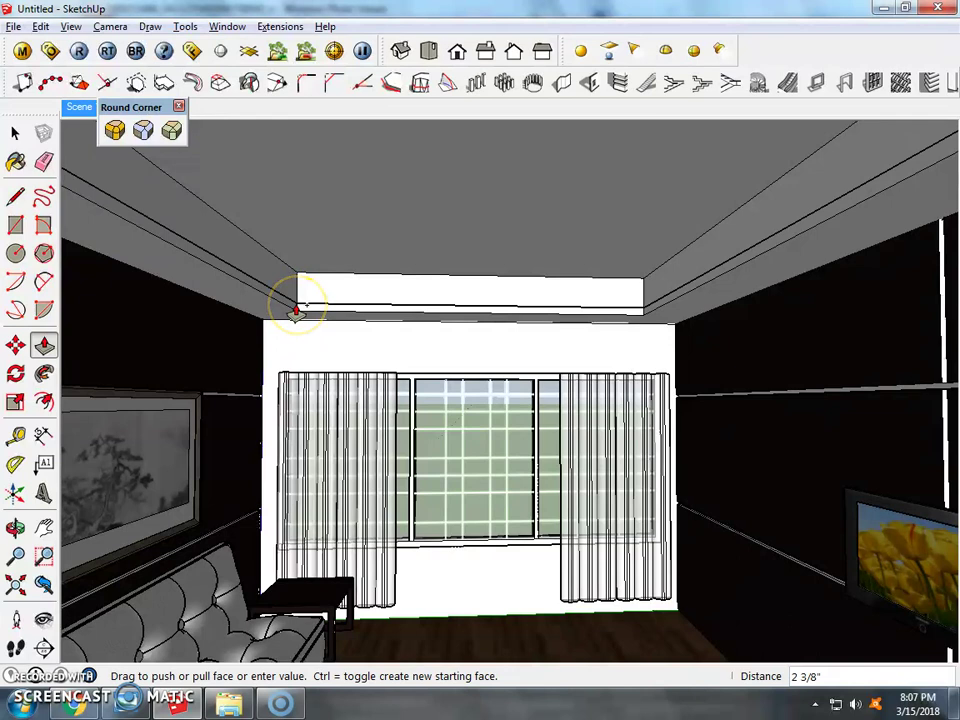
text(4)
key(Return)
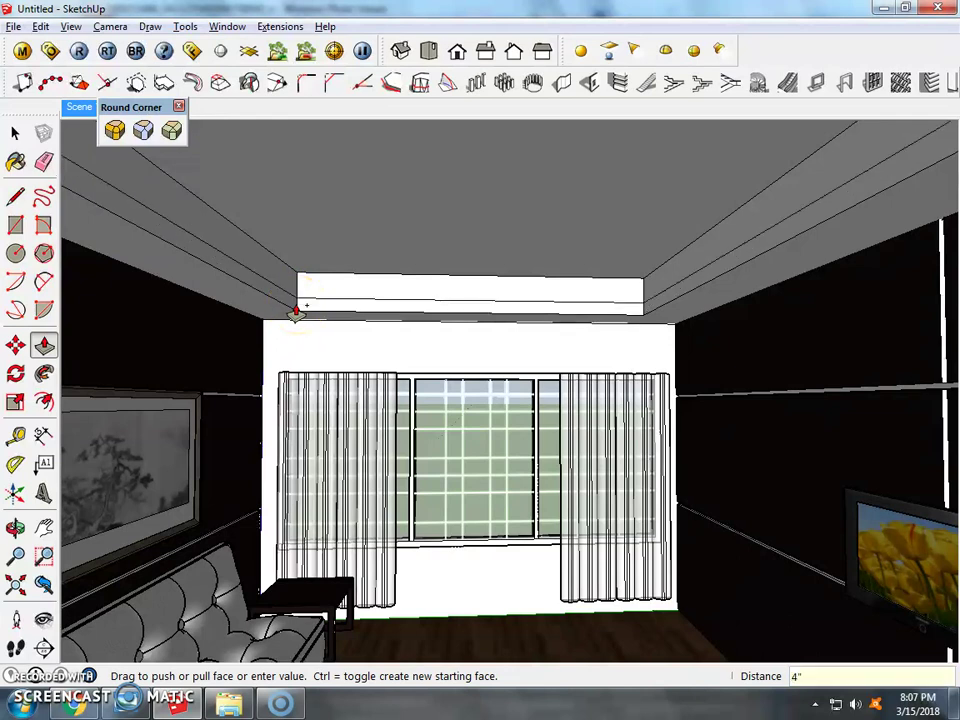
Select and inspect the soffit faces, then orbit to a top view over the walls
click(15, 133)
click(274, 280)
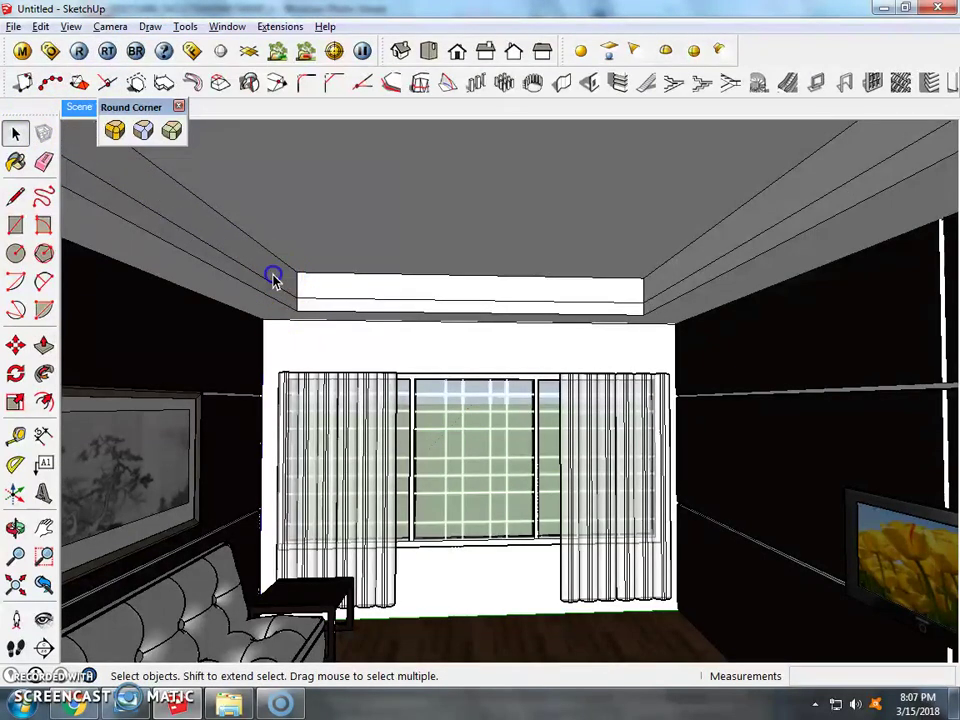
click(307, 285)
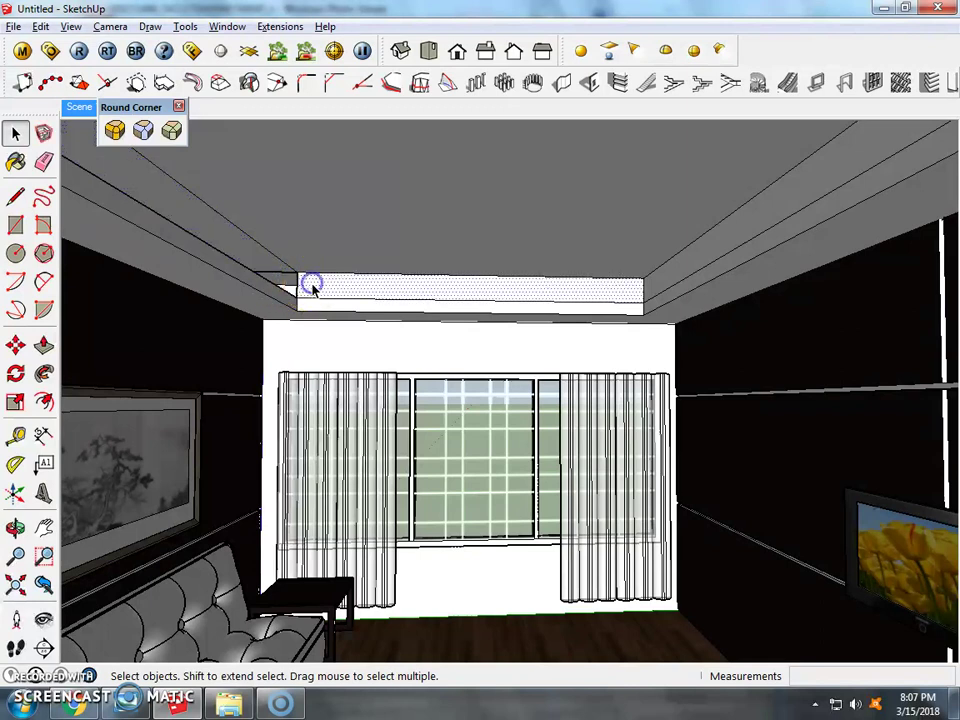
click(645, 284)
click(273, 277)
click(375, 304)
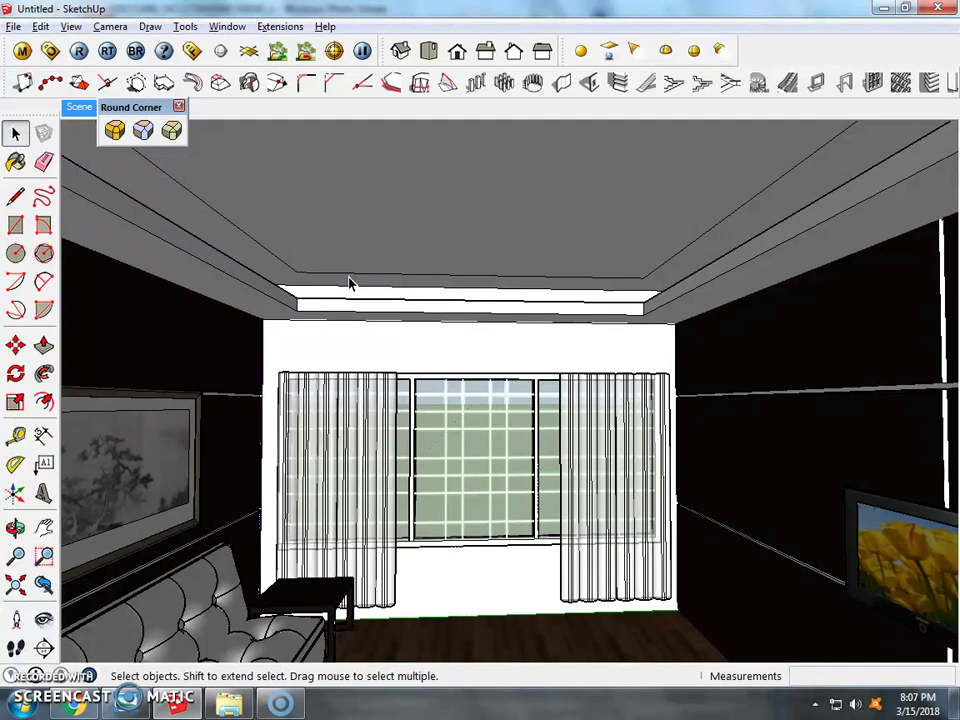
mouse_move(349, 283)
middle_down()
mouse_move(407, 429)
mouse_move(298, 437)
middle_up()
Hide the top wall face and orbit to a steeper overhead view
click(150, 349)
right_click(180, 358)
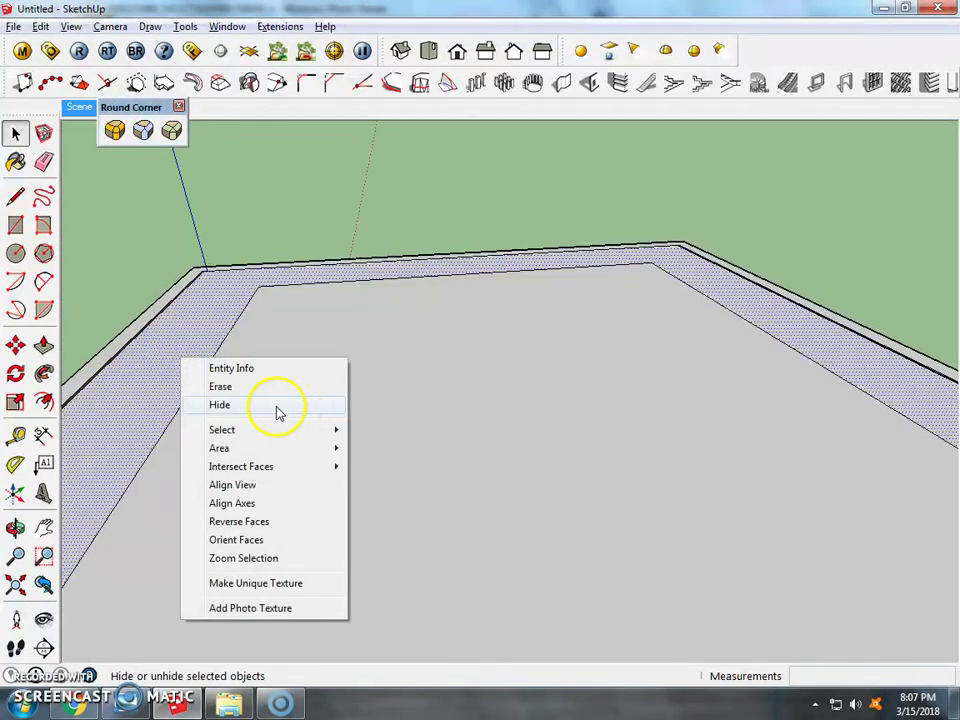
click(277, 411)
mouse_move(281, 306)
middle_down()
mouse_move(548, 313)
mouse_move(540, 200)
middle_up()
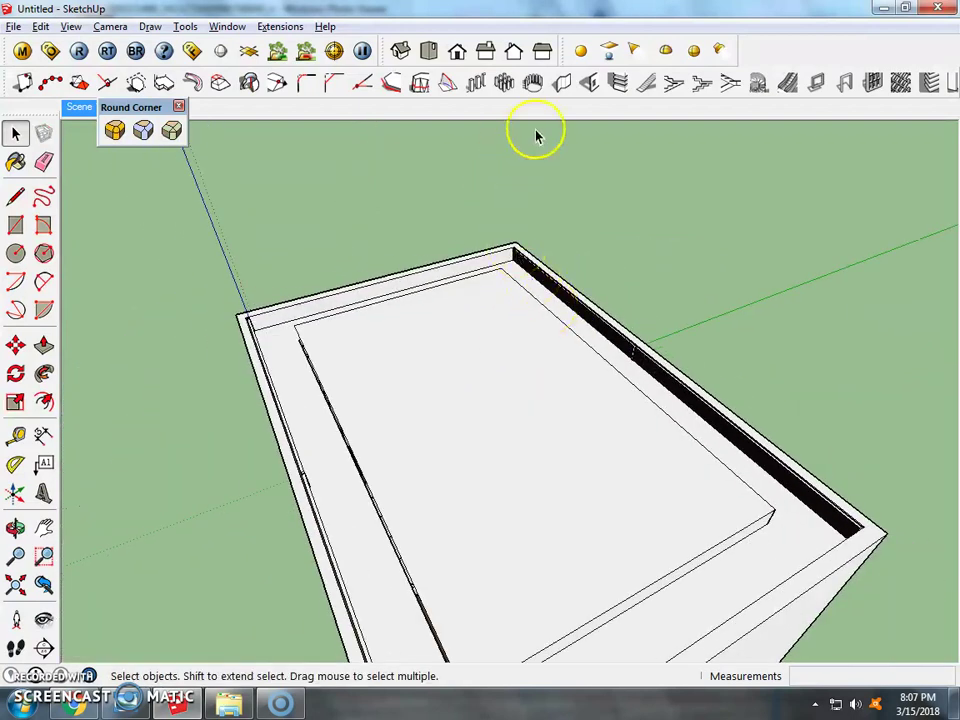
Draw a V-Ray rectangle light beside the left wall
click(611, 51)
scroll(296, 403, up, 2)
scroll(289, 407, up, 1)
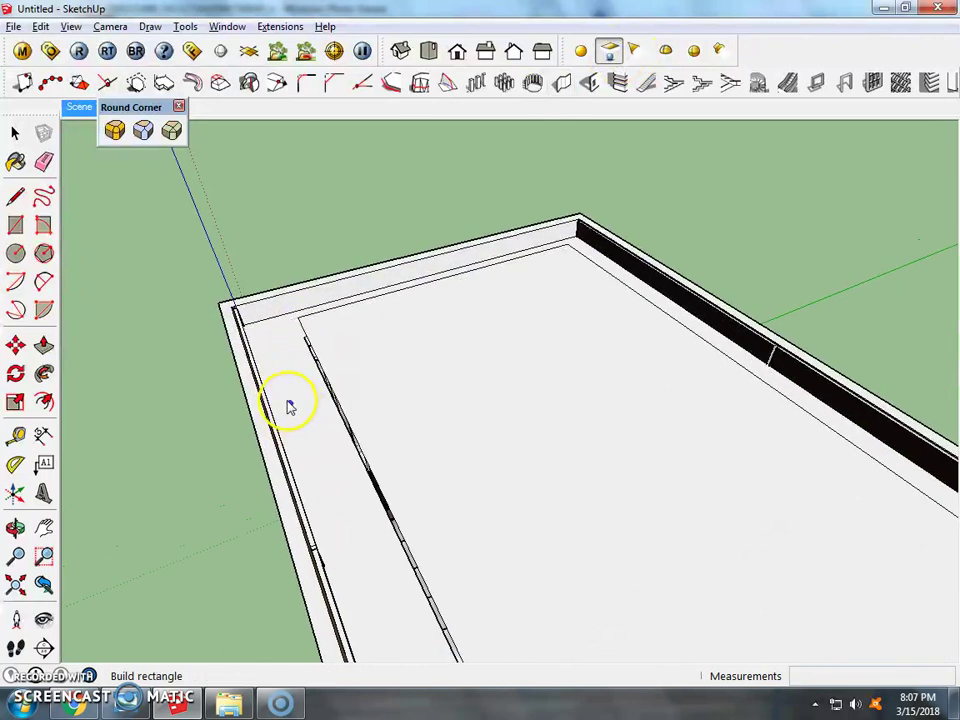
click(271, 377)
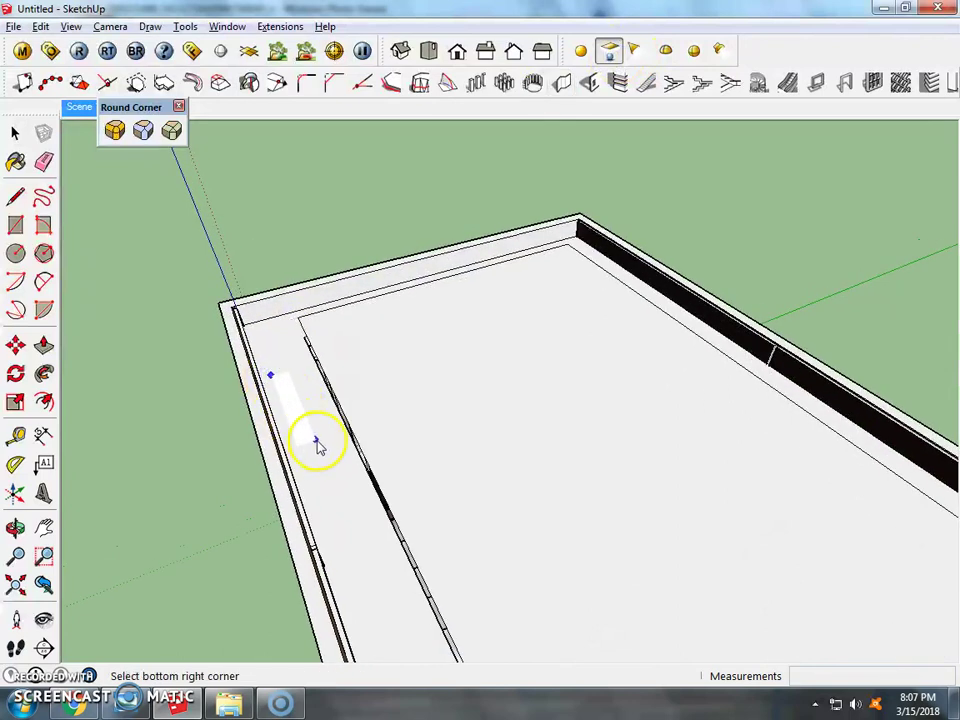
click(317, 439)
scroll(312, 447, up, 1)
Set the light to invisible, double-sided, ignoring light normals, at intensity 2.0
right_click(311, 447)
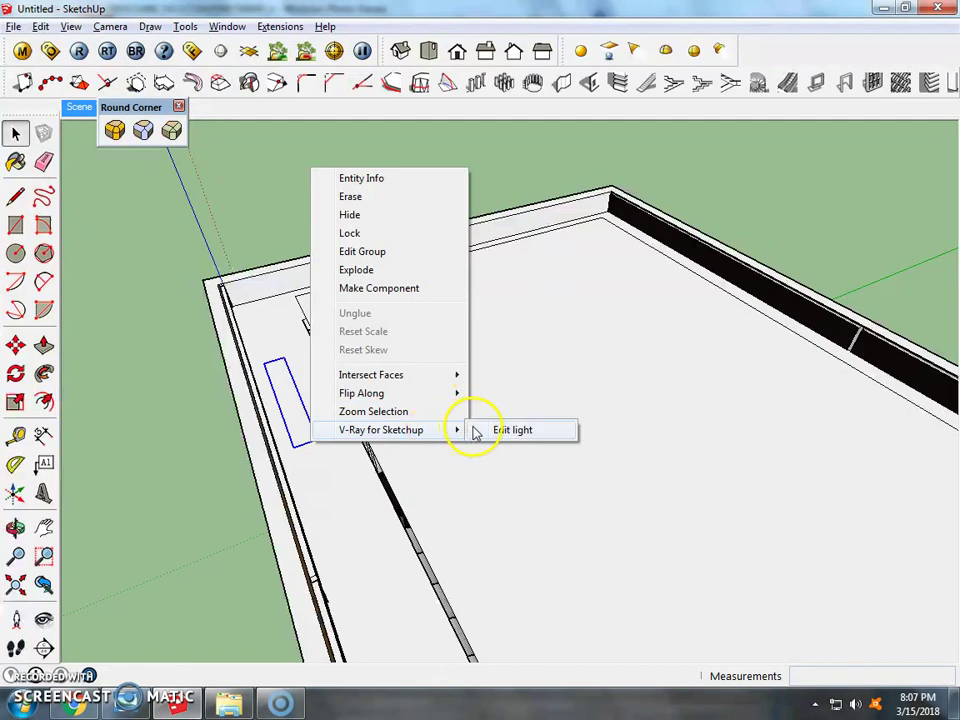
click(476, 430)
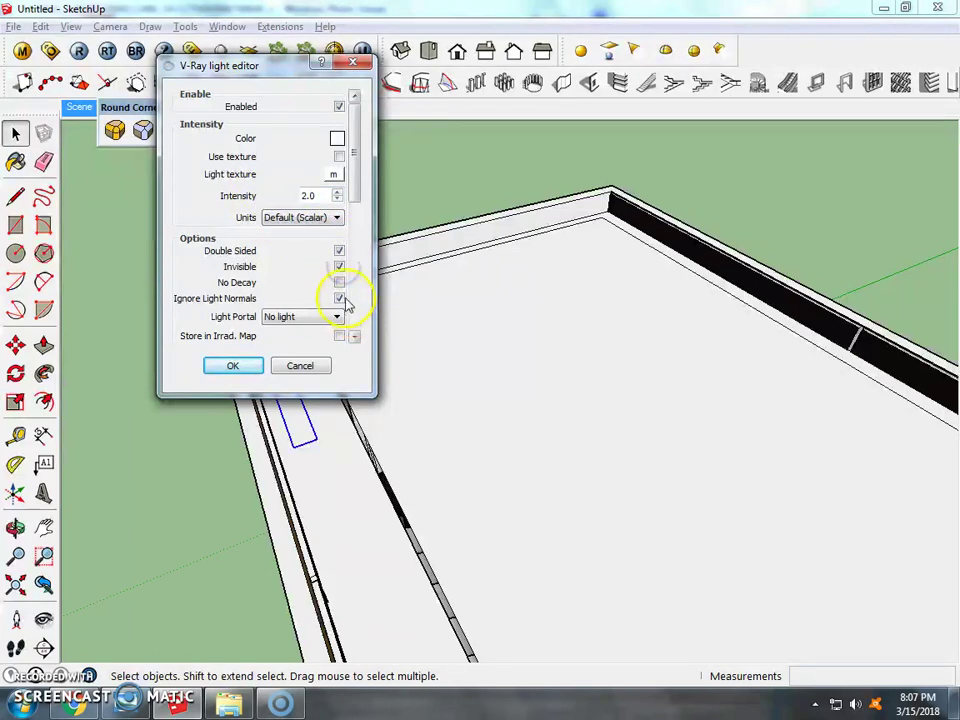
click(255, 368)
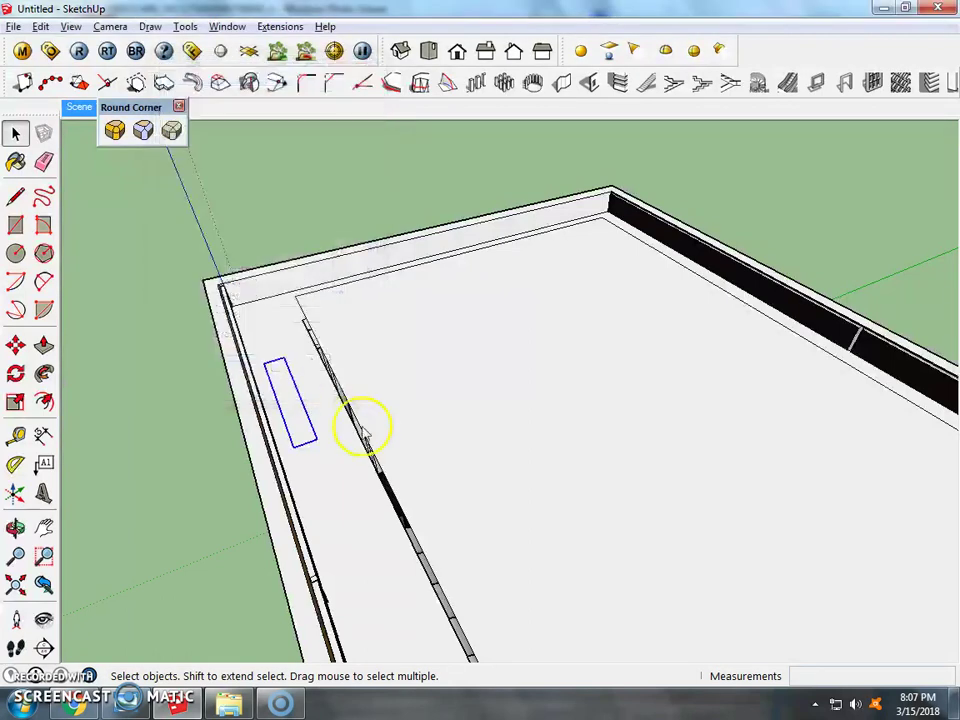
right_click(297, 400)
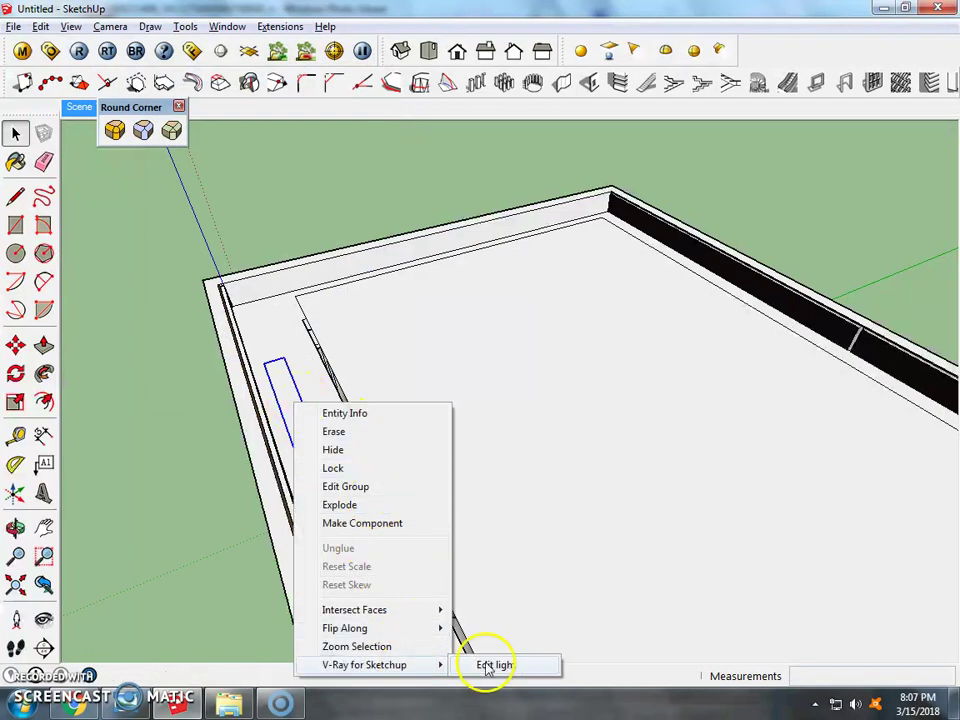
click(490, 665)
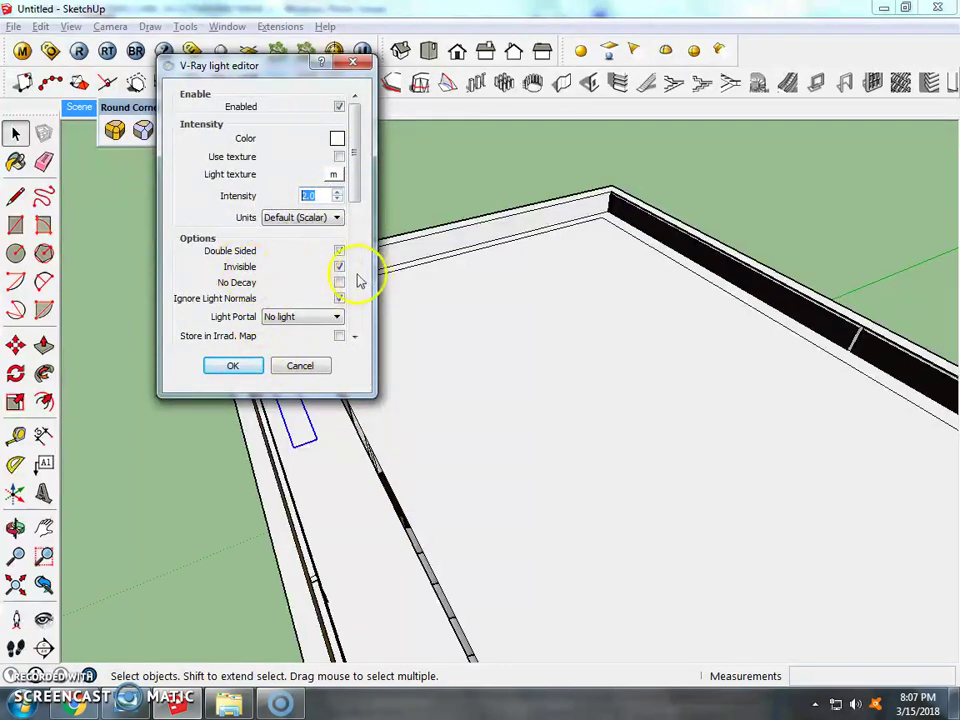
click(233, 366)
scroll(315, 445, up, 1)
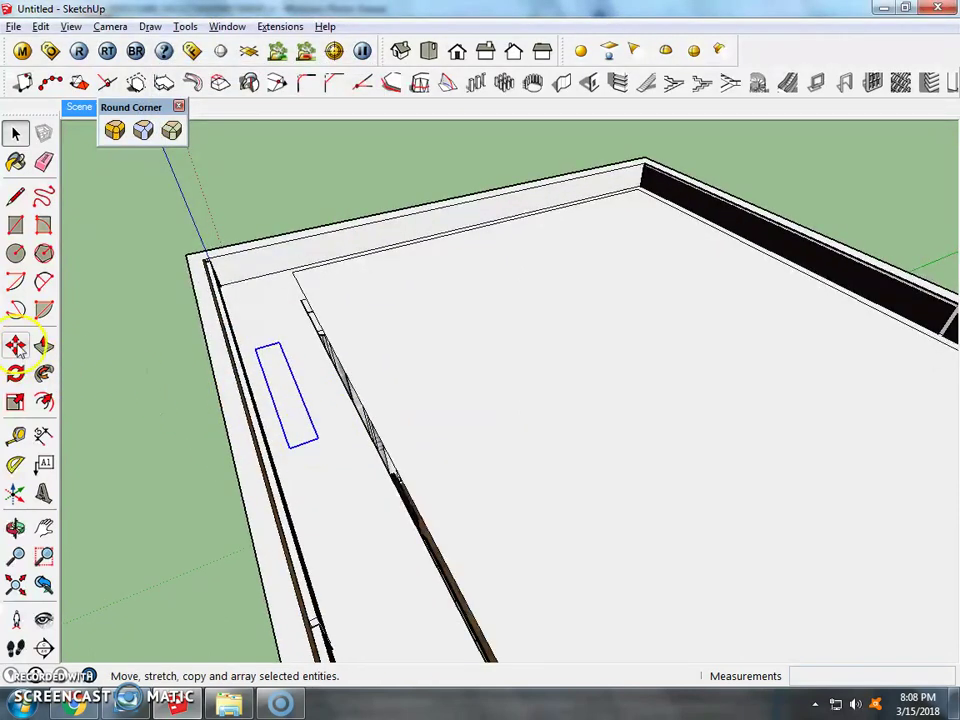
Move the light rectangle nearer the far wall
click(15, 345)
click(315, 433)
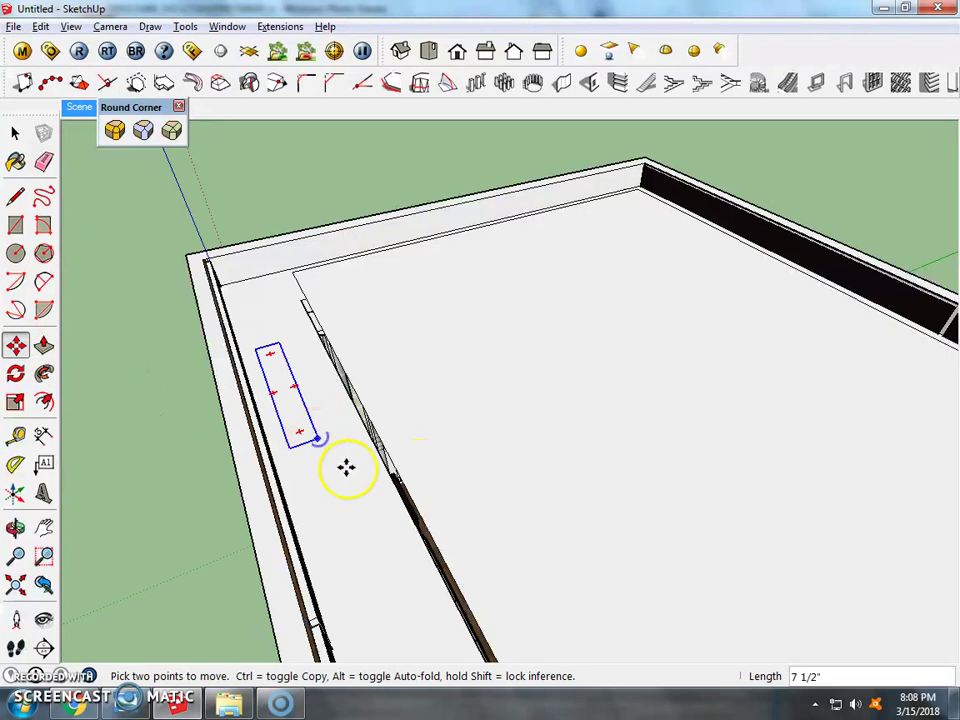
key(ctrl)
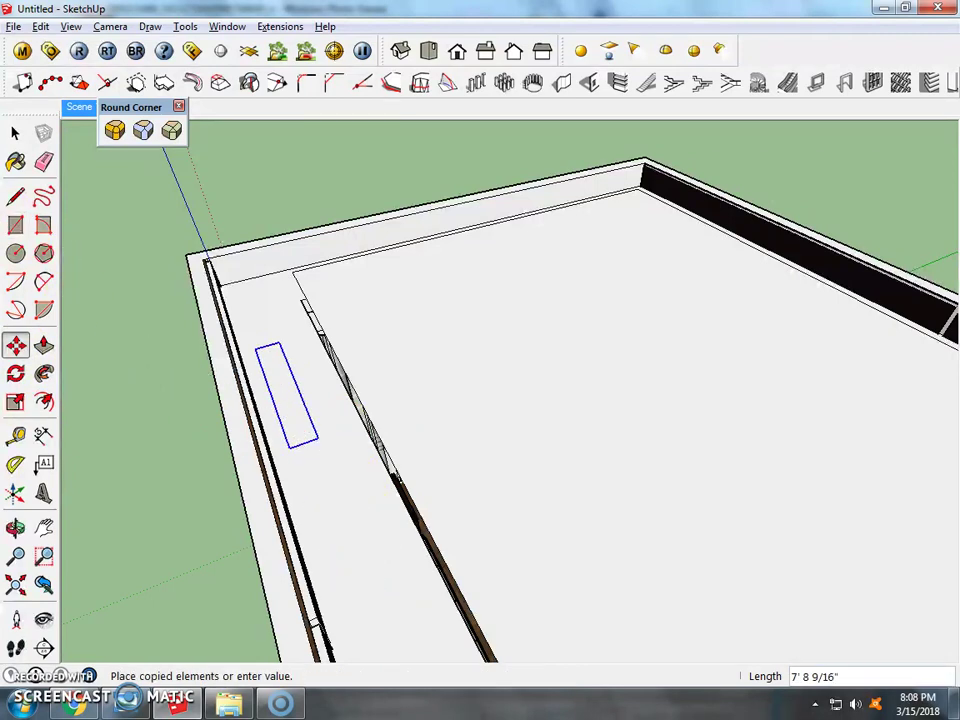
click(15, 133)
scroll(332, 440, up, 2)
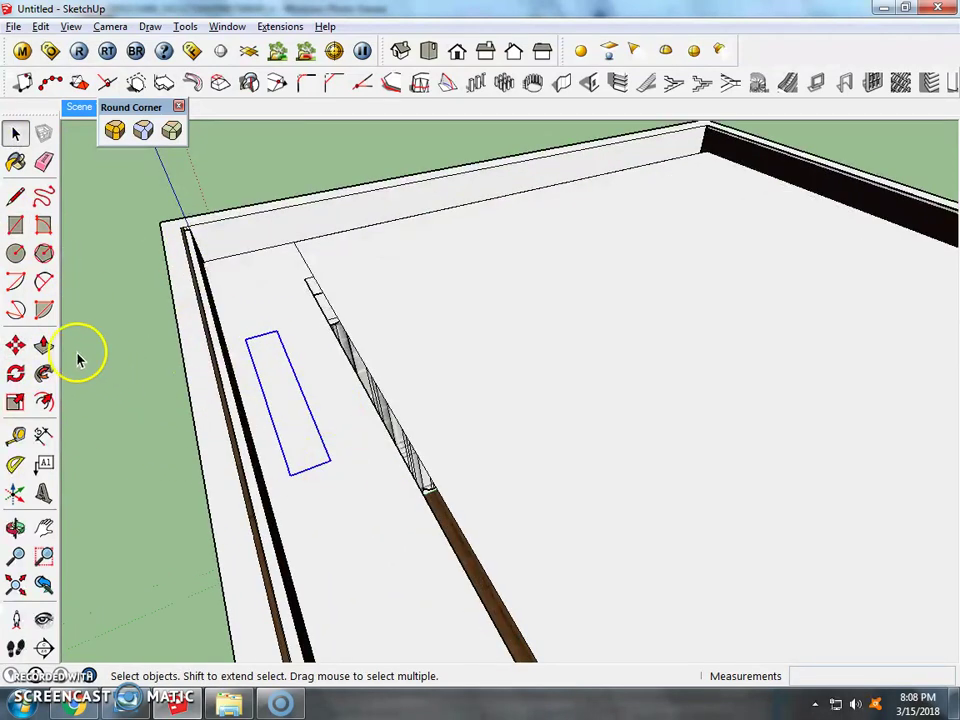
click(15, 345)
click(330, 456)
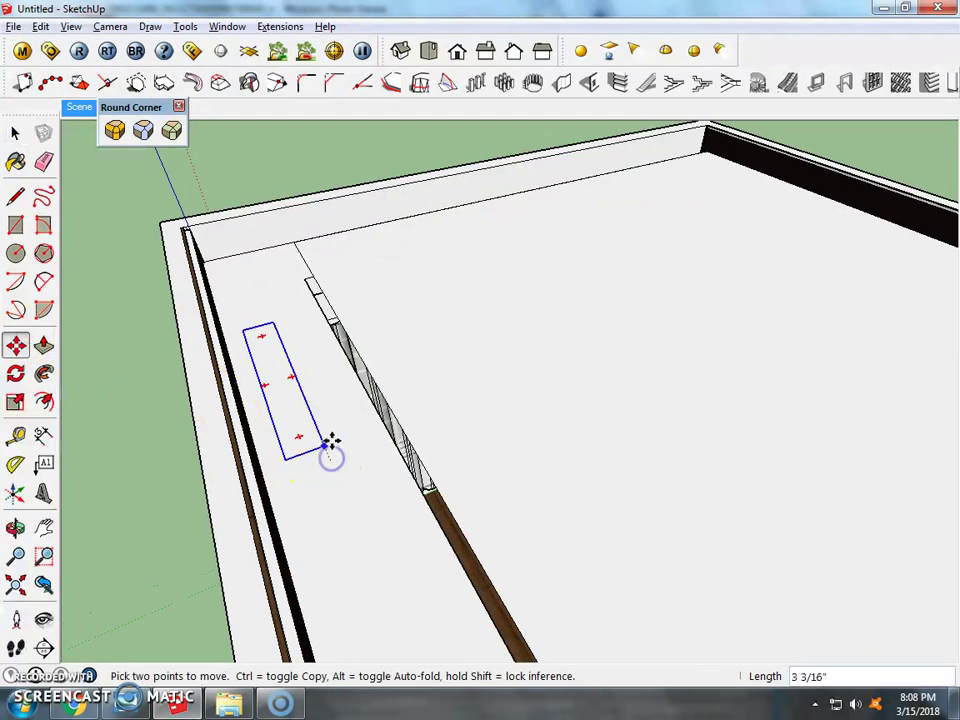
middle_drag(321, 396, 317, 299)
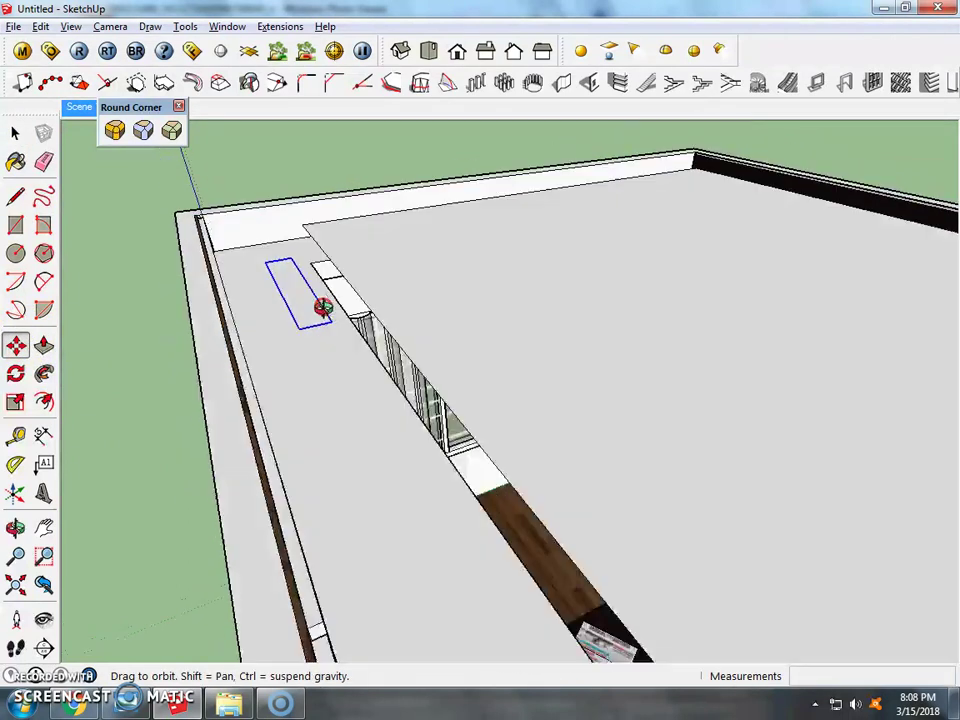
click(15, 132)
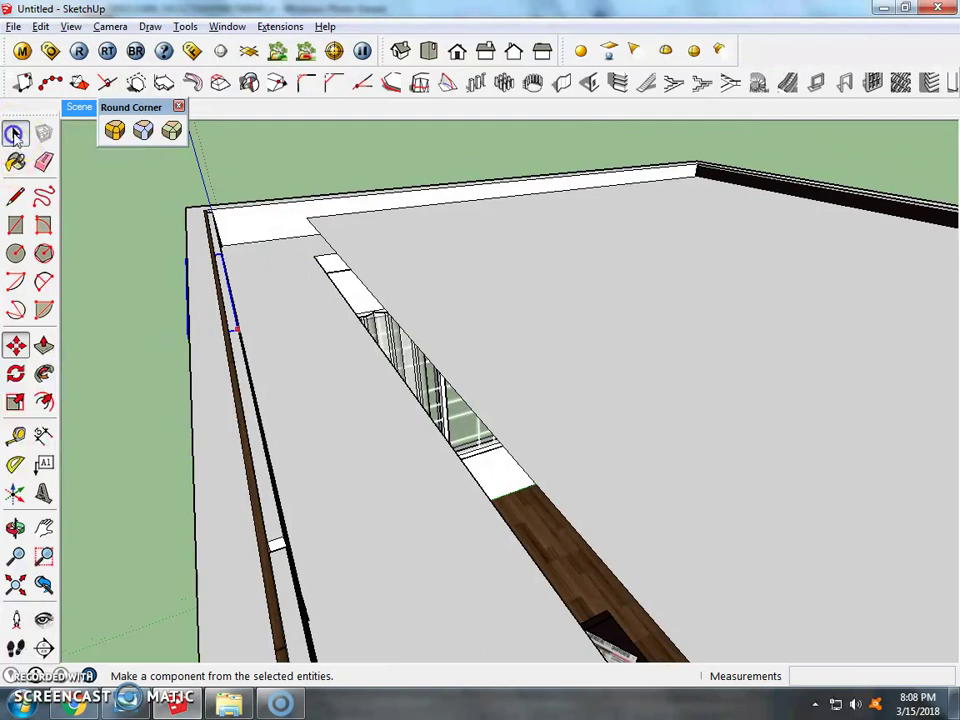
click(366, 423)
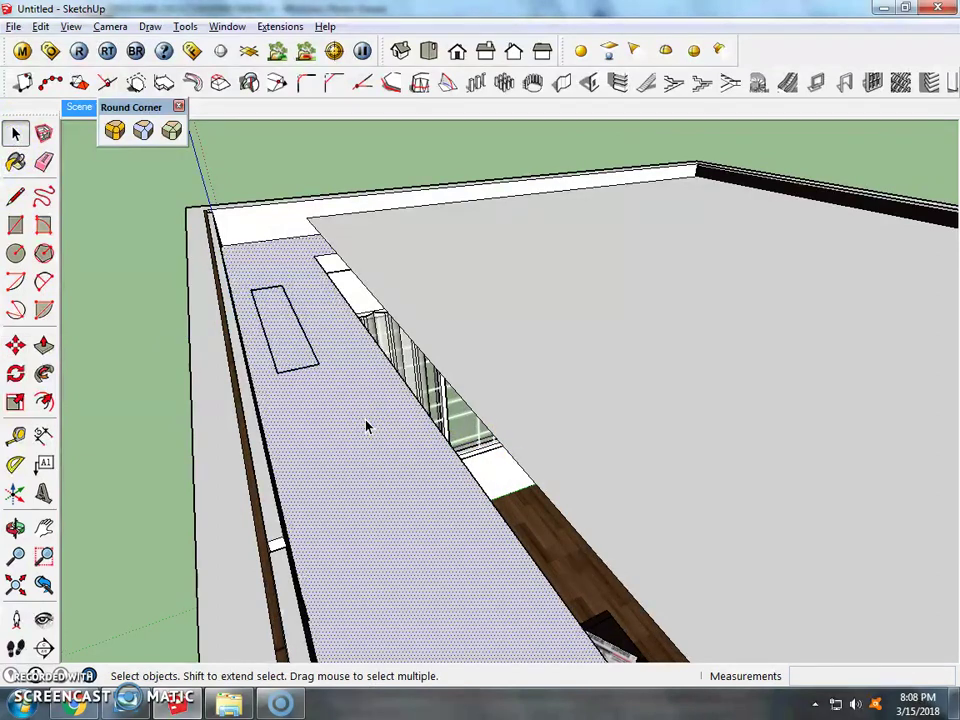
key(ctrl+z)
Copy the light rectangle further along the wall to form a row
click(314, 375)
click(309, 367)
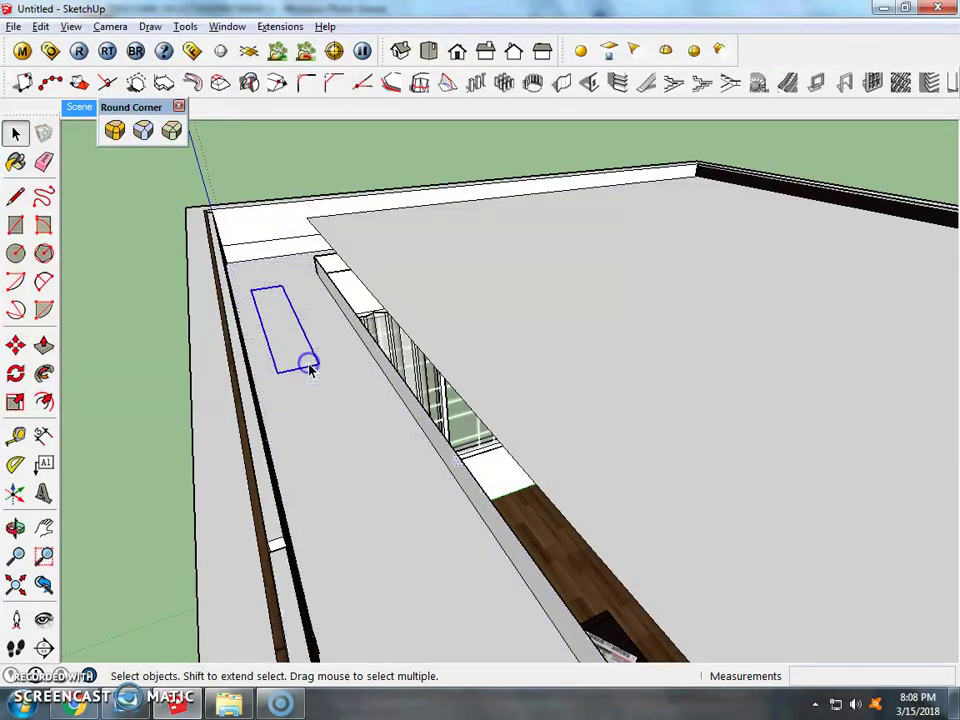
mouse_move(312, 371)
middle_down()
mouse_move(497, 439)
mouse_move(604, 508)
middle_up()
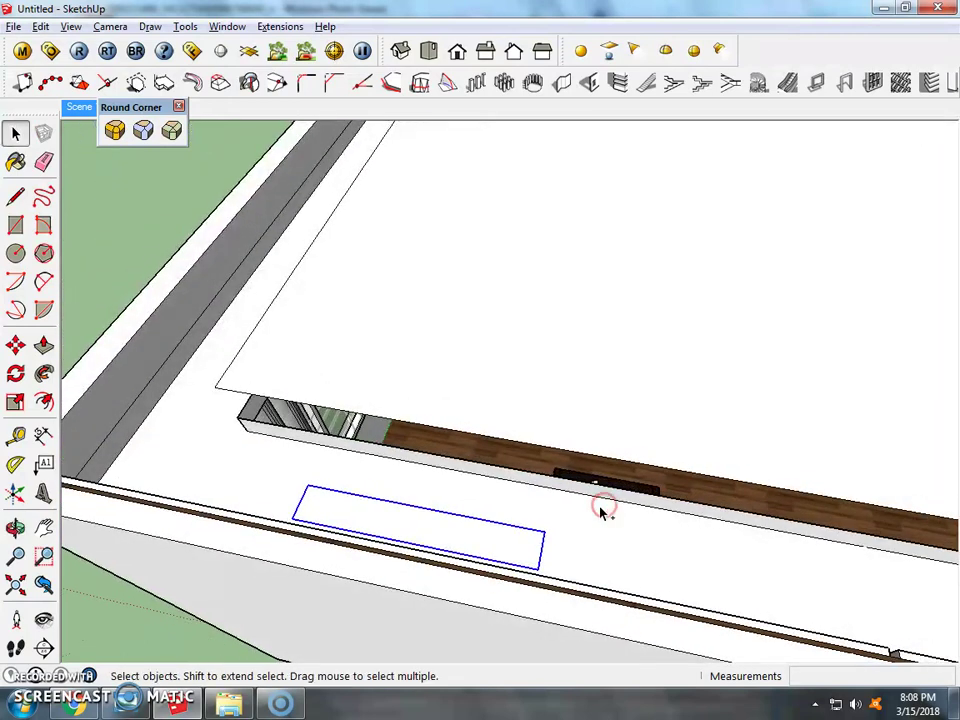
click(15, 345)
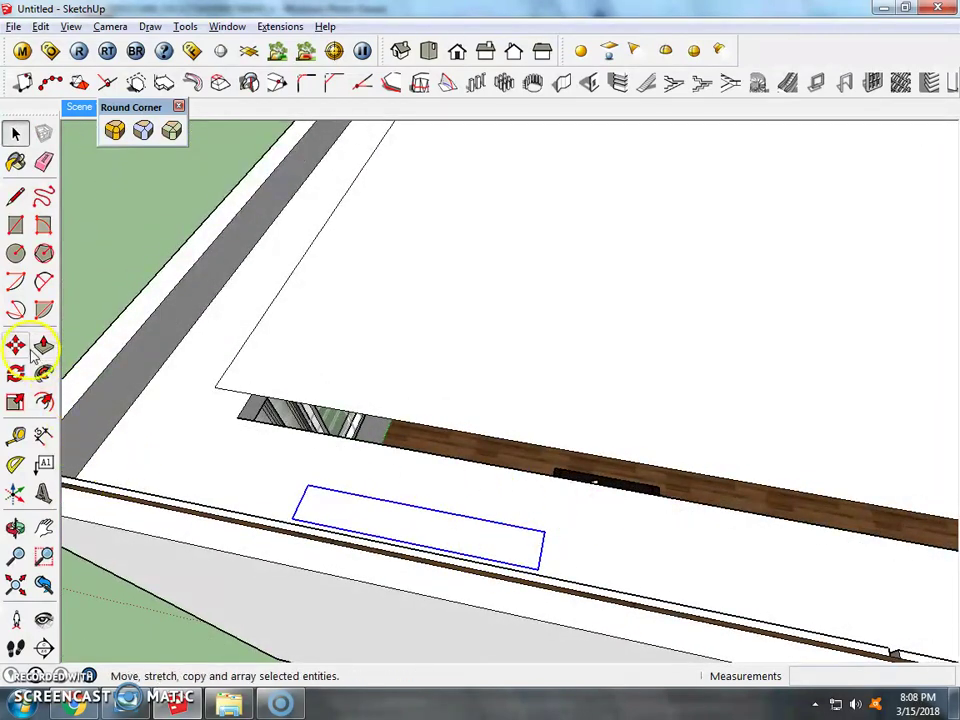
click(546, 534)
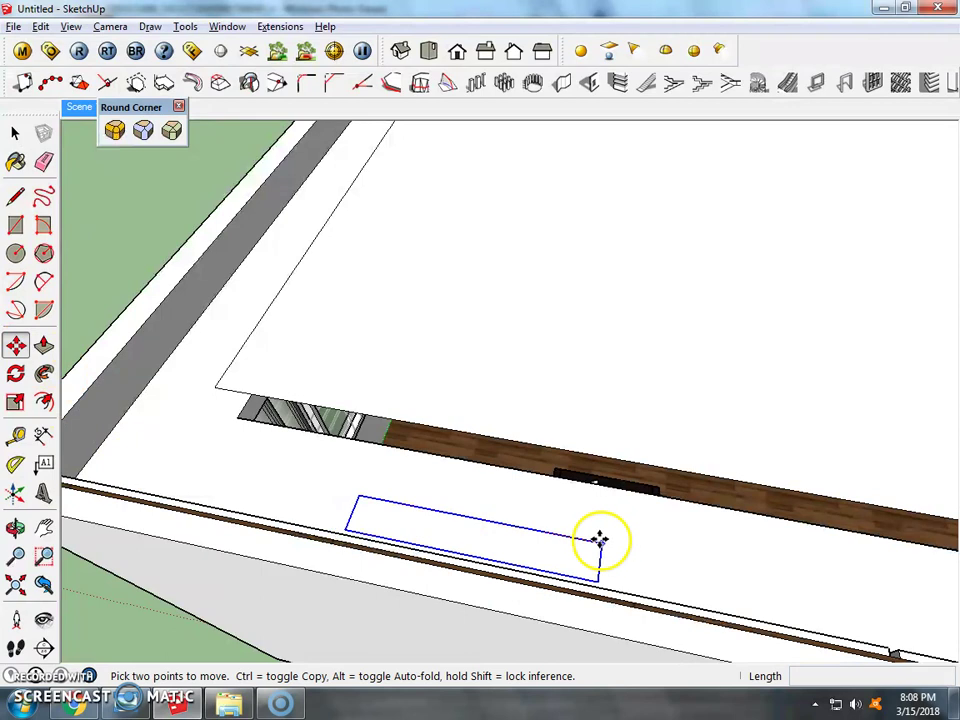
key(ctrl)
scroll(600, 546, down, 1)
scroll(290, 518, down, 2)
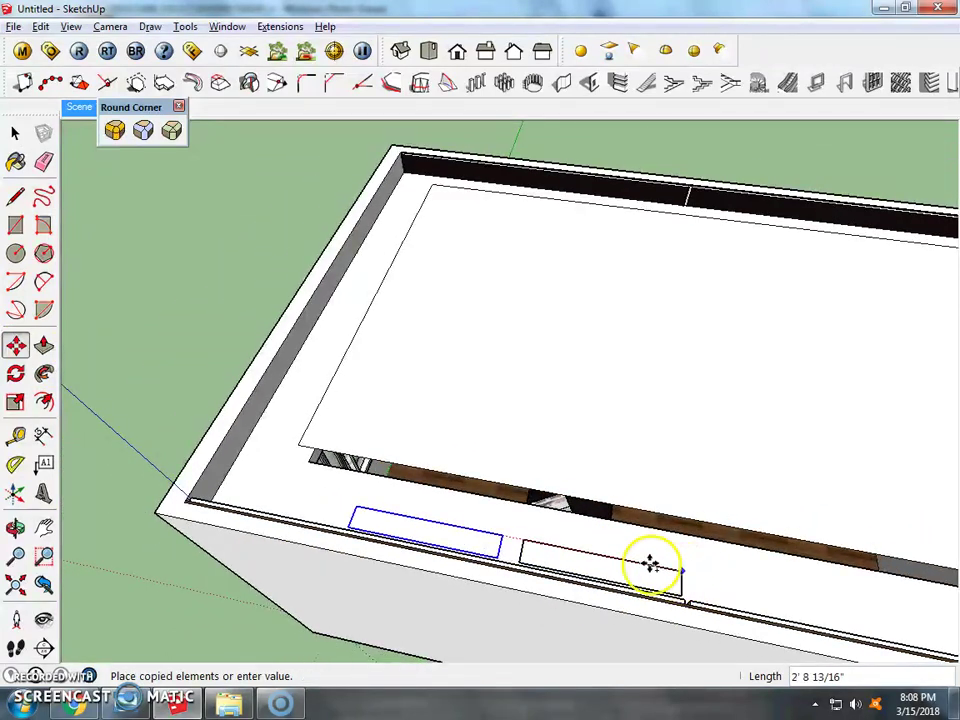
scroll(462, 518, up, 2)
scroll(490, 535, up, 1)
scroll(600, 560, down, 2)
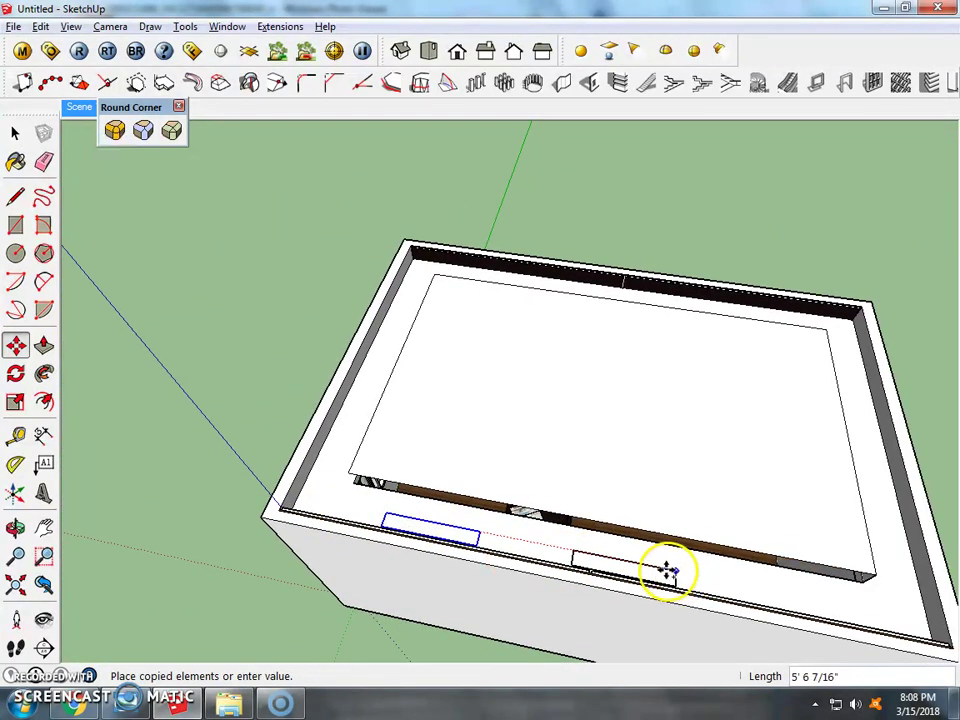
click(652, 570)
text(2)
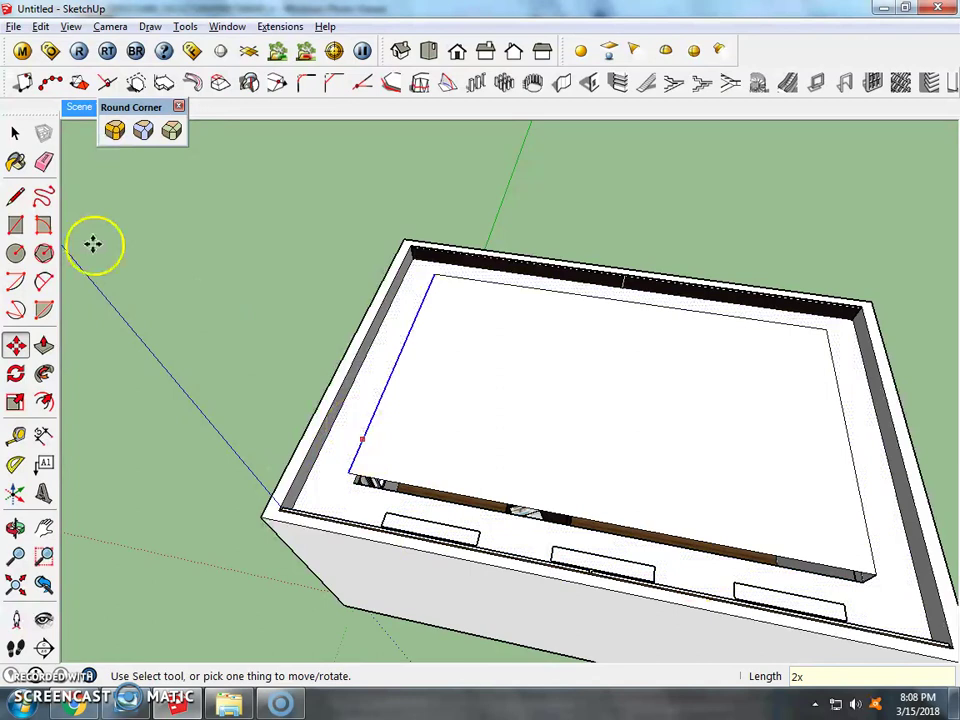
click(15, 133)
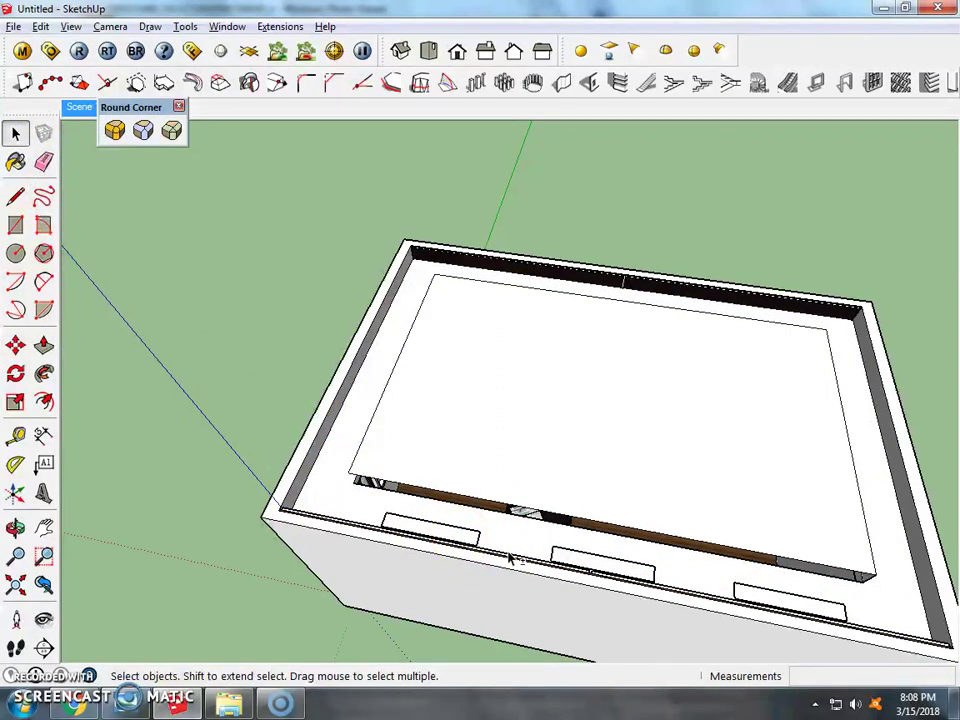
Copy the row of lights from the left edge to the opposite wall
click(782, 583)
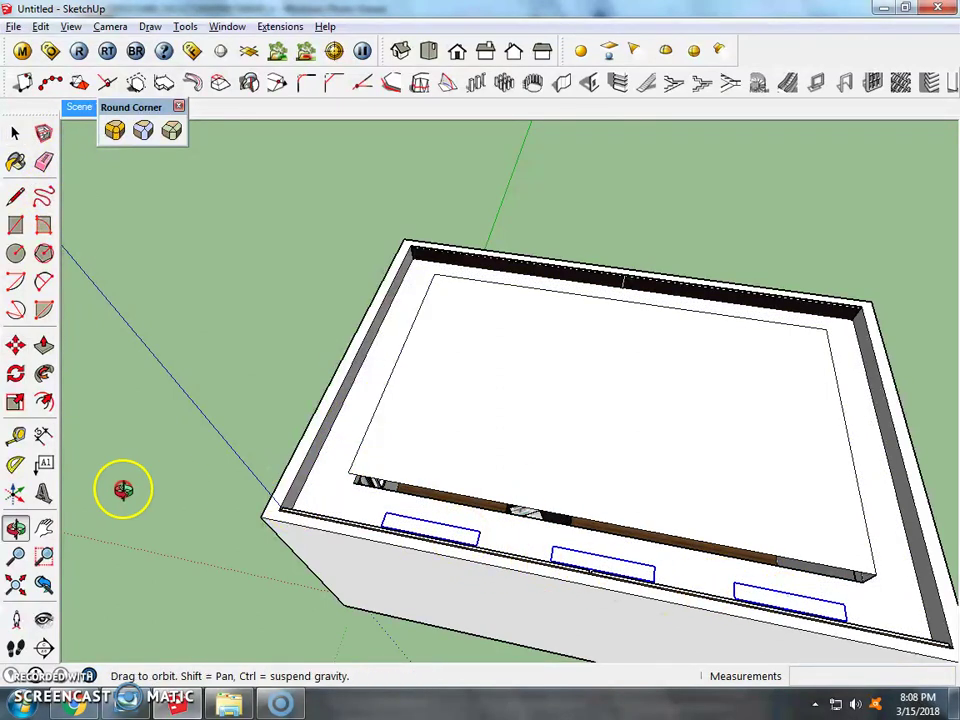
middle_drag(122, 491, 35, 480)
click(15, 345)
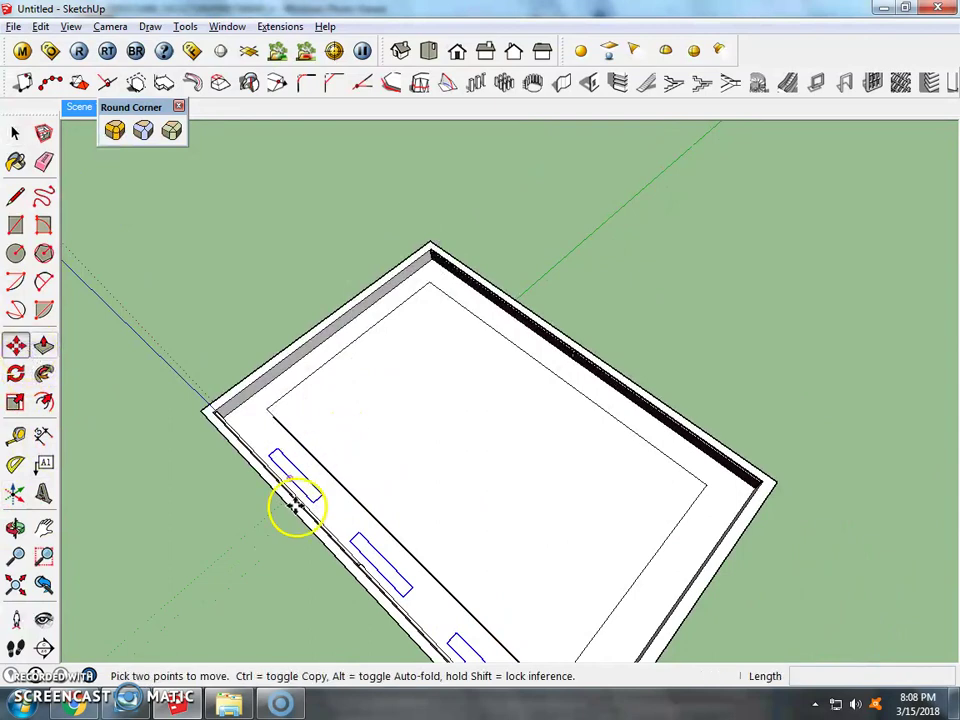
click(324, 497)
key(ctrl)
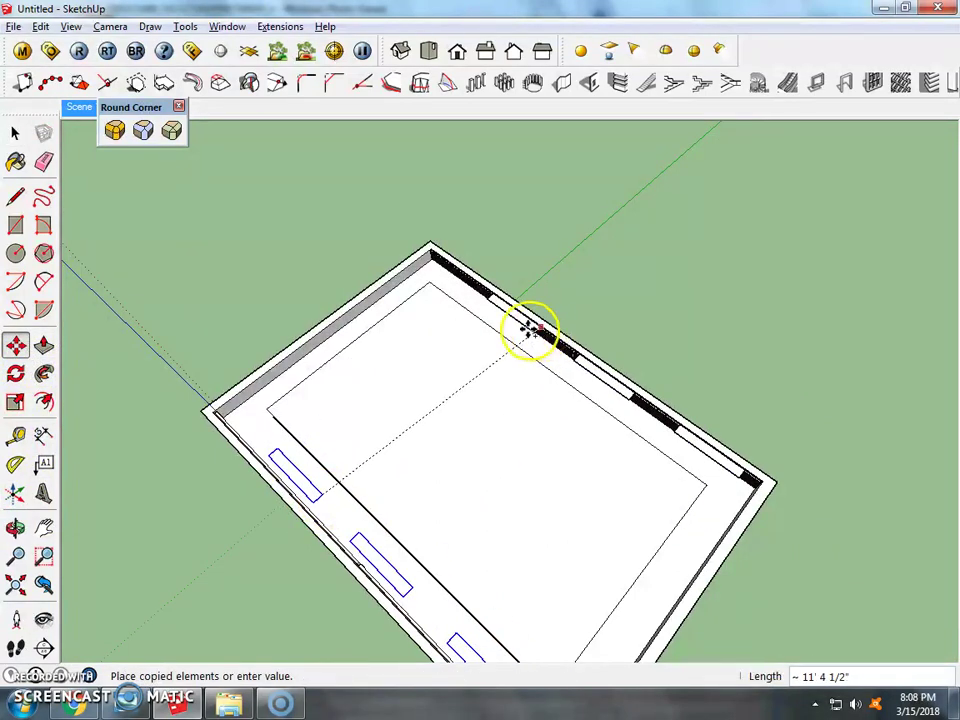
click(515, 335)
click(15, 133)
Rotate the two selected light fixtures 90 degrees about the top ceiling edge
click(548, 370)
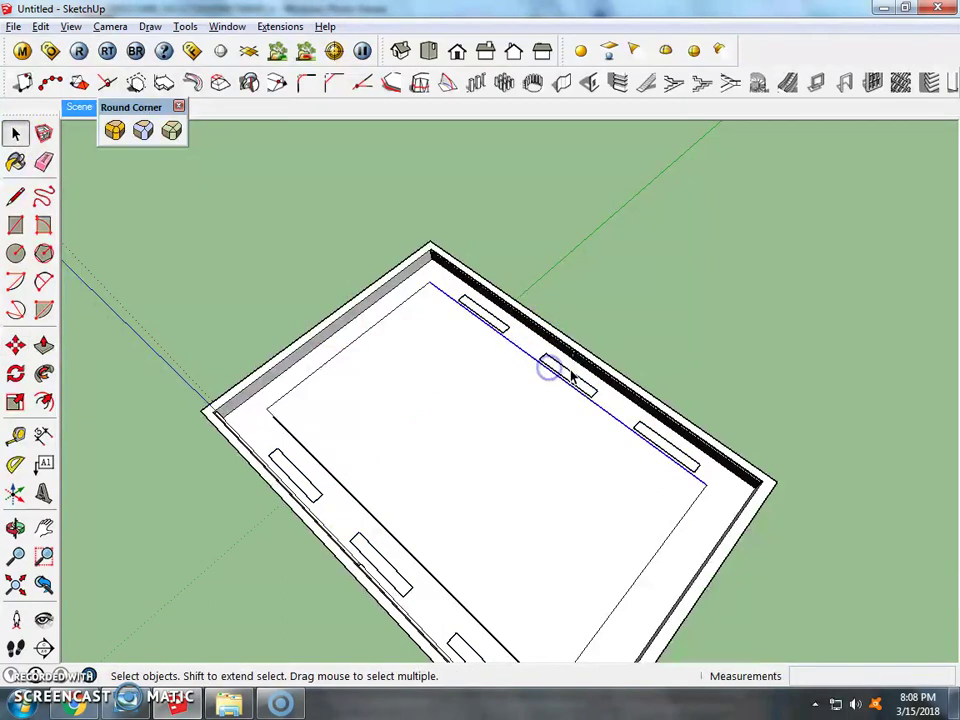
click(490, 327)
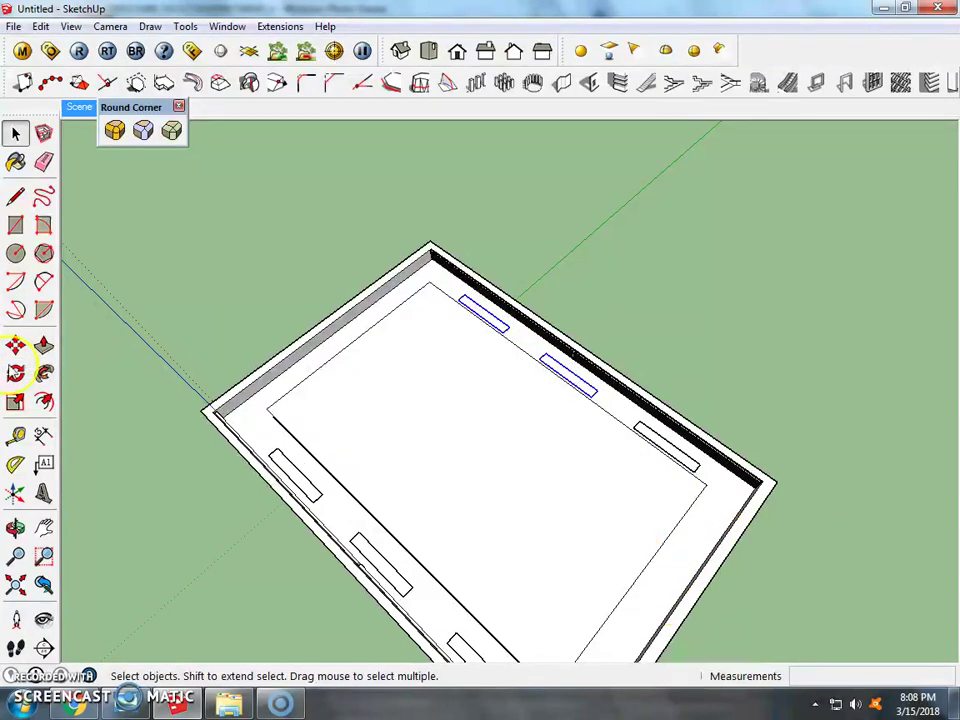
click(15, 373)
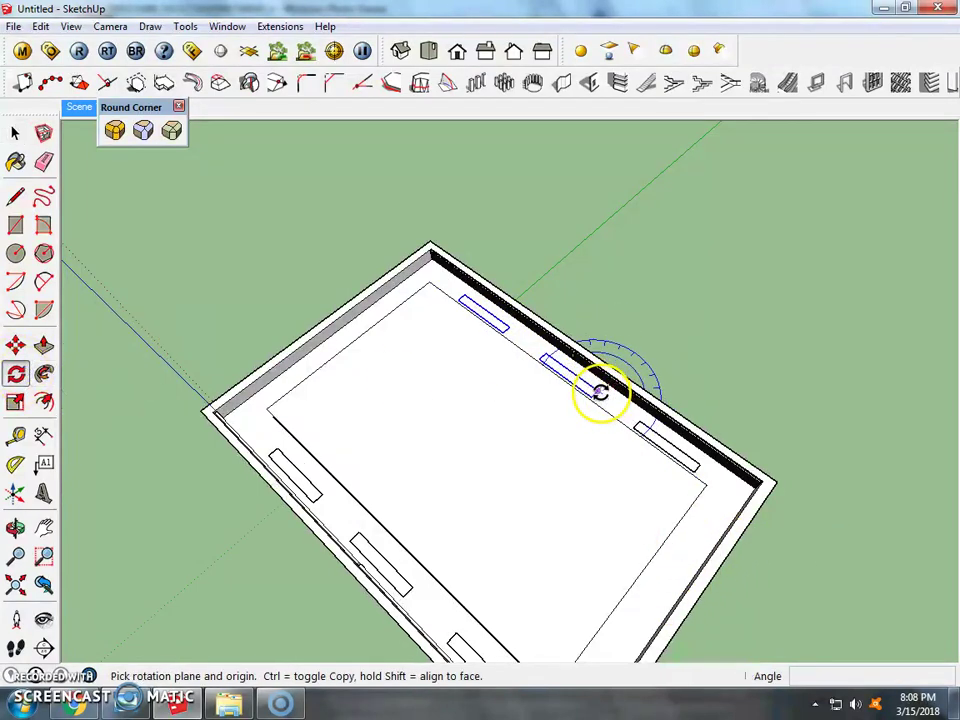
click(599, 392)
click(467, 295)
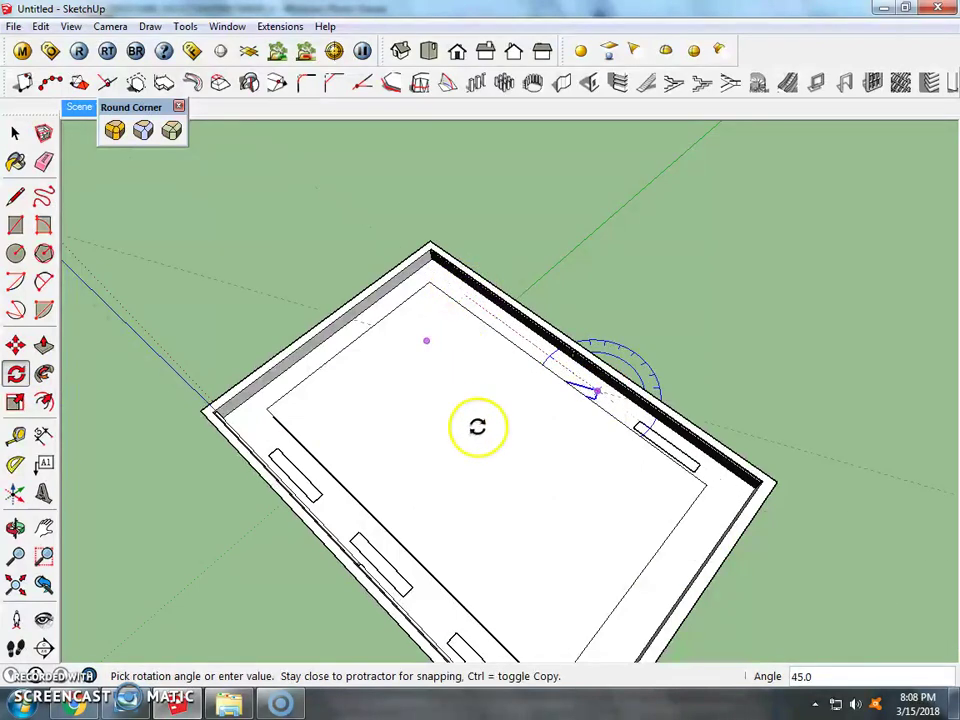
click(517, 477)
Move the rotated fixtures onto the left ceiling edge
click(15, 345)
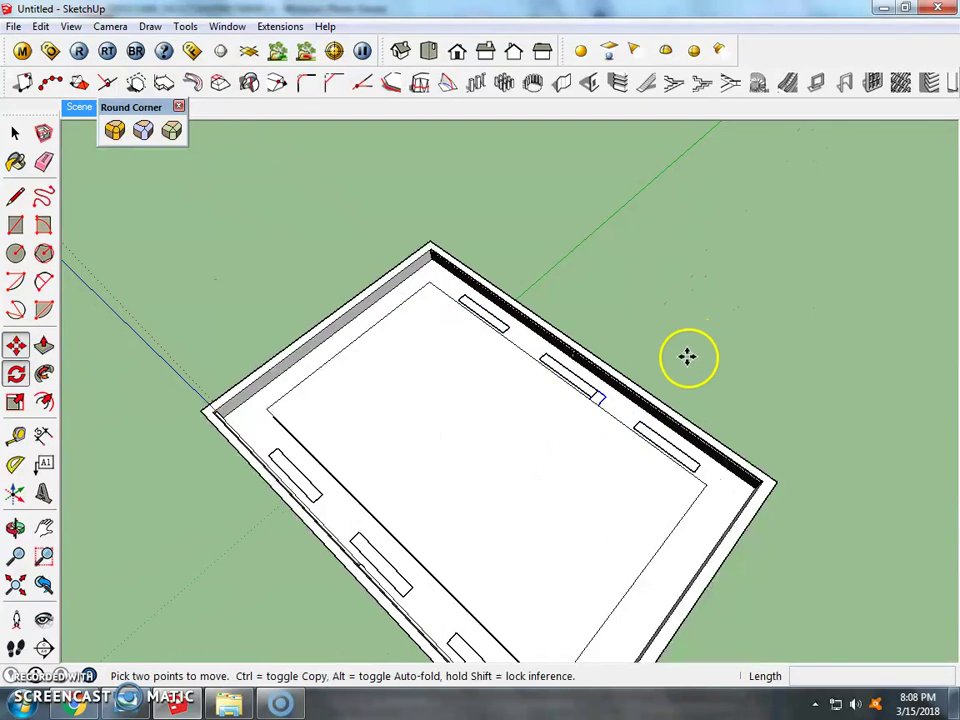
click(605, 395)
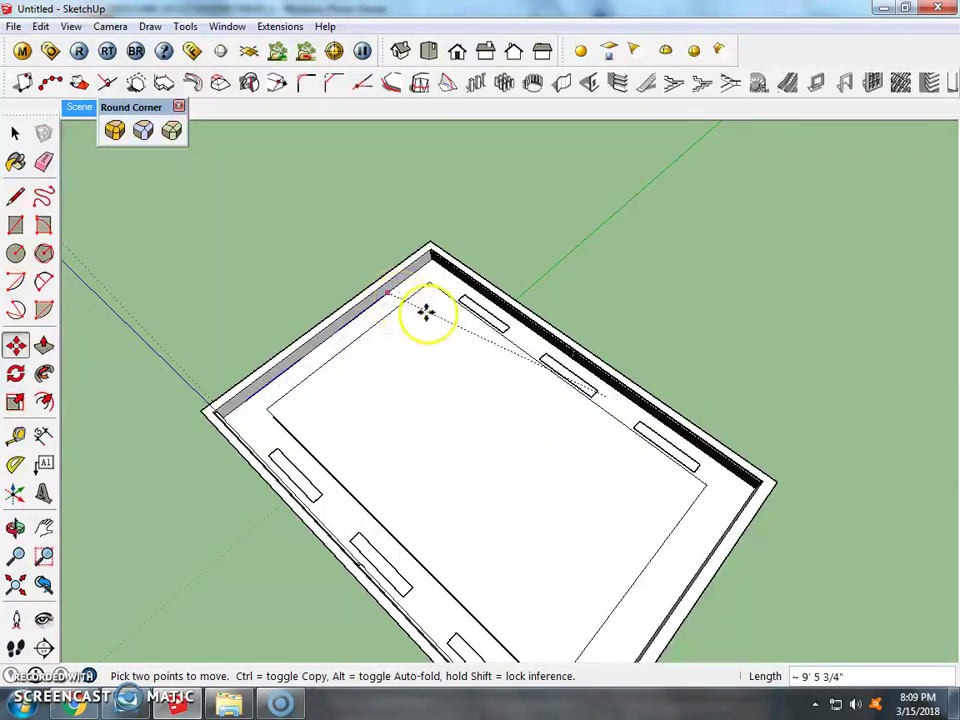
scroll(403, 299, up, 1)
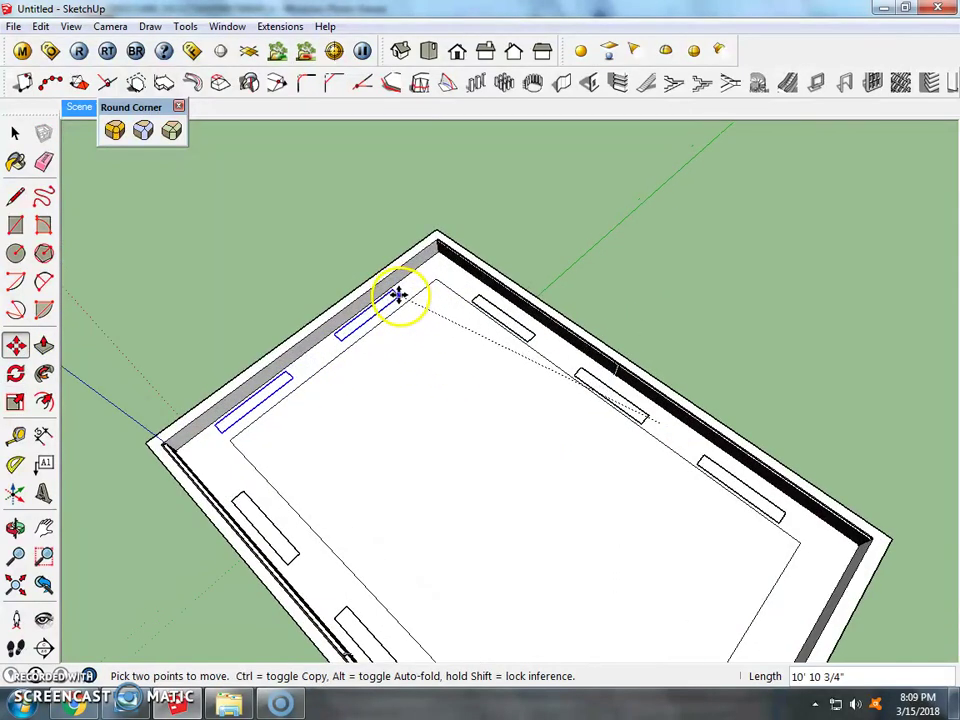
click(399, 297)
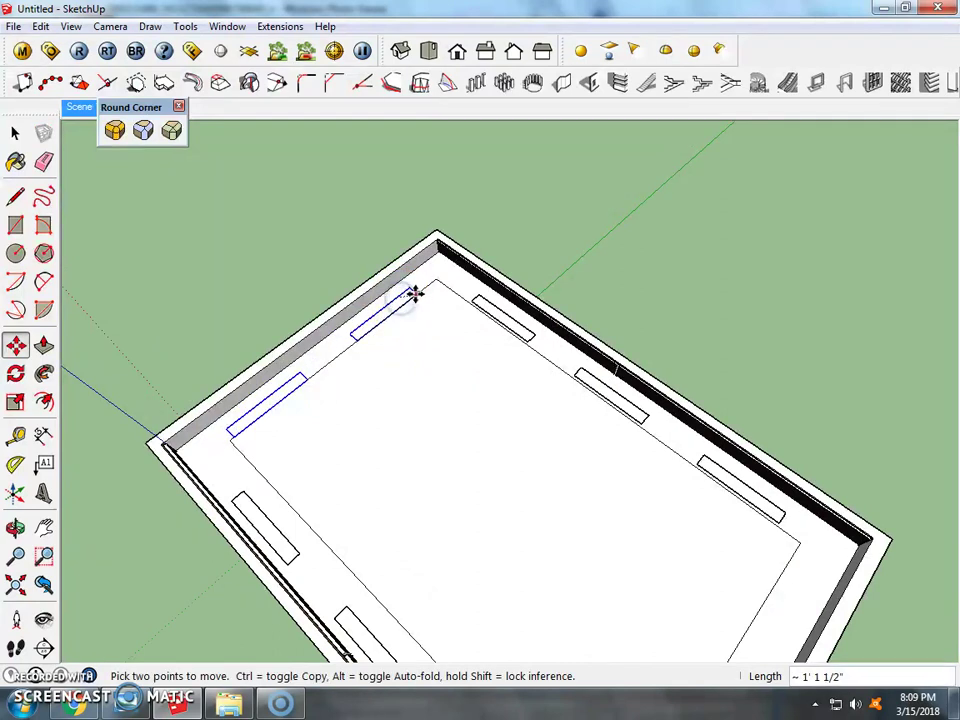
Copy the fixtures along the right ceiling edge
scroll(408, 290, up, 1)
scroll(409, 288, down, 1)
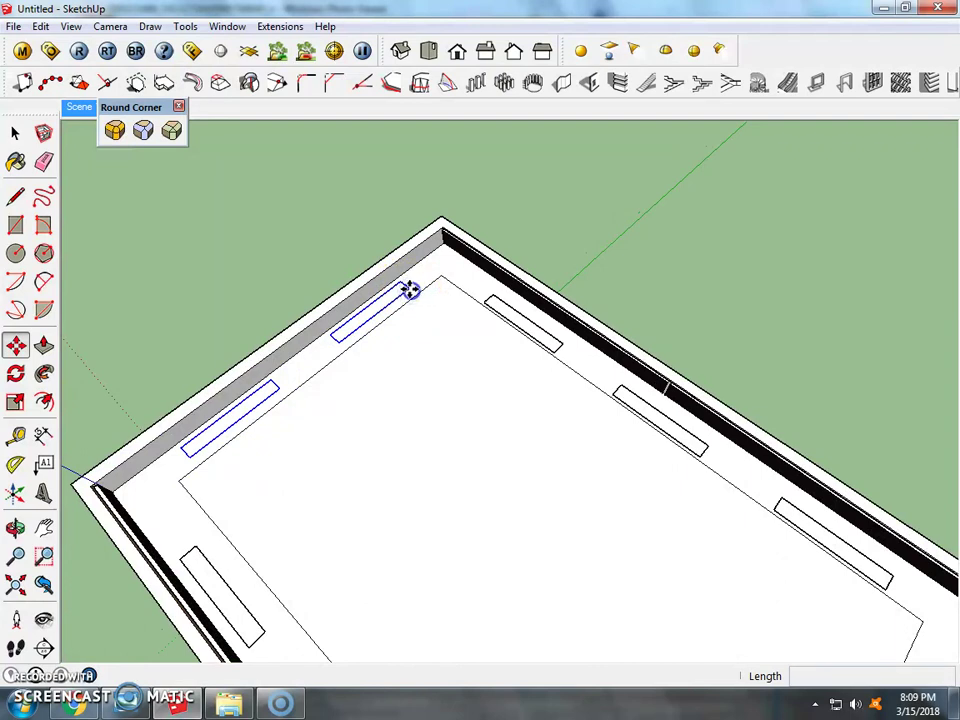
key(ctrl)
scroll(453, 371, up, 1)
scroll(453, 371, down, 2)
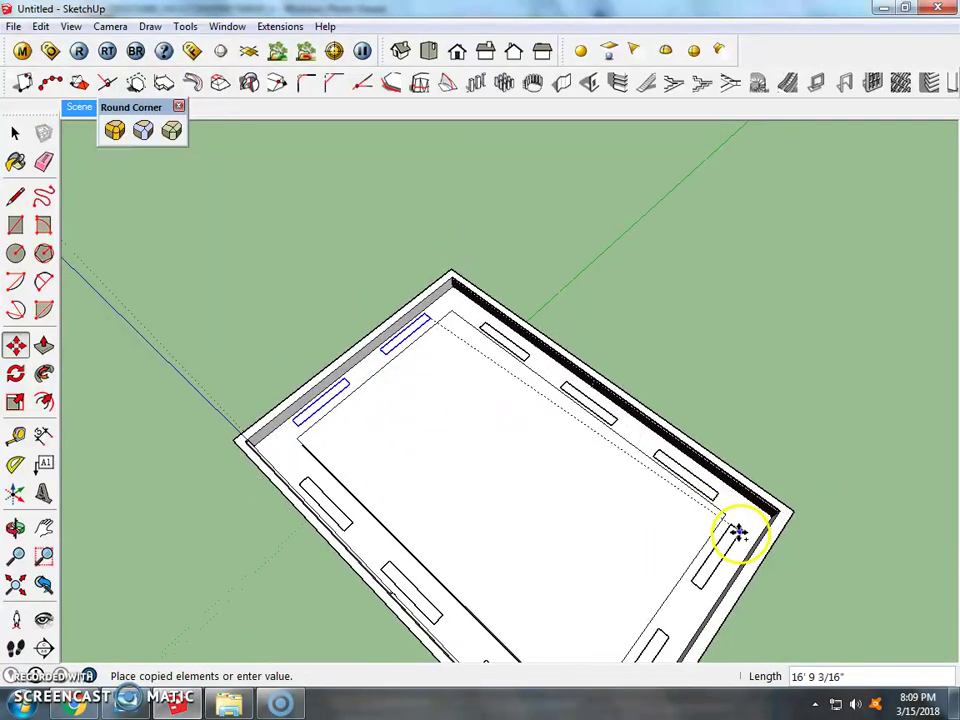
click(737, 543)
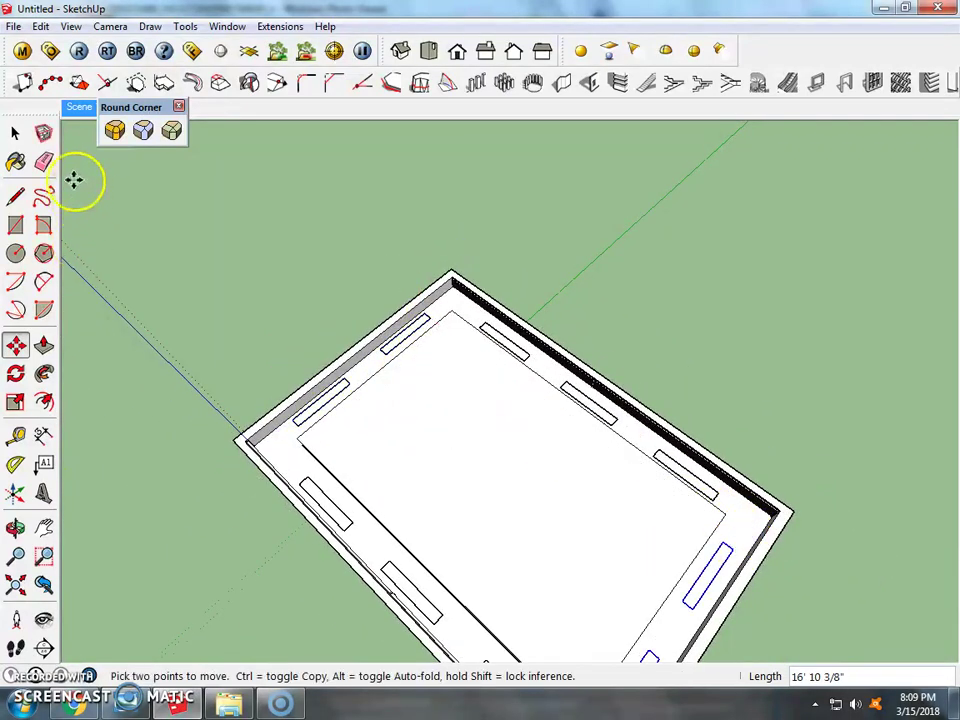
click(15, 133)
click(742, 527)
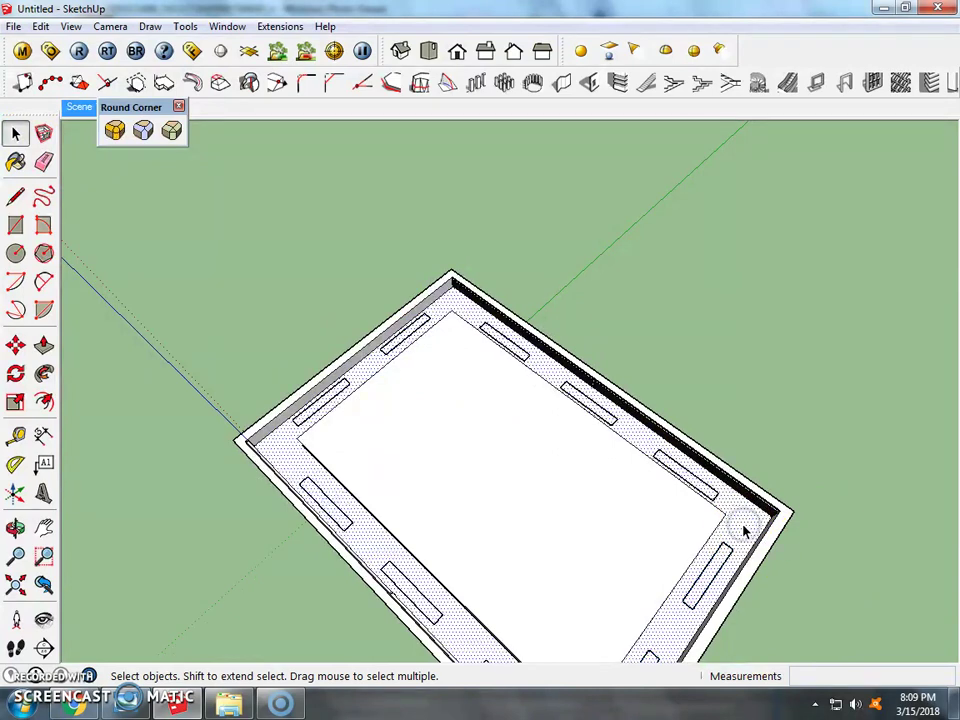
click(630, 485)
Build a V-Ray rectangle panel covering the TV screen
click(66, 157)
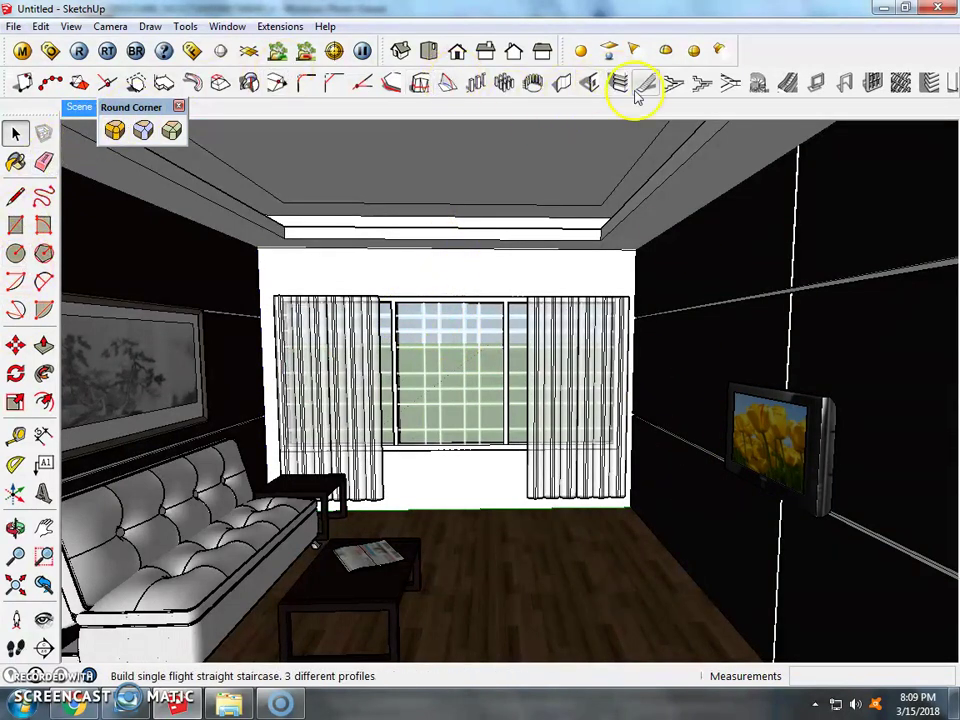
click(613, 53)
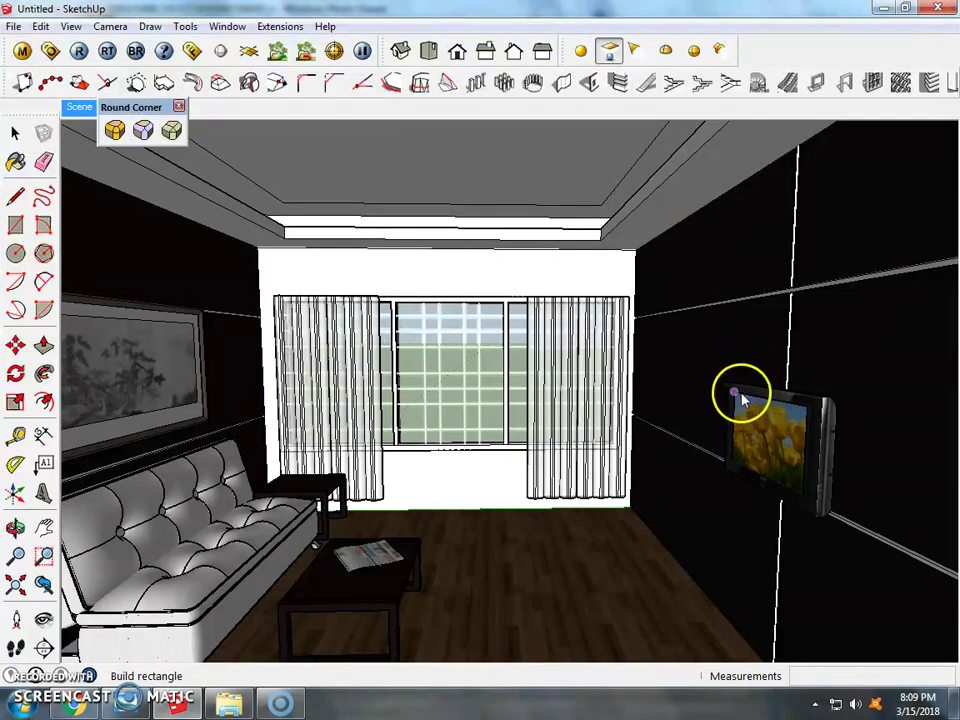
click(734, 397)
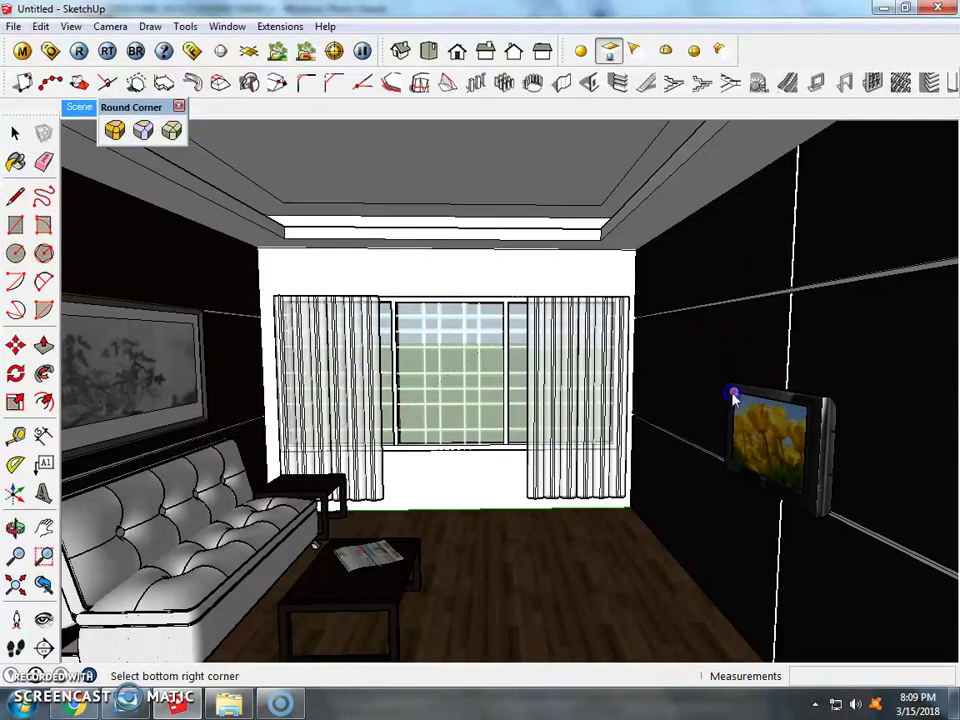
click(808, 499)
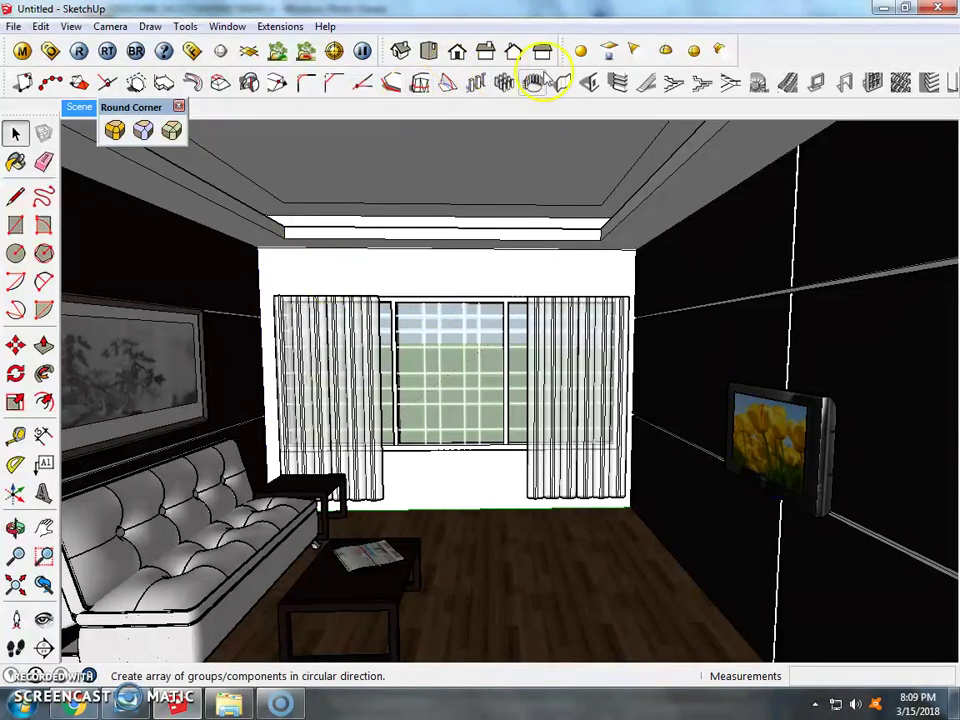
click(609, 49)
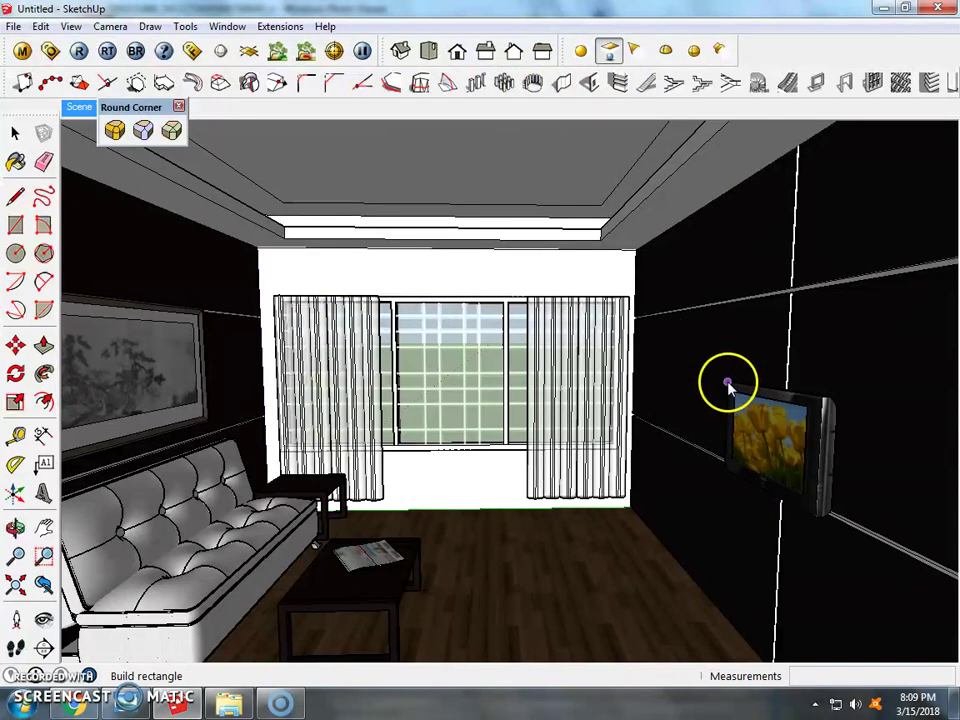
click(728, 385)
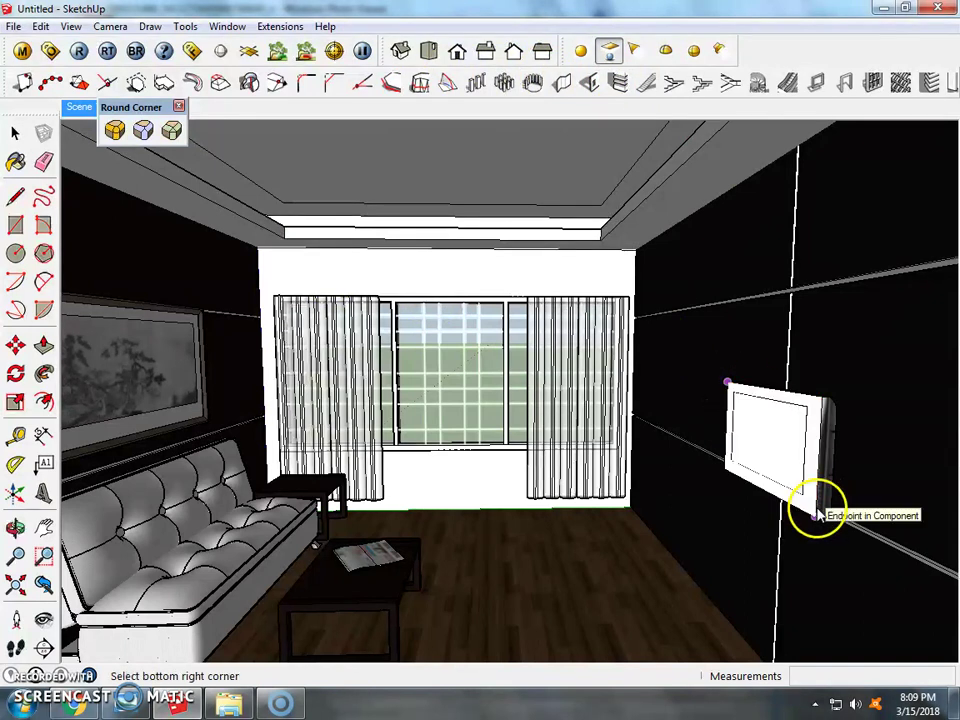
click(817, 511)
Move the TV panel 1" out in front of the screen
click(755, 438)
click(15, 344)
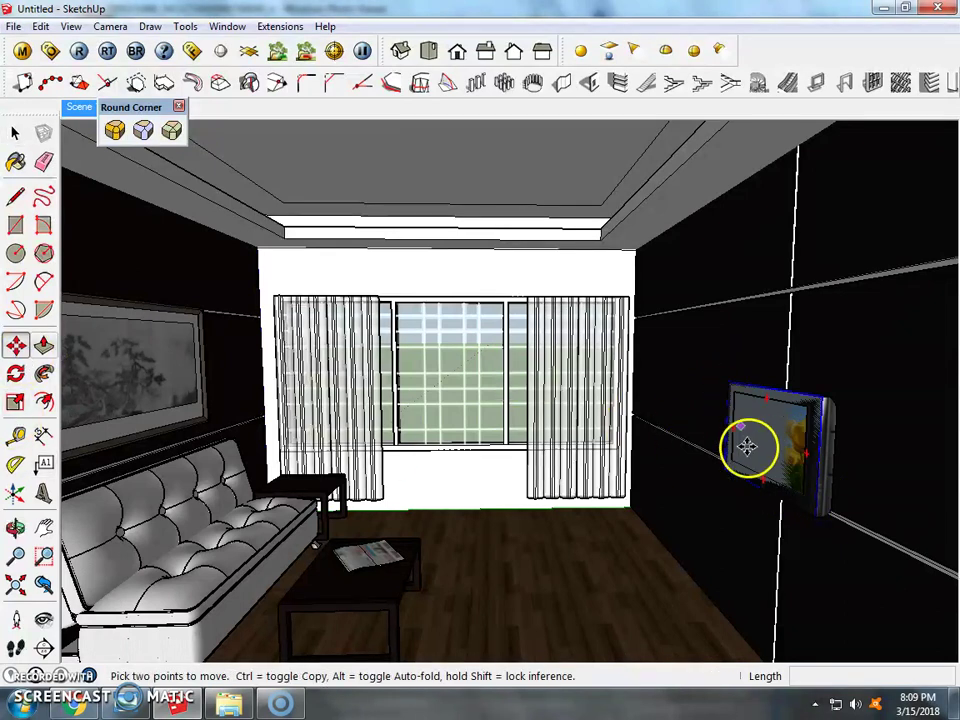
click(818, 518)
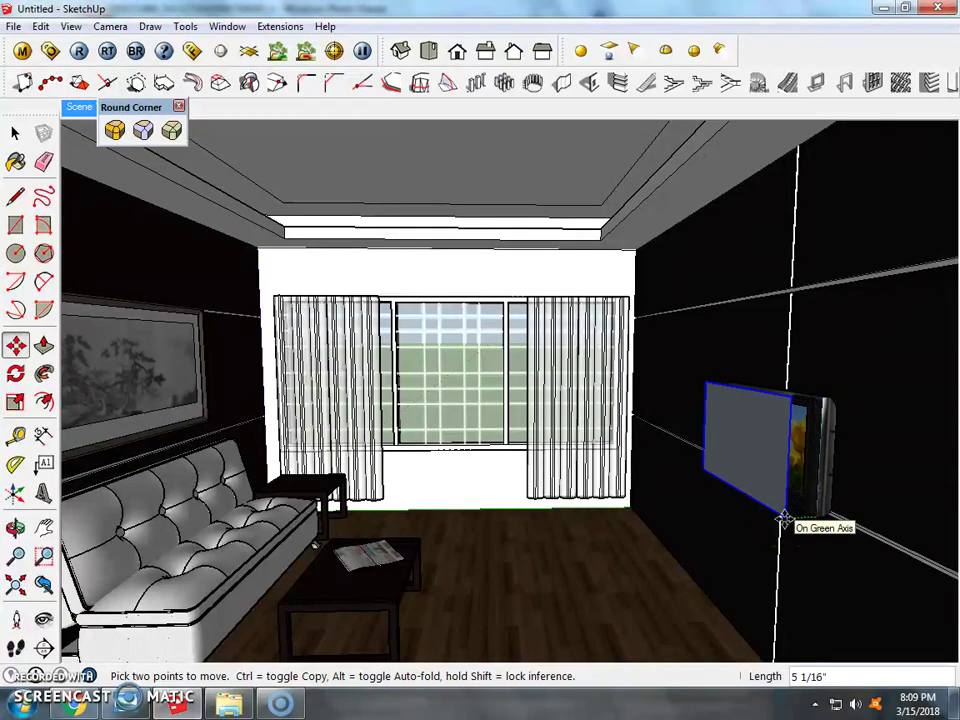
text(1)
click(825, 507)
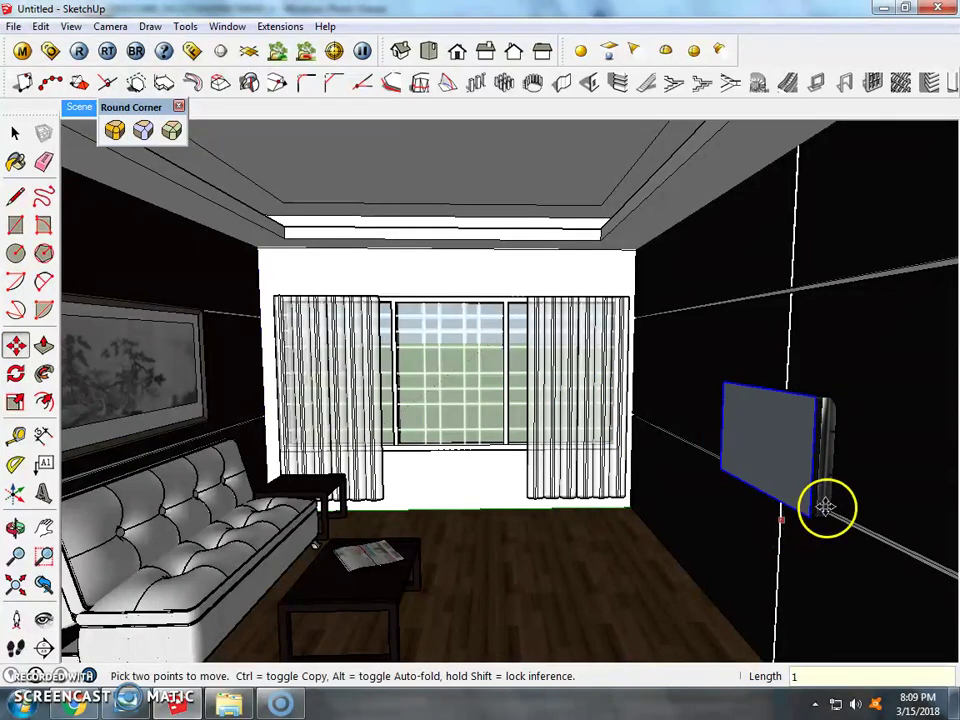
click(15, 131)
Check the TV panel light is at intensity 3, double-sided and invisible
right_click(708, 436)
click(741, 476)
right_click(741, 476)
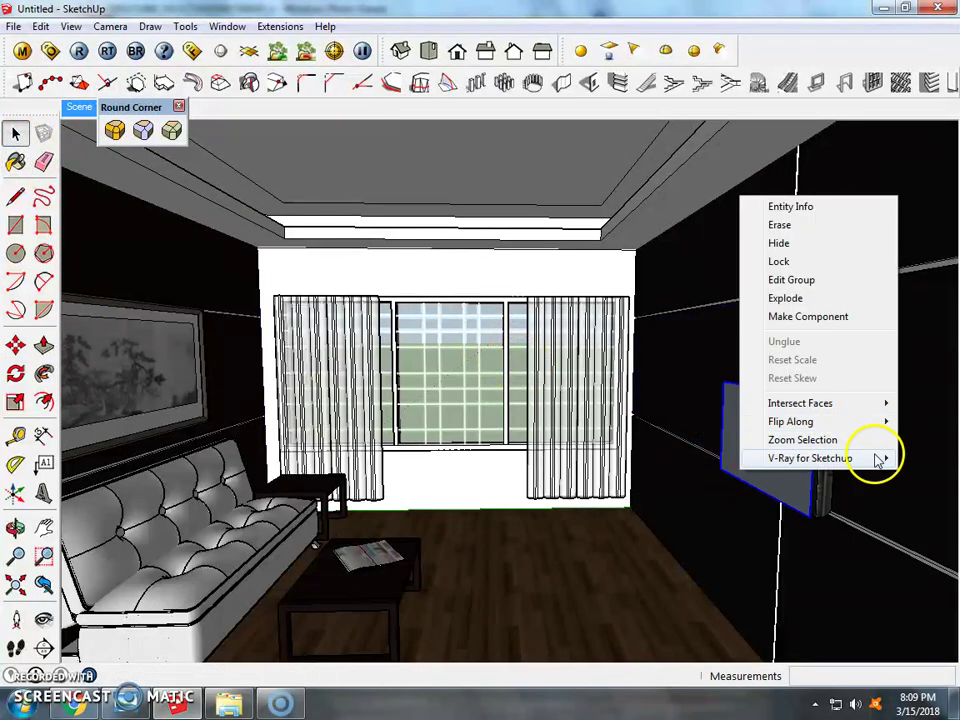
click(677, 457)
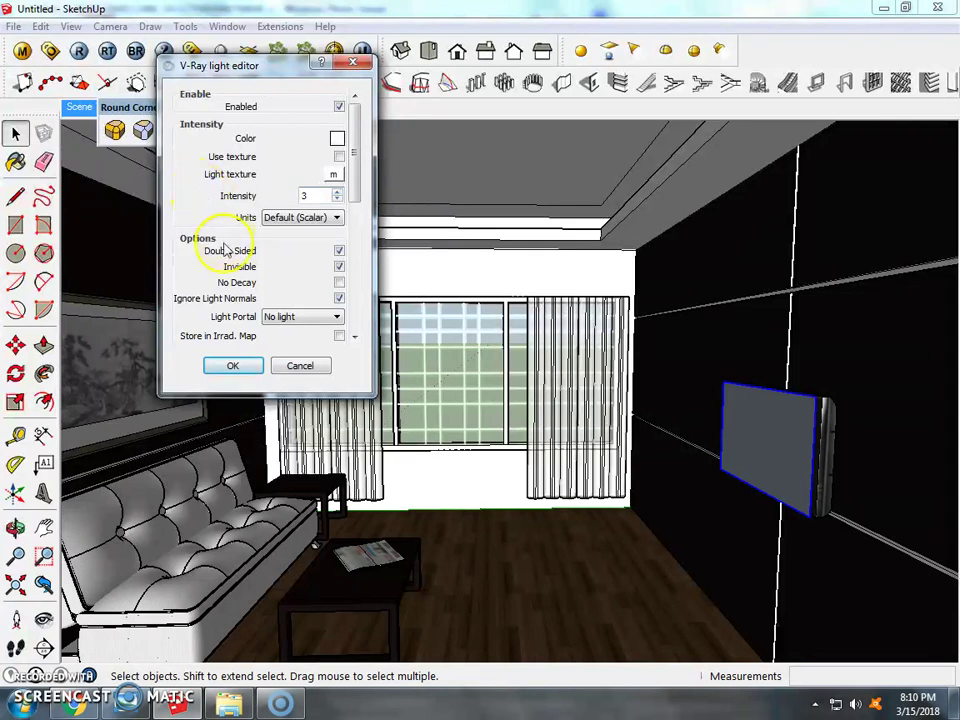
click(233, 368)
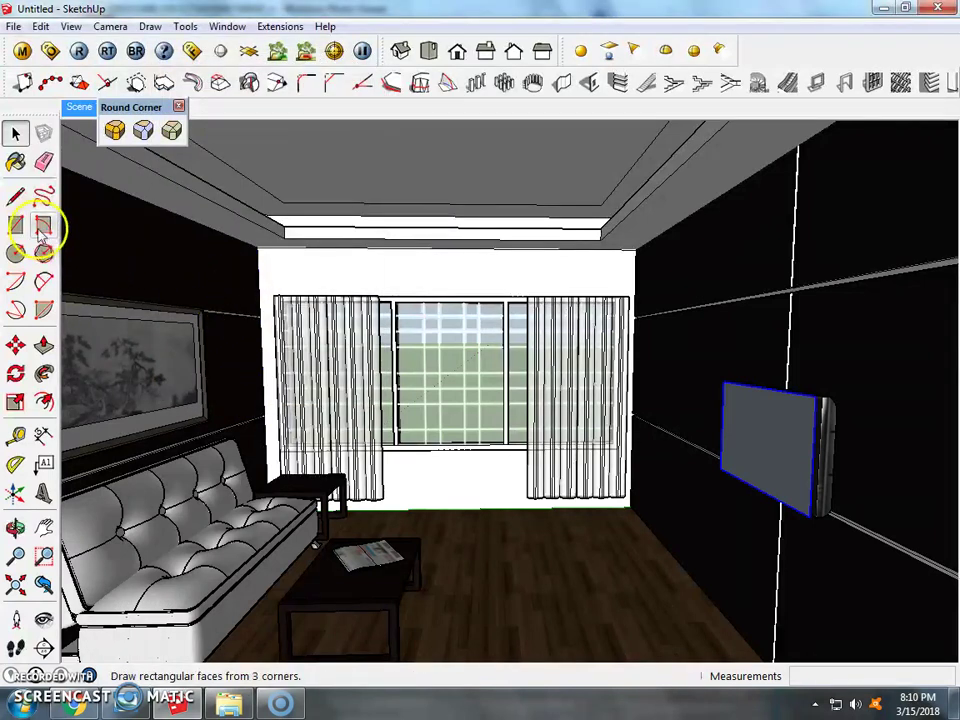
key(space)
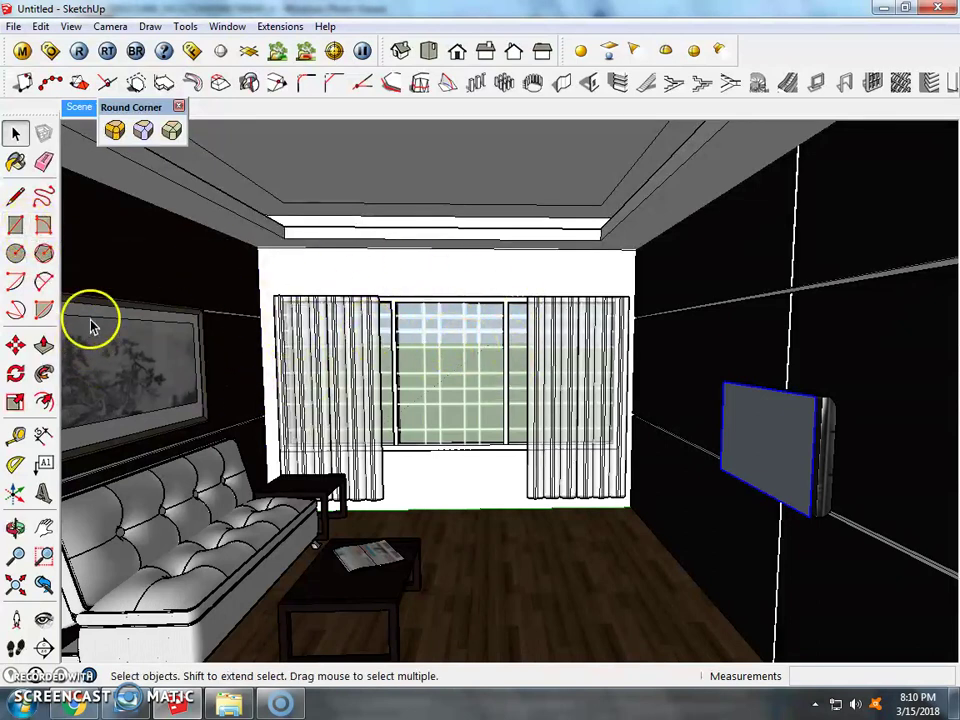
Zoom to the whole model, then zoom and orbit down onto the small box
click(18, 228)
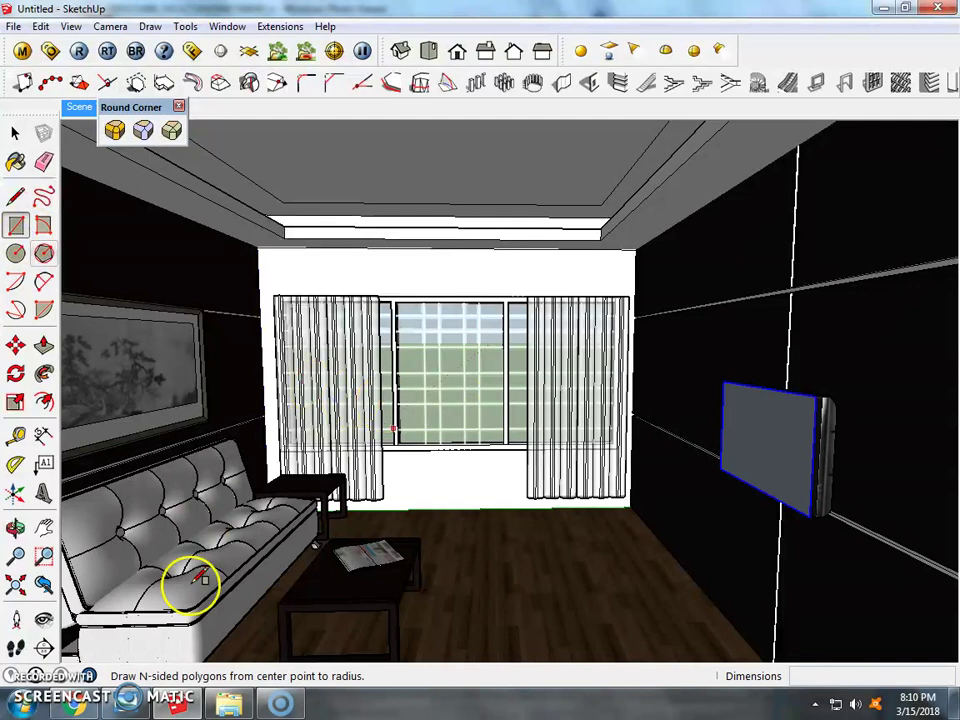
click(15, 586)
scroll(185, 525, down, 2)
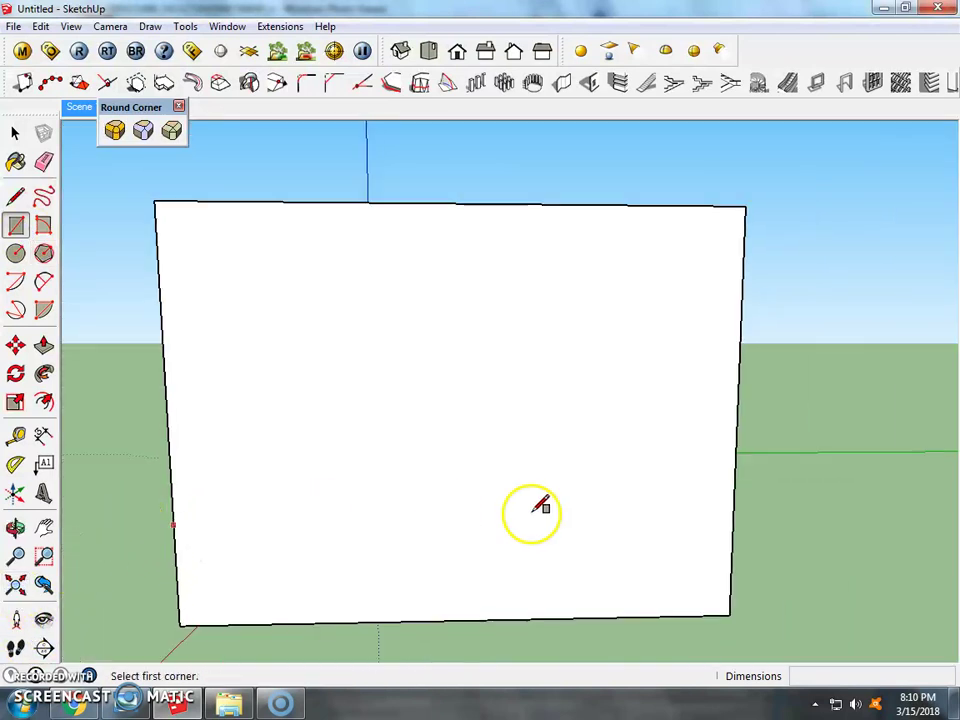
scroll(495, 600, down, 2)
scroll(455, 645, down, 1)
scroll(210, 590, down, 1)
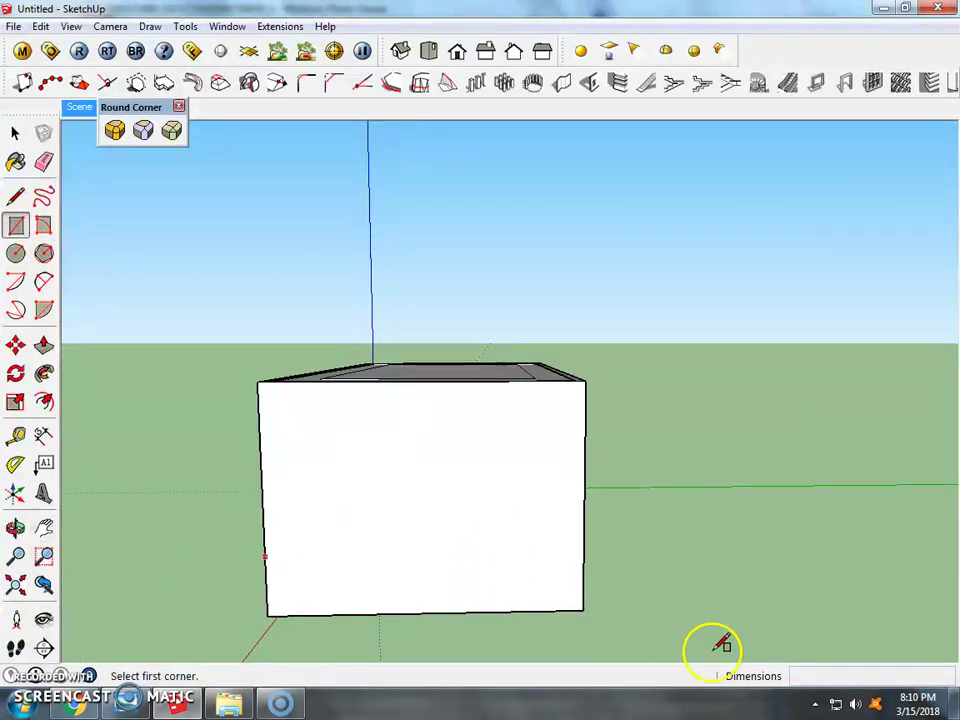
click(678, 586)
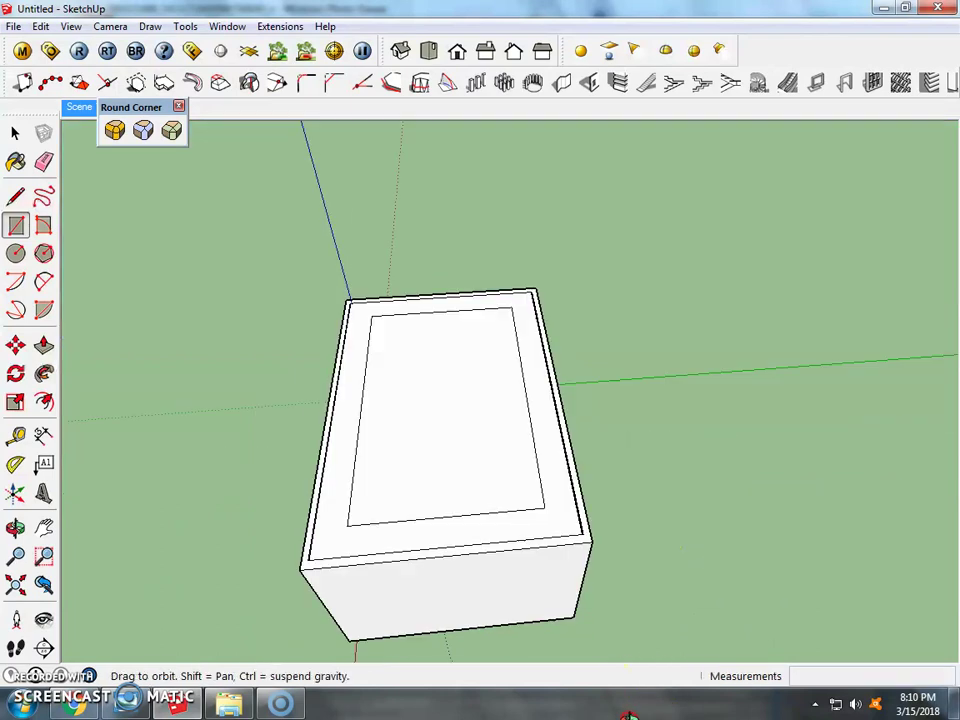
middle_drag(645, 476, 695, 402)
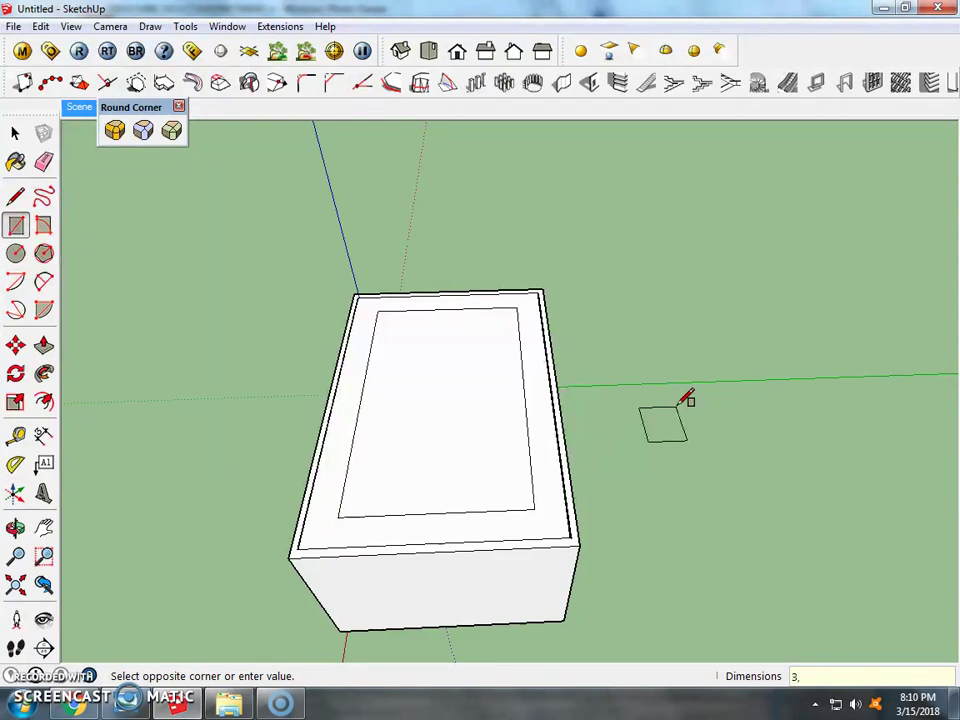
Zoom in and begin offsetting the small square face by 1.5
scroll(672, 443, up, 3)
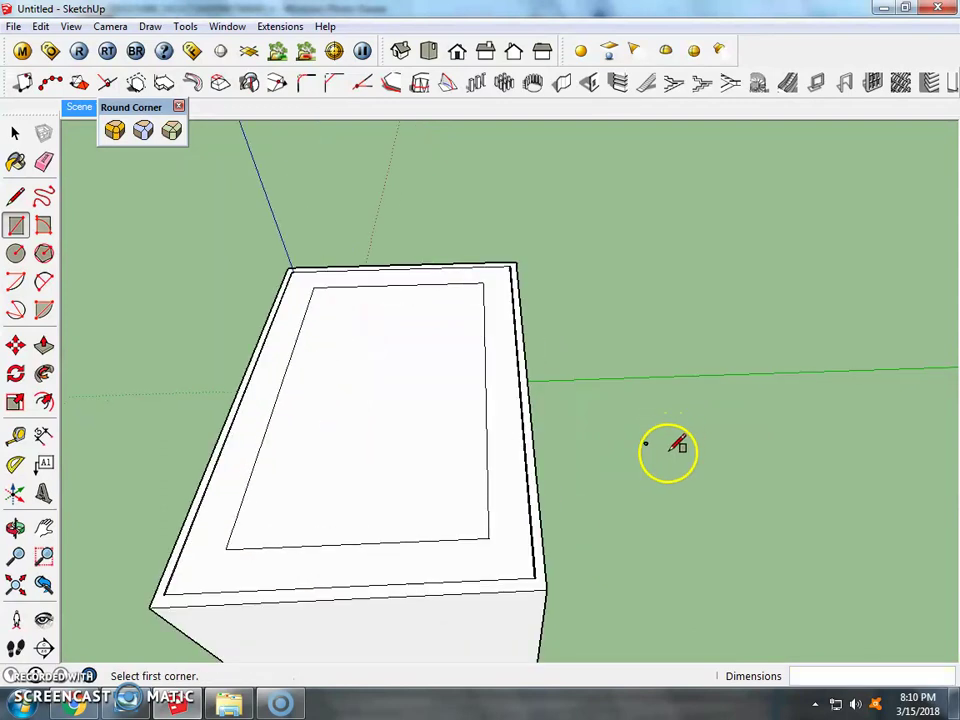
scroll(672, 443, up, 3)
scroll(672, 443, up, 3)
scroll(672, 443, up, 2)
scroll(672, 443, up, 2)
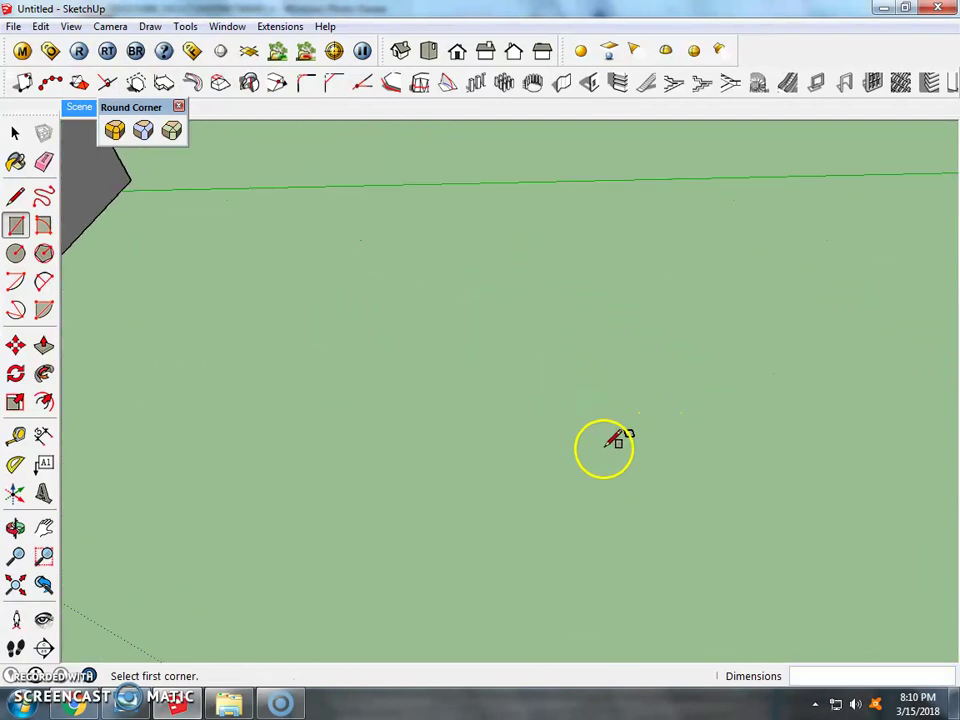
scroll(610, 442, up, 1)
click(44, 401)
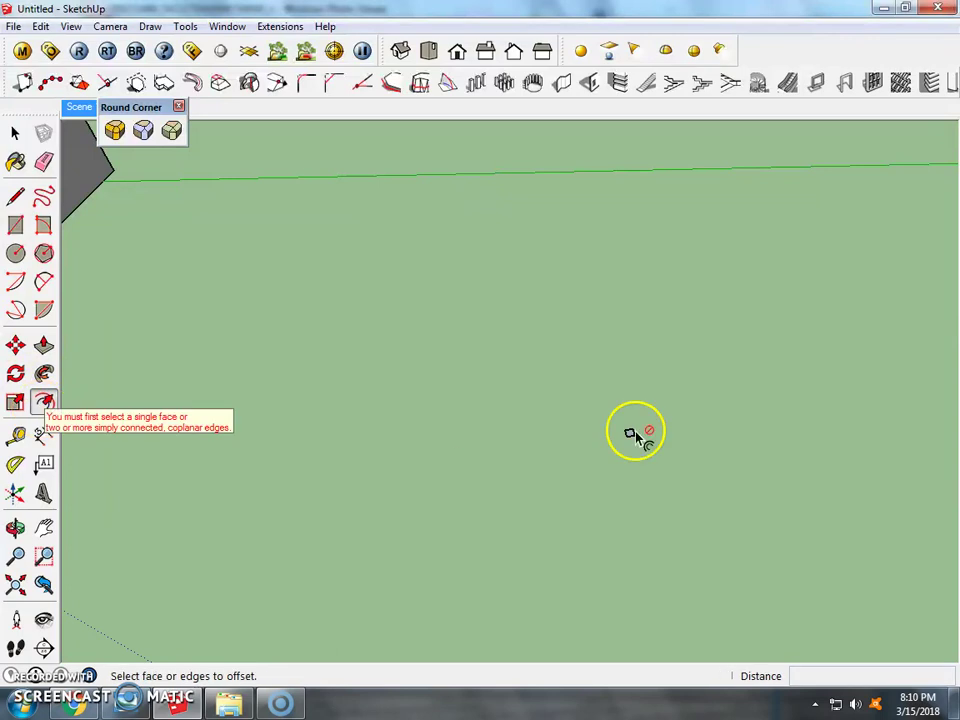
scroll(632, 433, up, 2)
scroll(632, 433, up, 2)
click(632, 440)
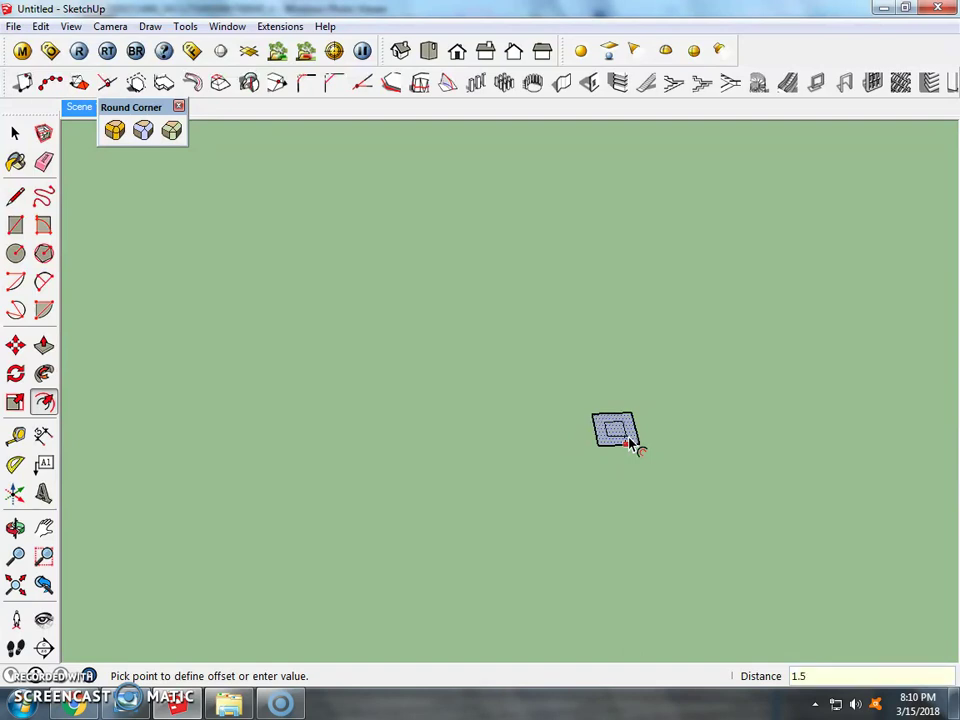
Inset the small square face by 0.5
key(Escape)
click(624, 455)
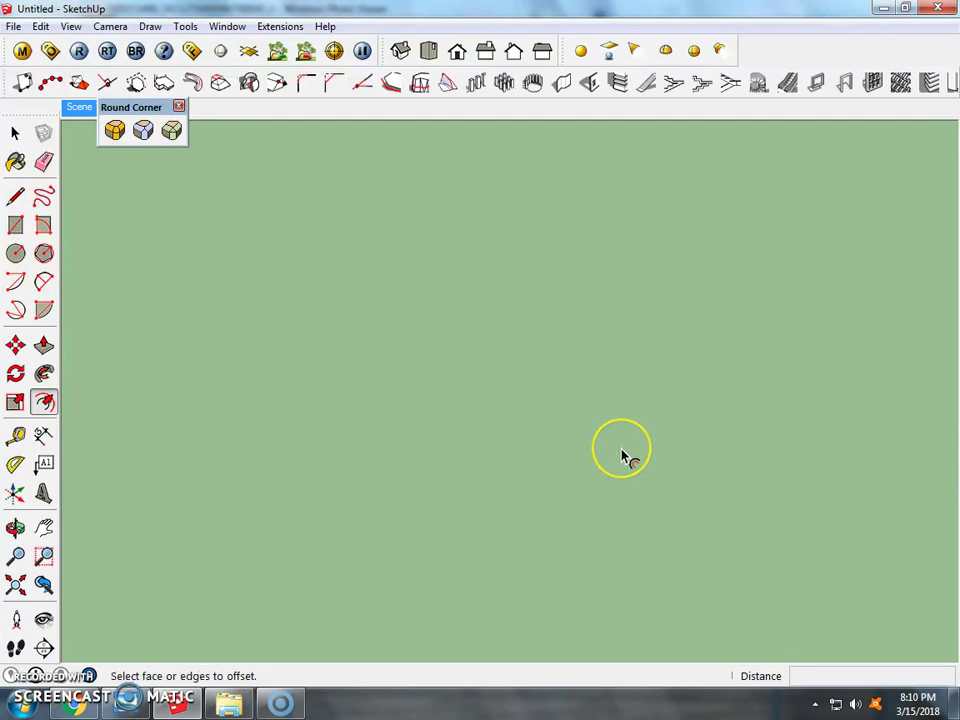
key(ctrl+z)
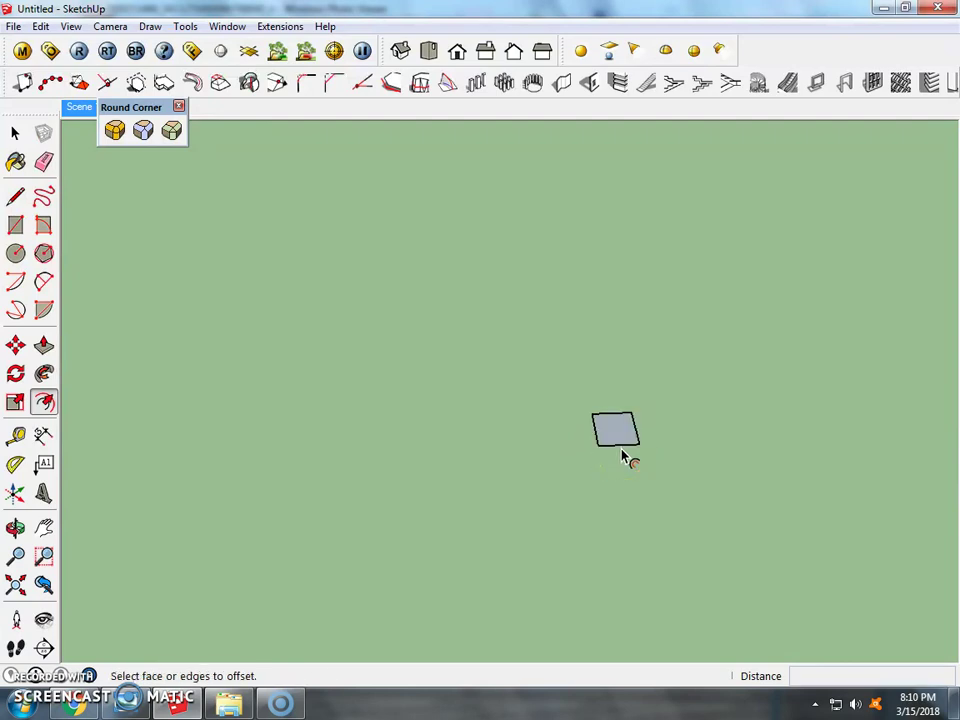
click(617, 430)
click(625, 436)
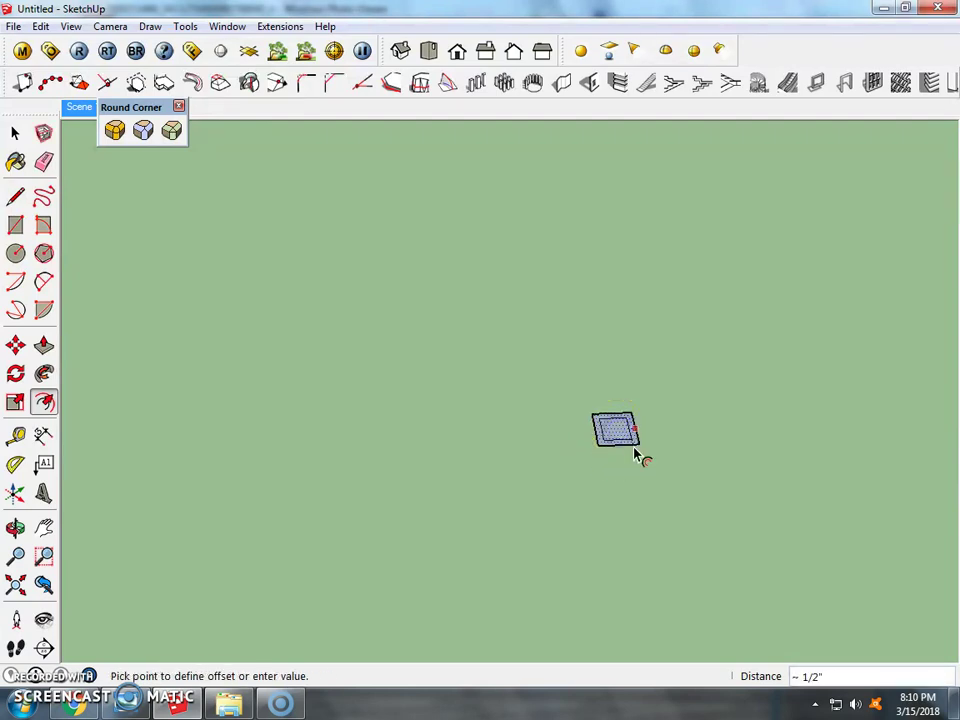
text(1)
key(Return)
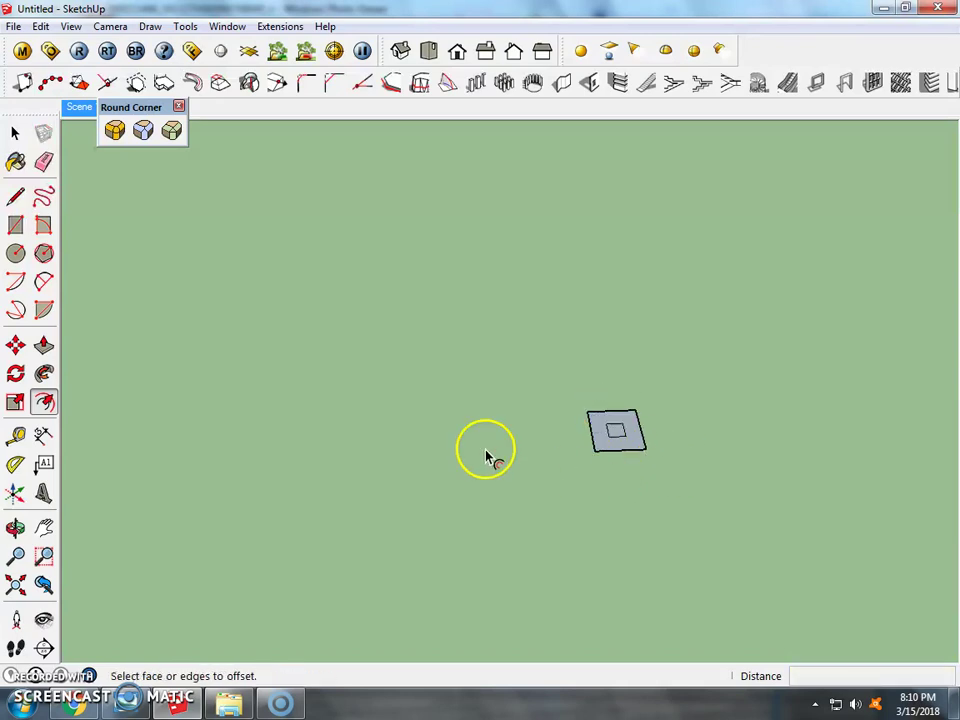
click(626, 452)
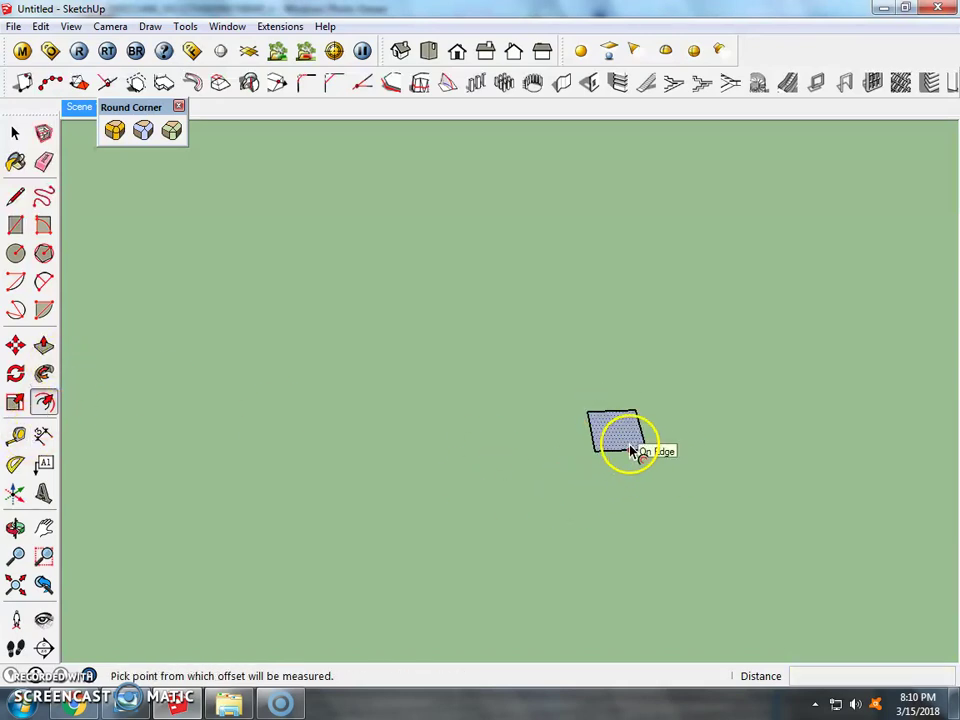
click(627, 449)
key(Return)
click(628, 408)
Push/Pull the outer ring up 5/8" to form a shallow recessed box
click(45, 373)
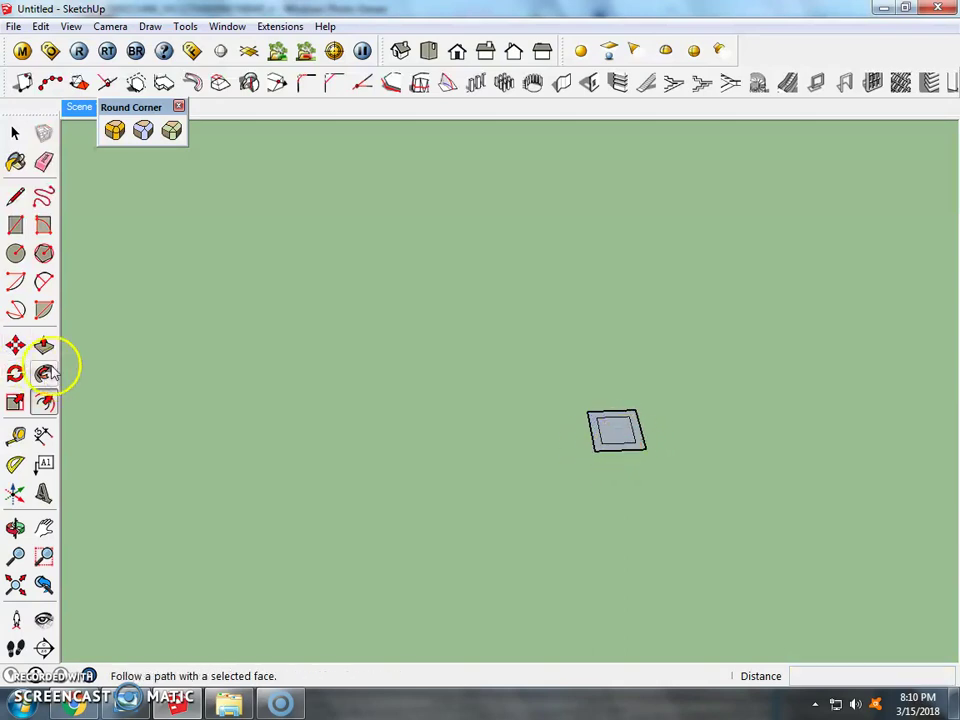
click(44, 345)
click(621, 446)
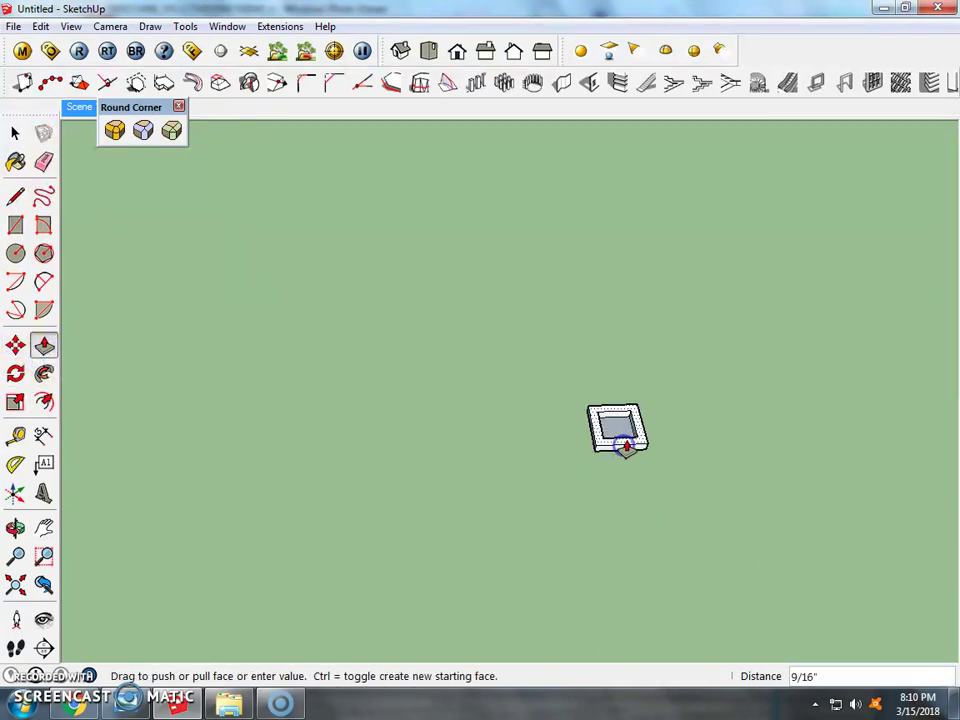
click(626, 446)
mouse_move(626, 446)
middle_down()
mouse_move(606, 253)
mouse_move(650, 435)
mouse_move(634, 375)
mouse_move(617, 403)
mouse_move(647, 456)
mouse_move(638, 470)
middle_up()
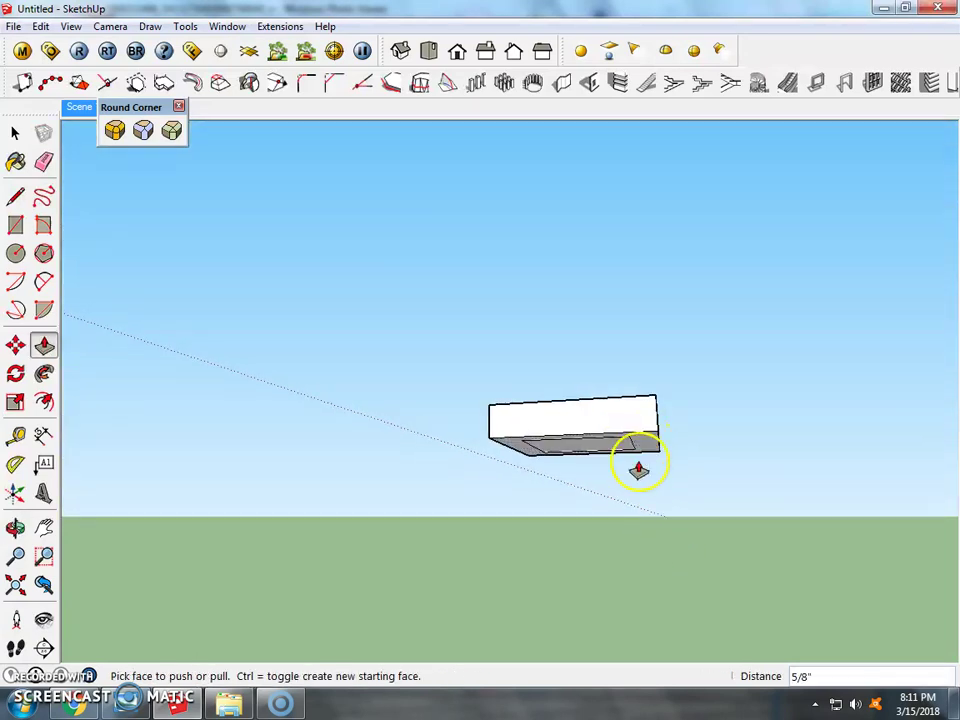
click(15, 133)
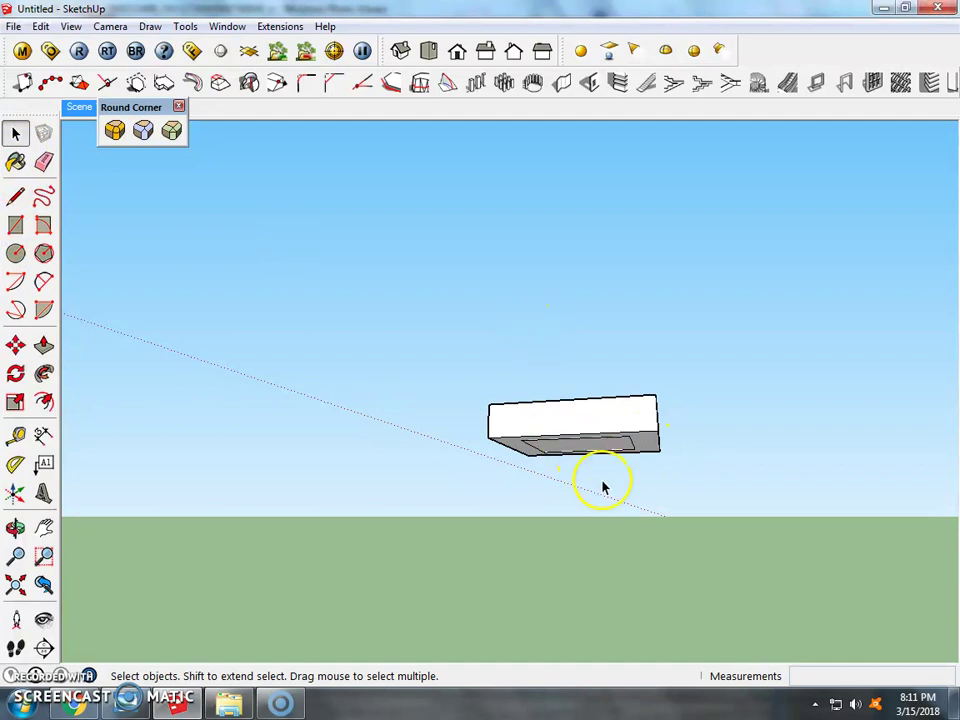
scroll(585, 449, up, 2)
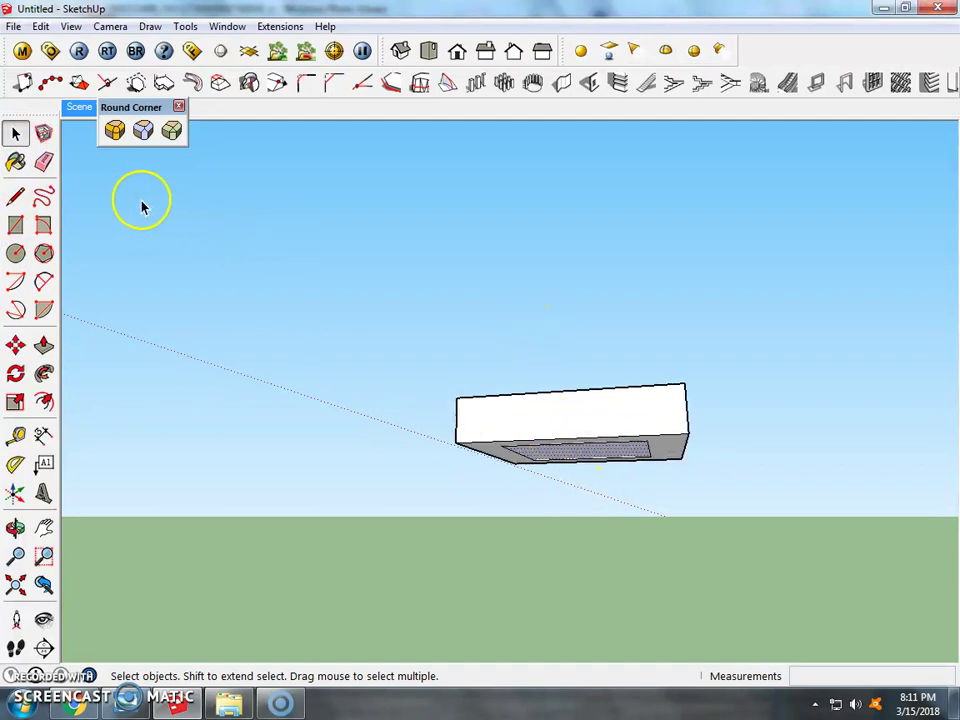
Paint the recessed face with red Color_A01 from the Colors library
key(b)
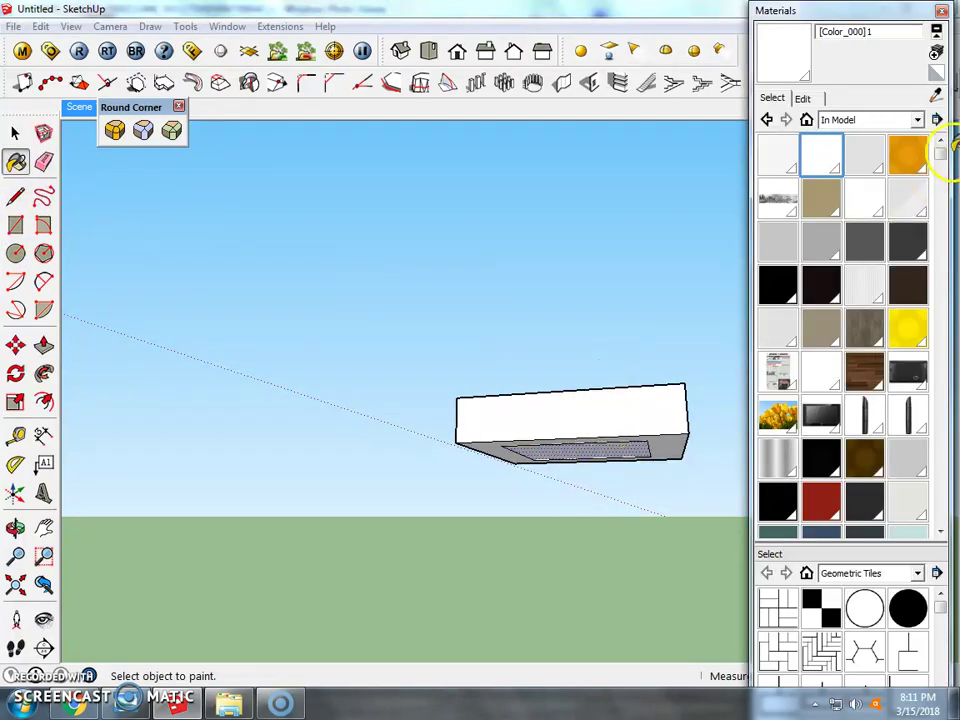
click(904, 119)
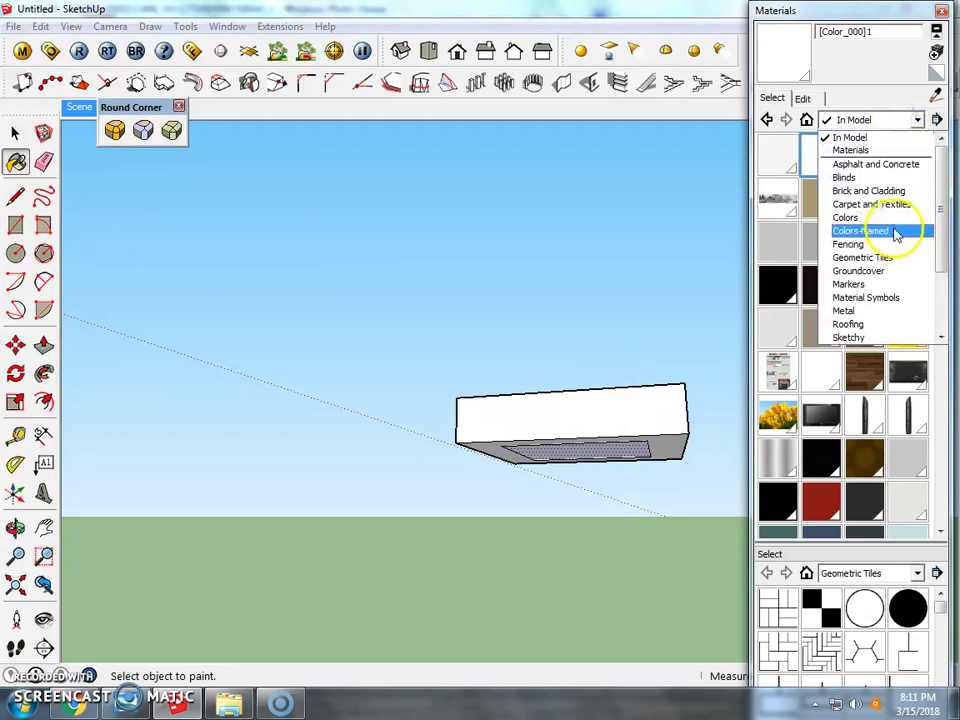
click(888, 217)
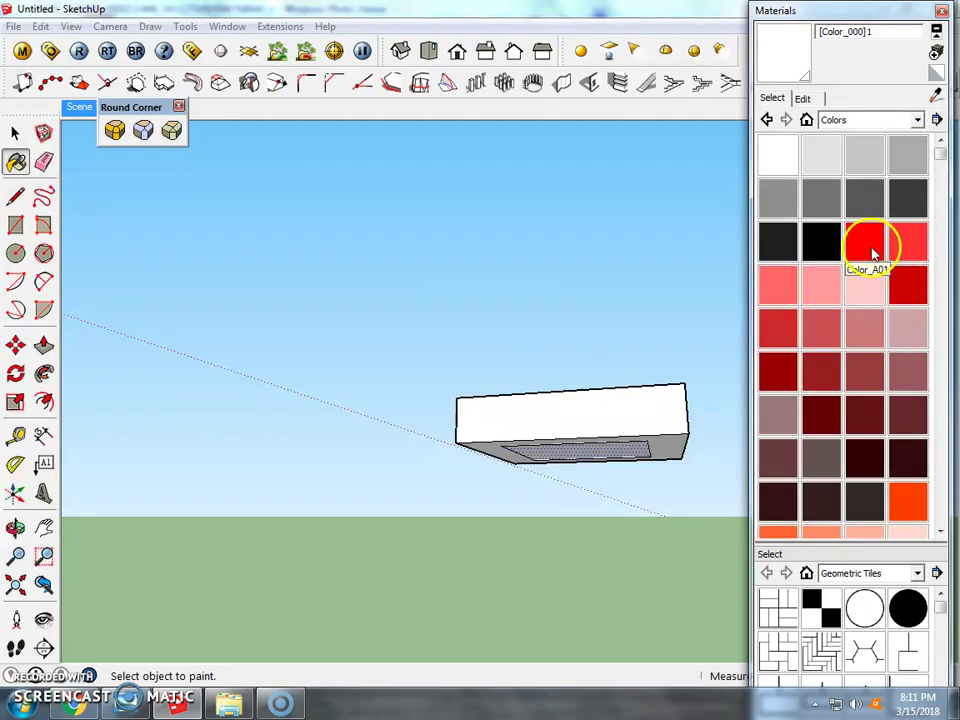
click(866, 243)
click(607, 450)
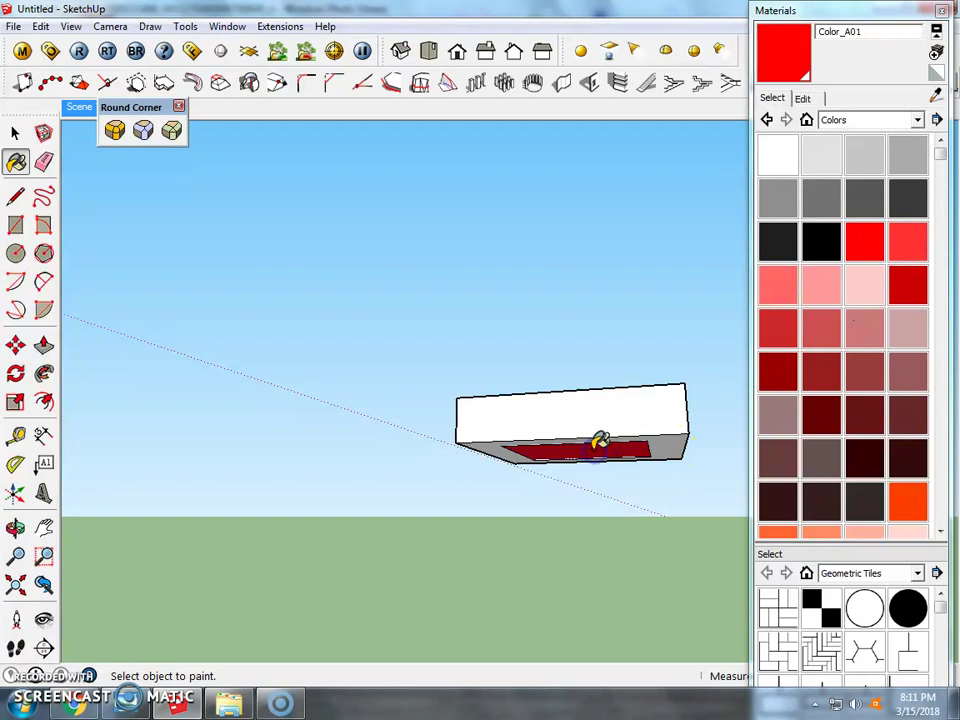
middle_drag(598, 442, 636, 276)
click(15, 133)
right_click(617, 419)
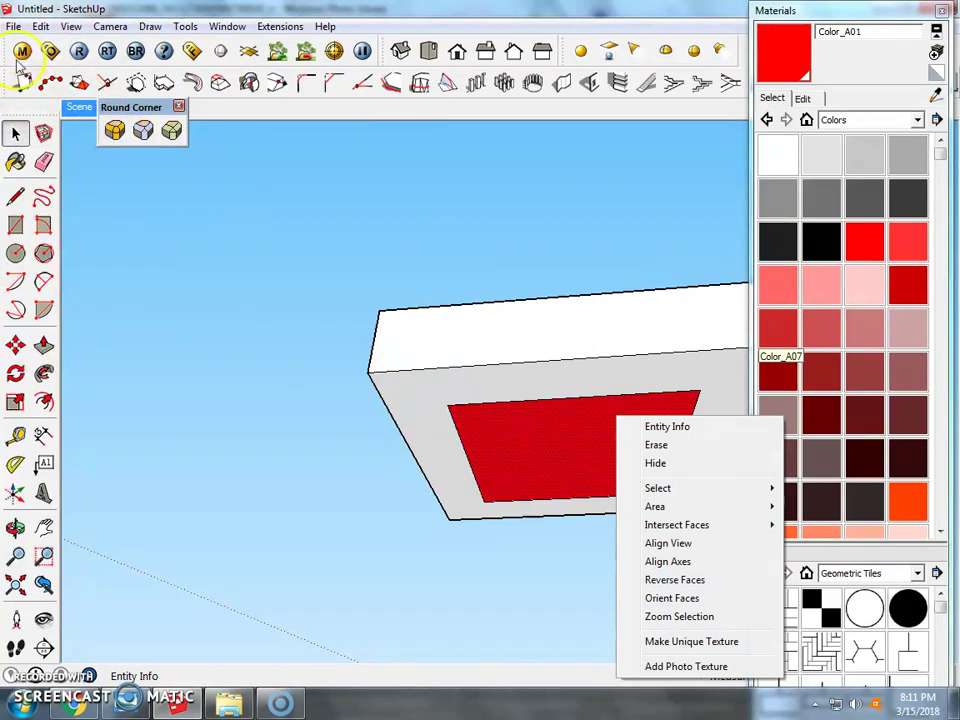
Add a double-sided yellow Emissive layer with multiplier 10 to Color_A01
click(22, 50)
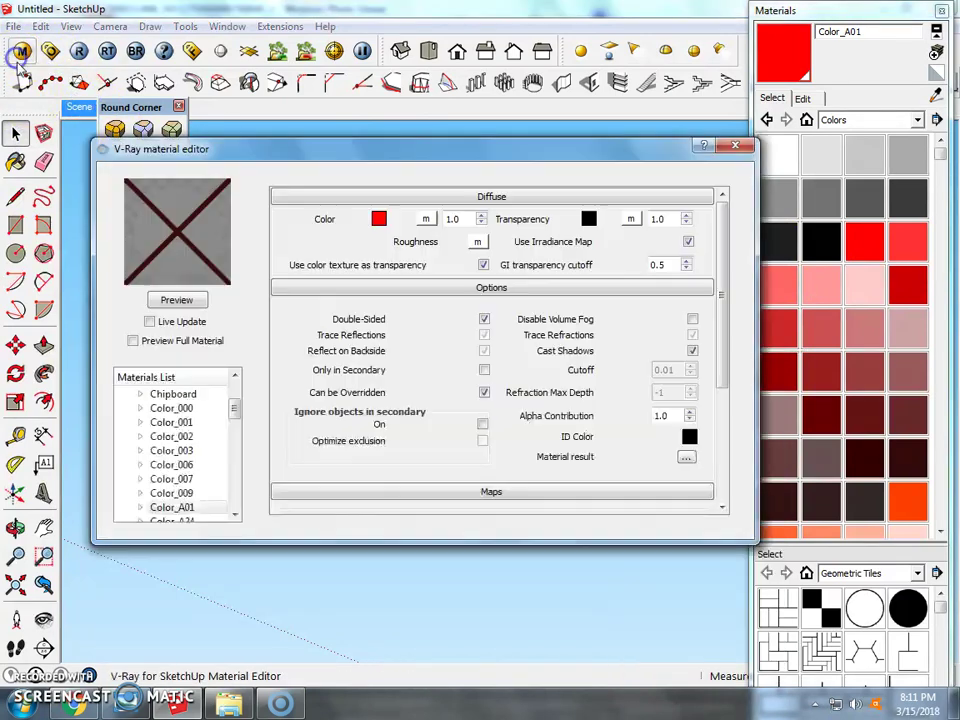
right_click(195, 509)
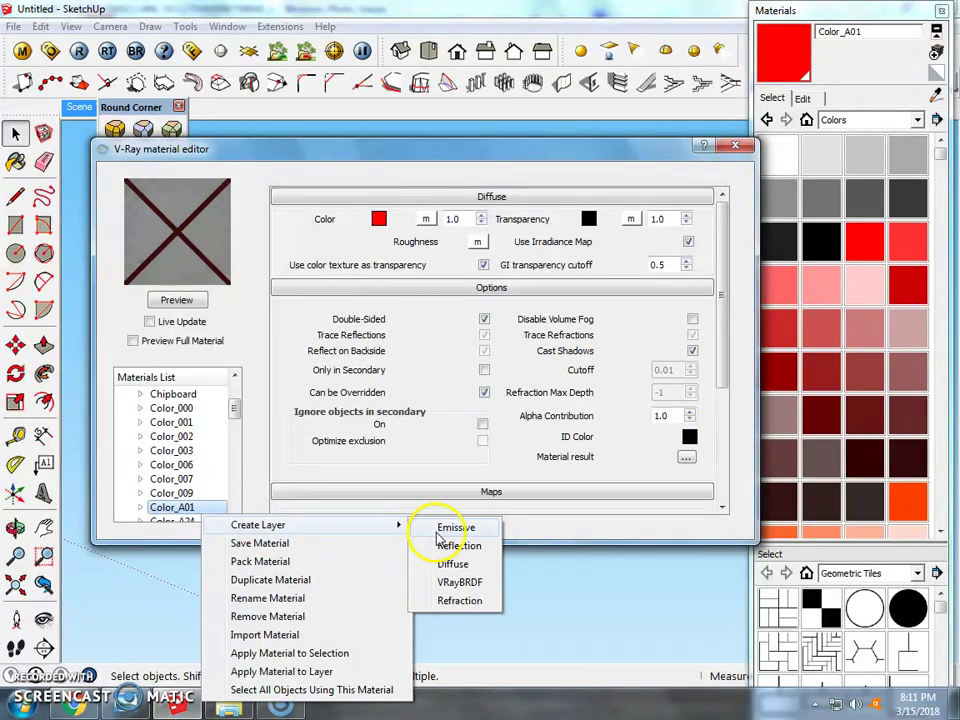
click(438, 530)
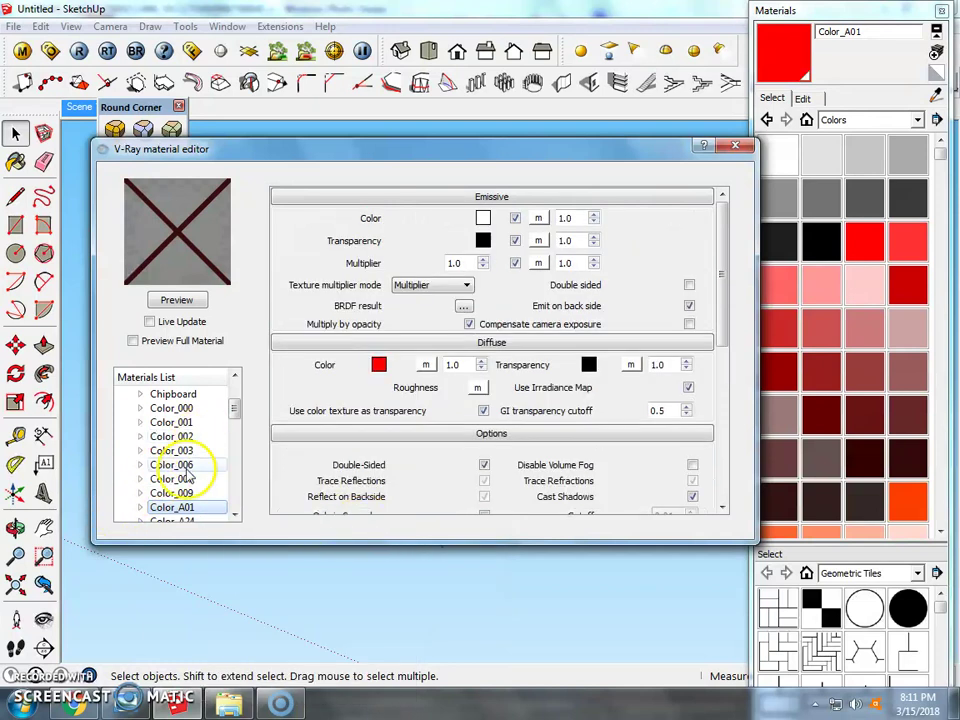
click(688, 286)
text(10)
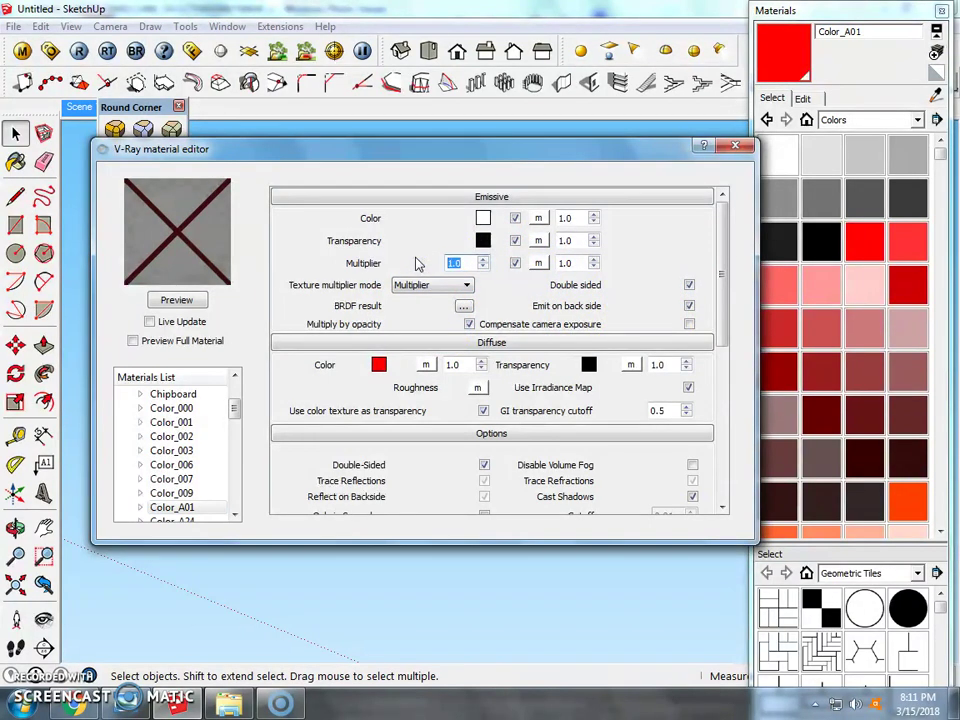
click(199, 303)
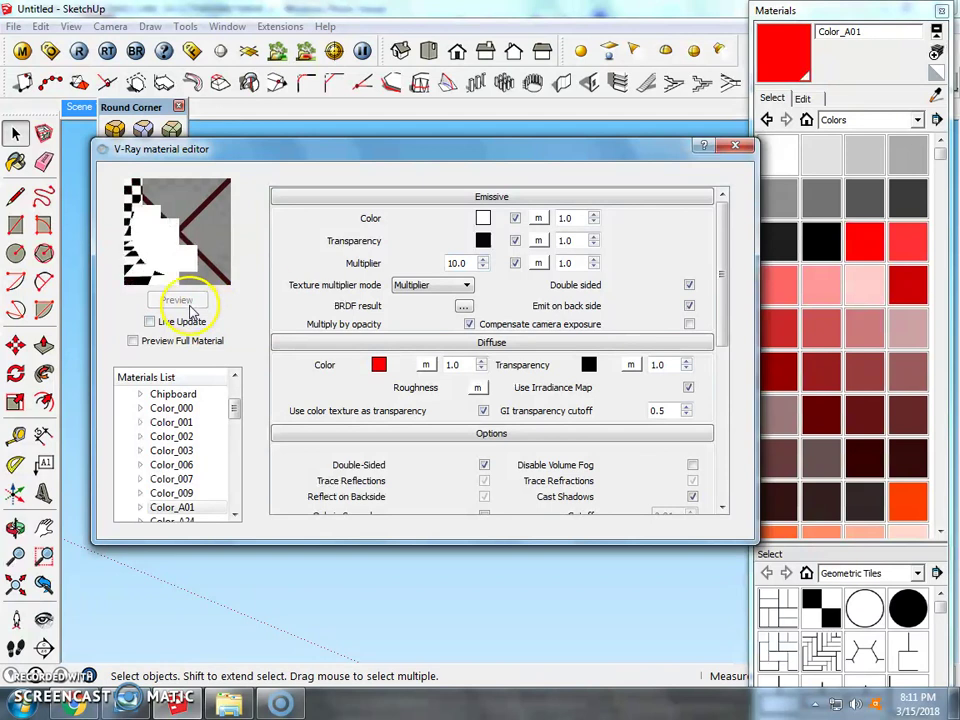
click(482, 217)
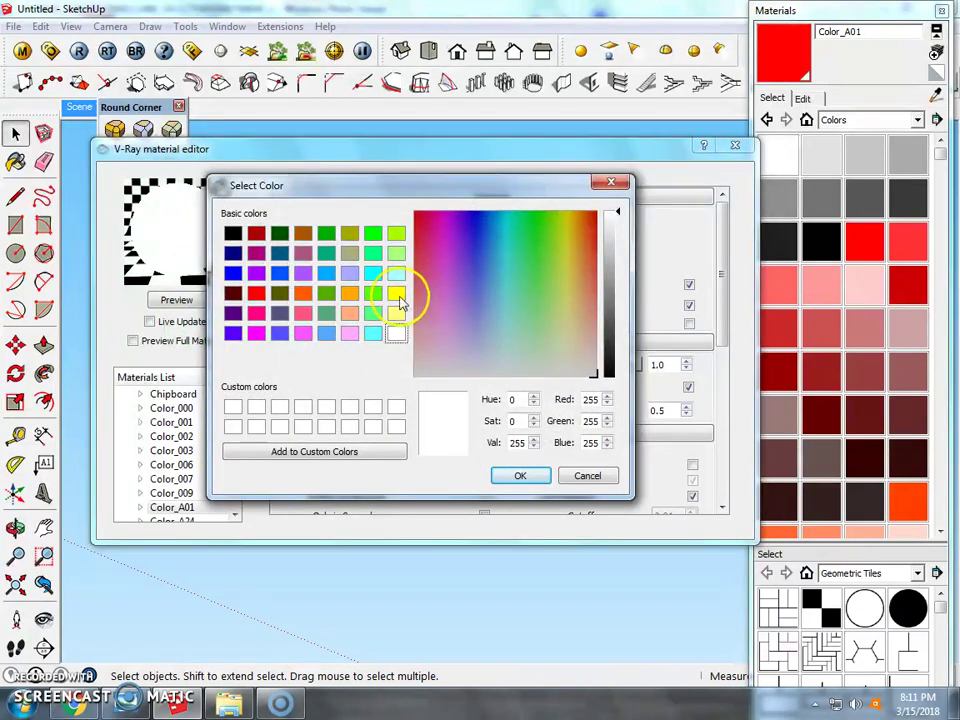
click(396, 294)
click(516, 475)
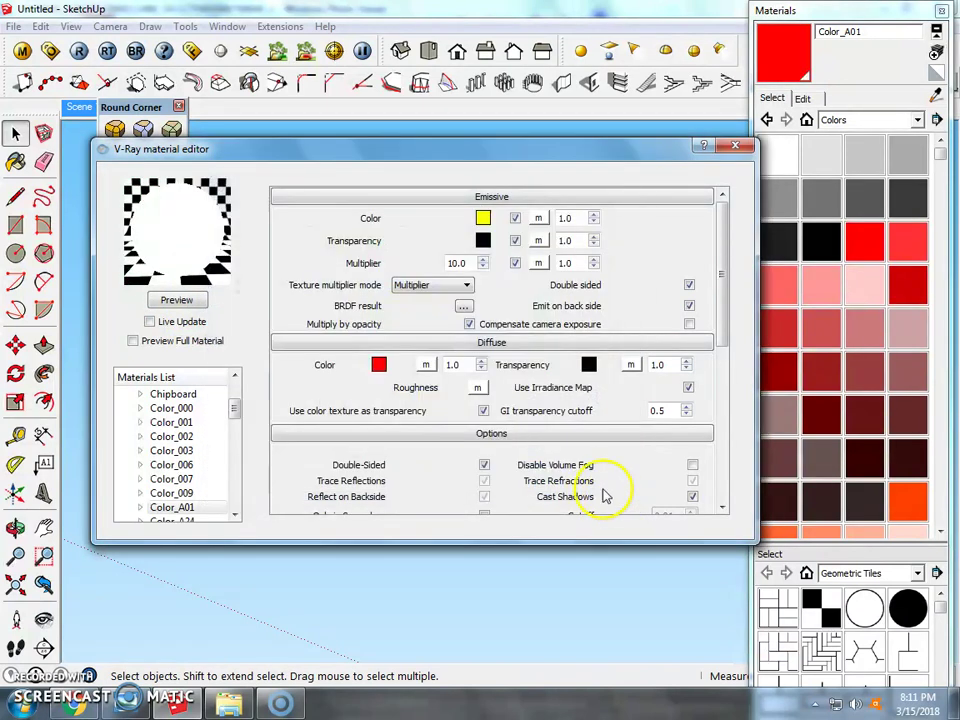
Make the red-faced box a component named 'light', remove it, and return to the Scene
click(735, 148)
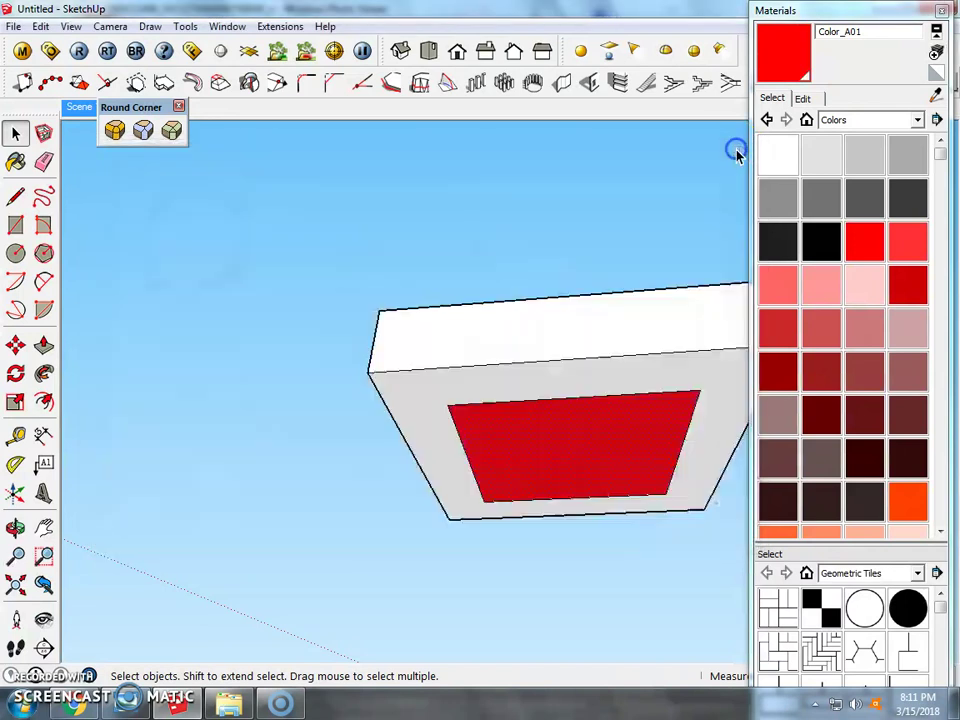
scroll(340, 225, down, 5)
drag(429, 165, 271, 298)
right_click(364, 220)
click(446, 350)
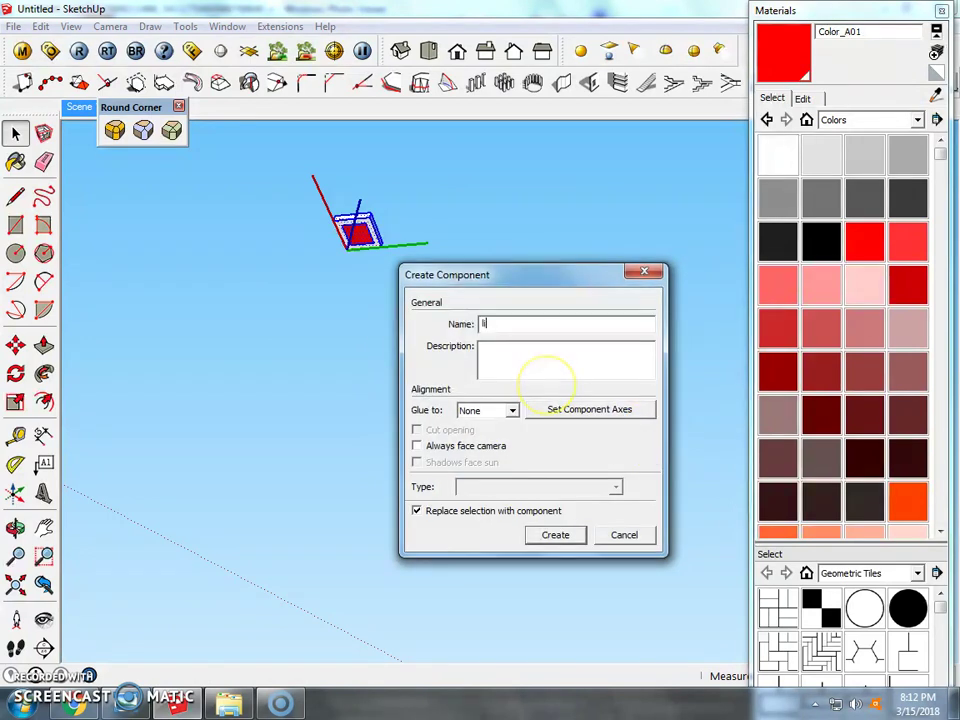
click(555, 537)
key(Delete)
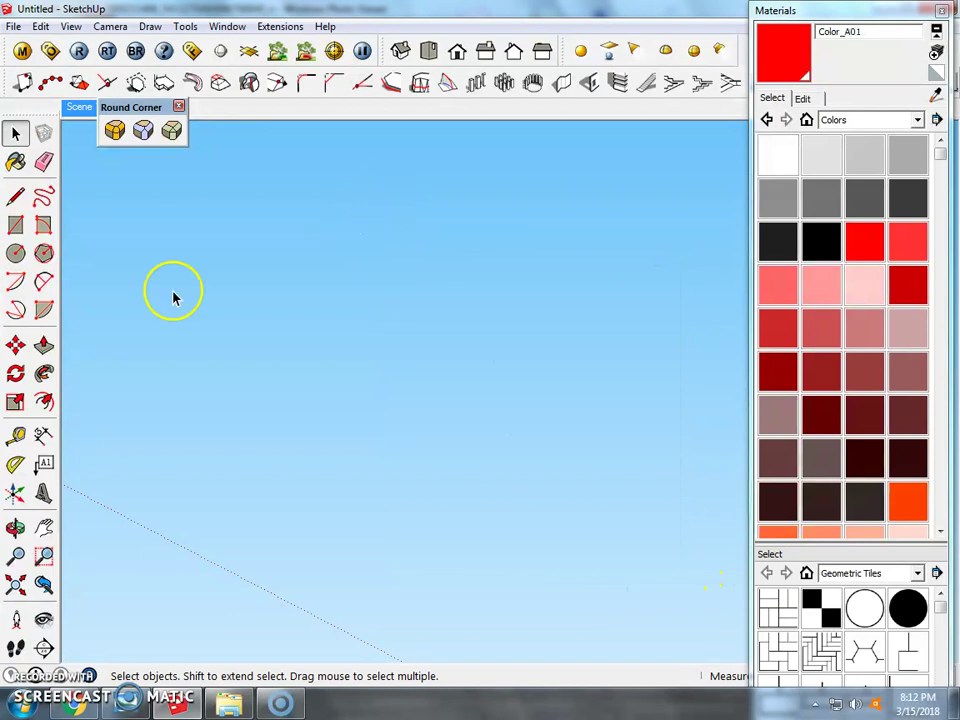
click(82, 110)
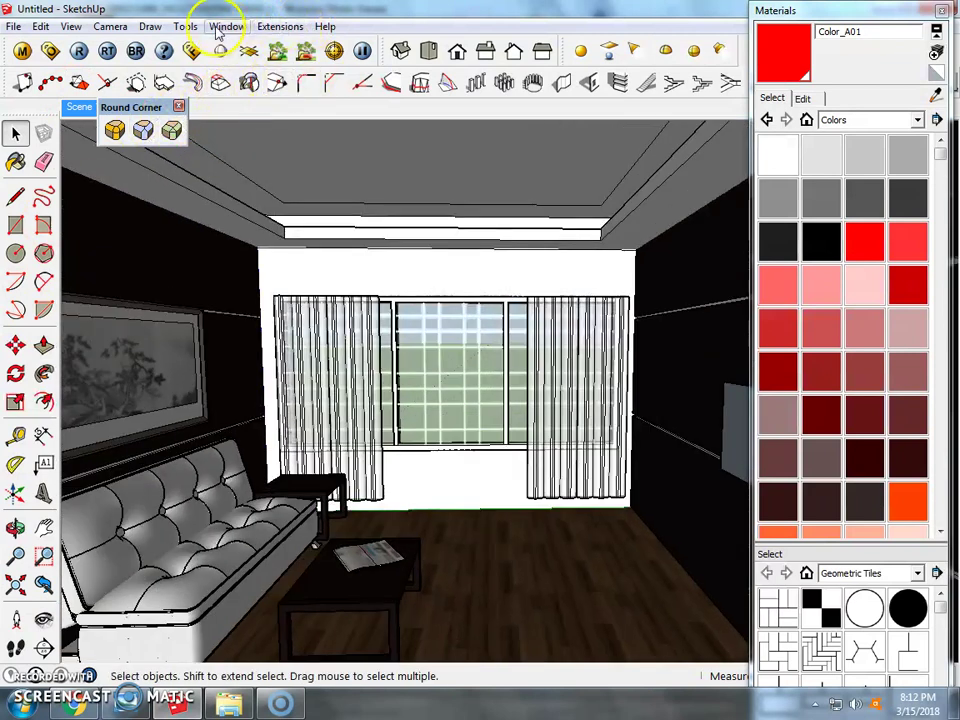
Show the Components browser's In Model list and close the Materials panel
click(227, 26)
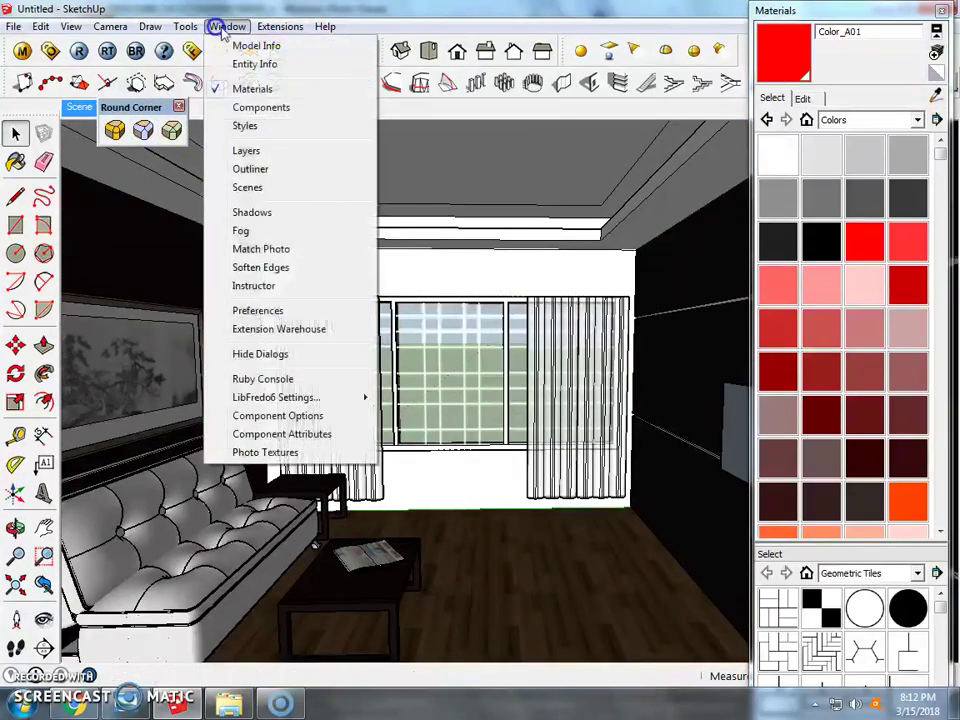
click(284, 109)
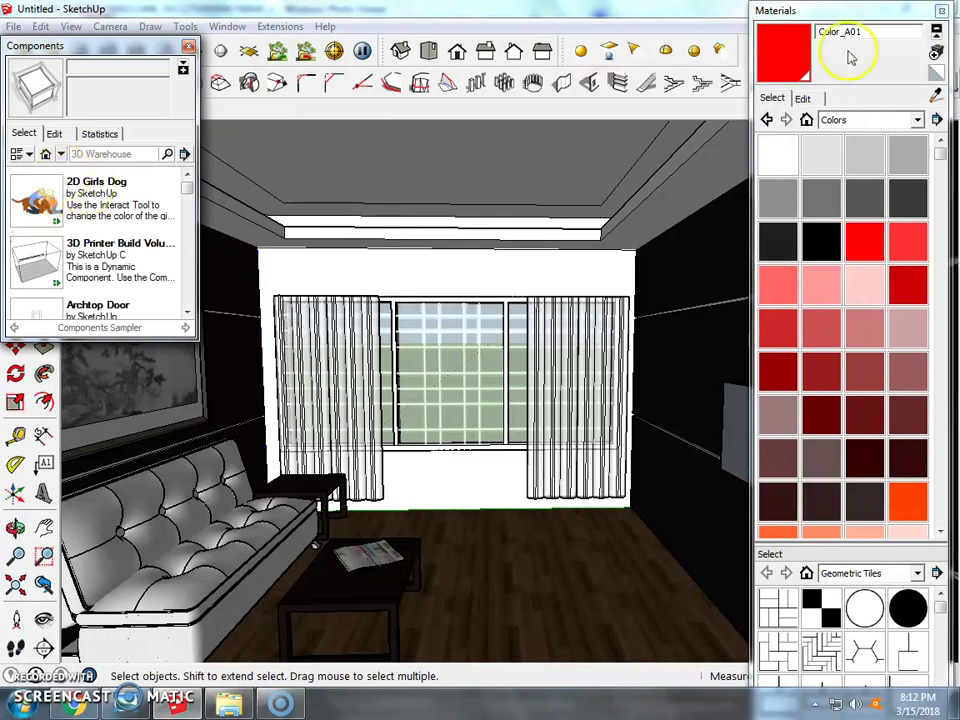
click(941, 10)
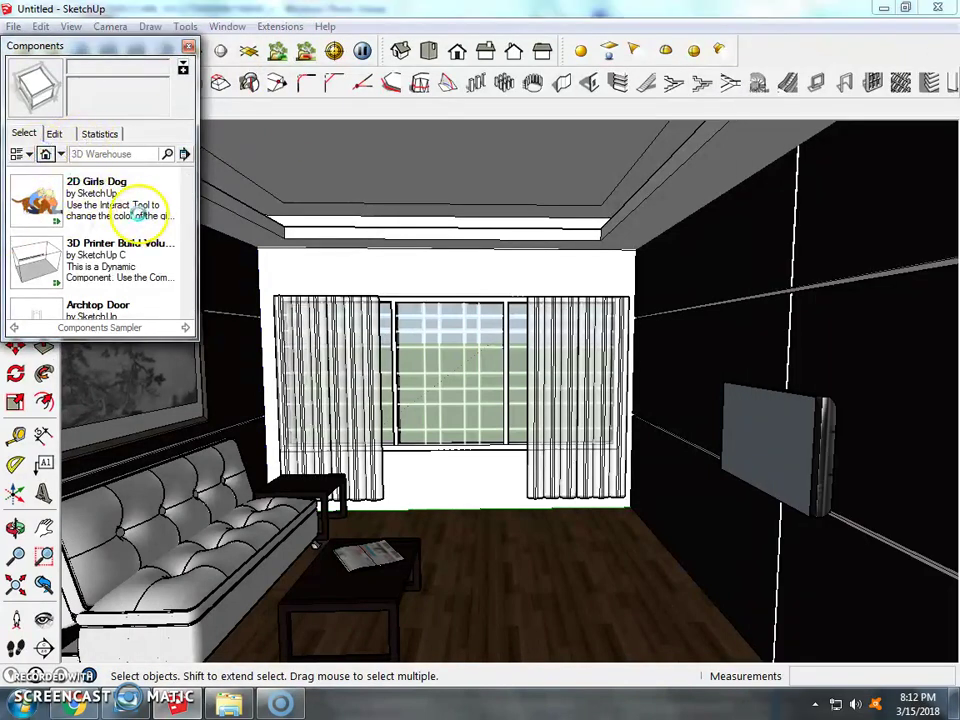
click(137, 213)
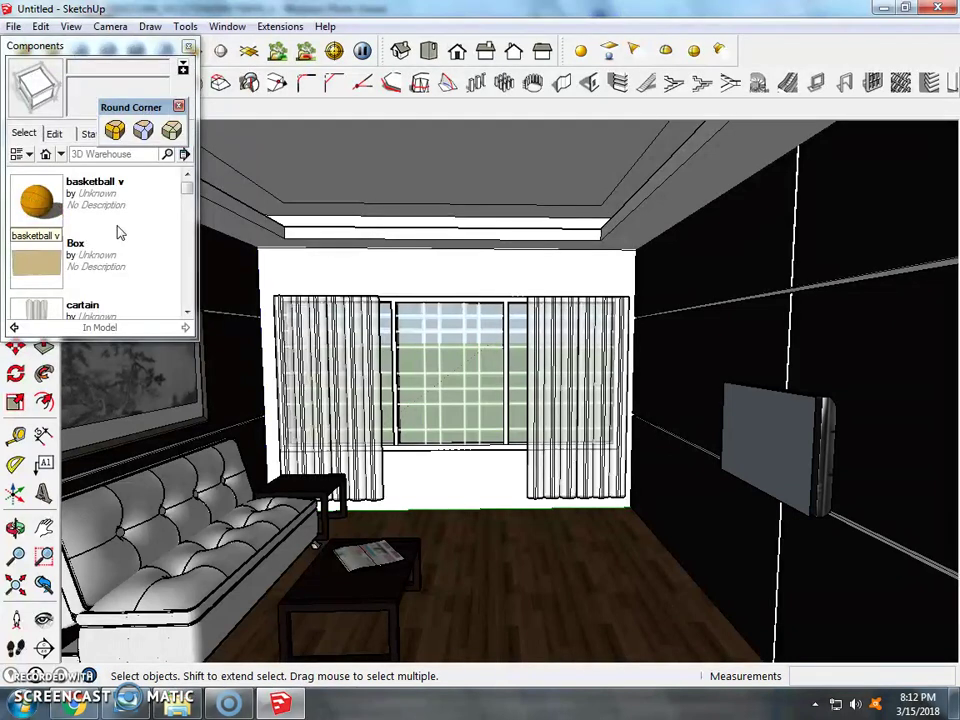
mouse_move(185, 188)
mouse_down()
mouse_move(185, 310)
mouse_move(180, 193)
mouse_move(180, 229)
mouse_move(167, 246)
mouse_up()
Place the 'light' component at a ceiling corner and raise it flush against the ceiling
click(40, 205)
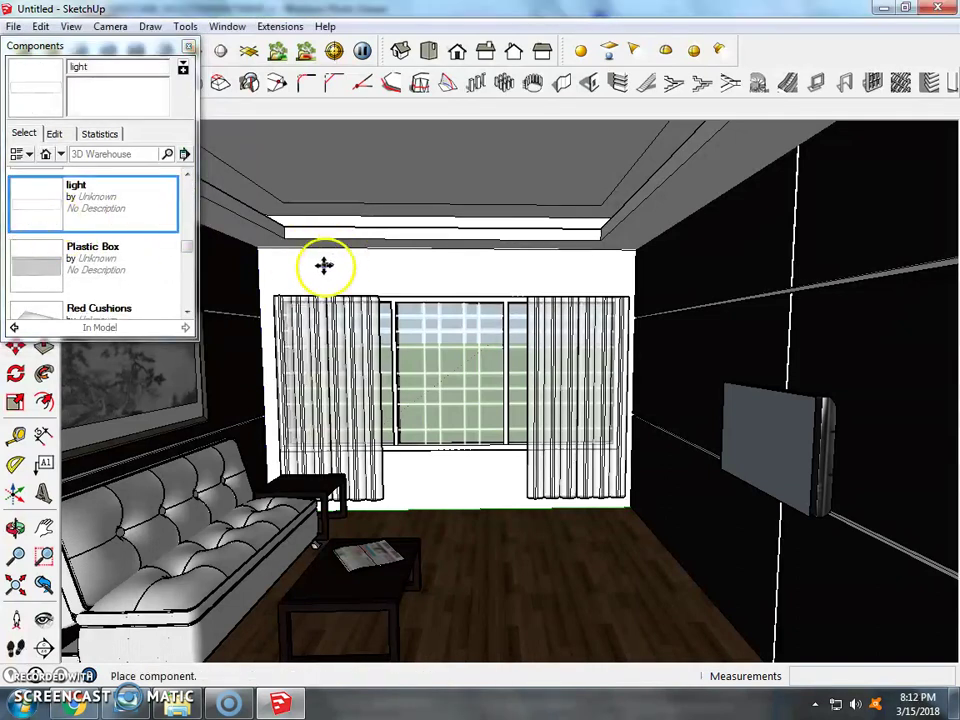
middle_drag(235, 245, 276, 229)
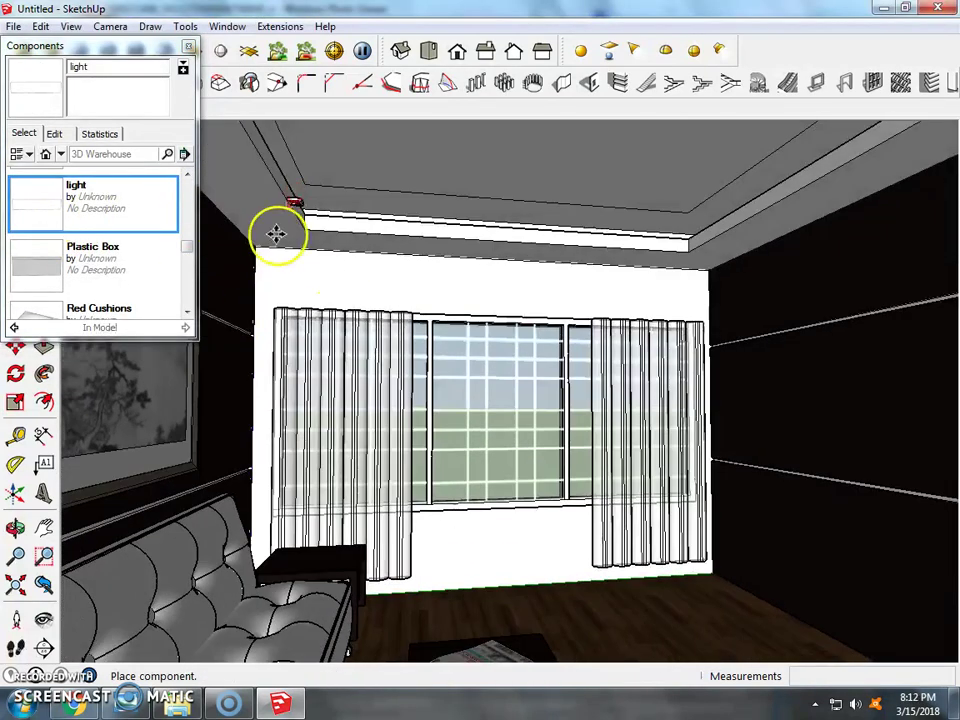
scroll(262, 232, up, 1)
click(258, 222)
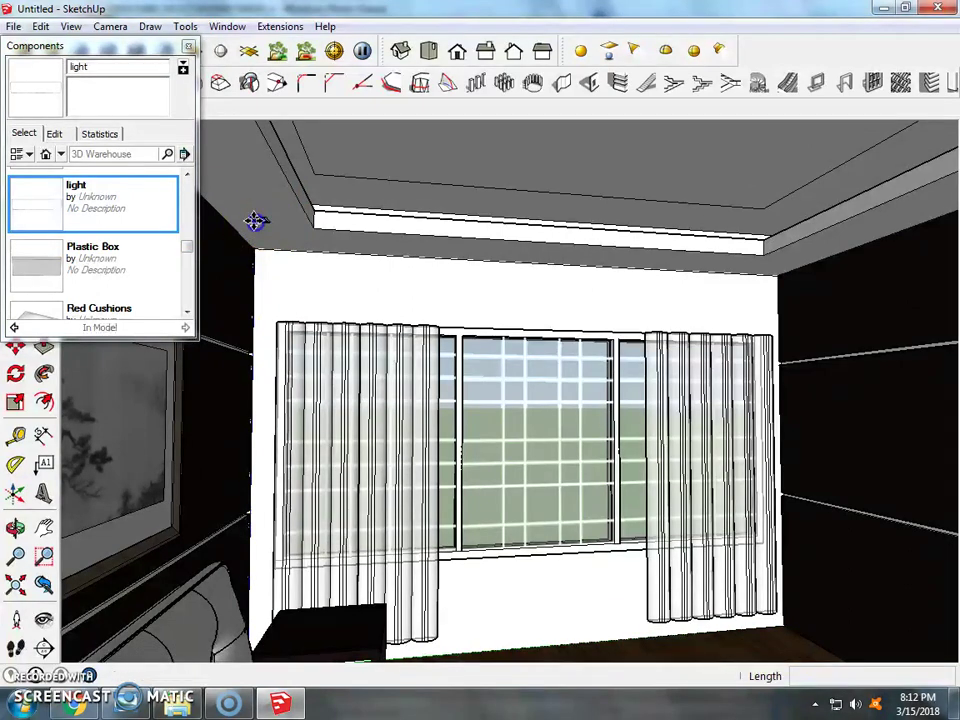
scroll(262, 225, up, 2)
scroll(265, 230, up, 1)
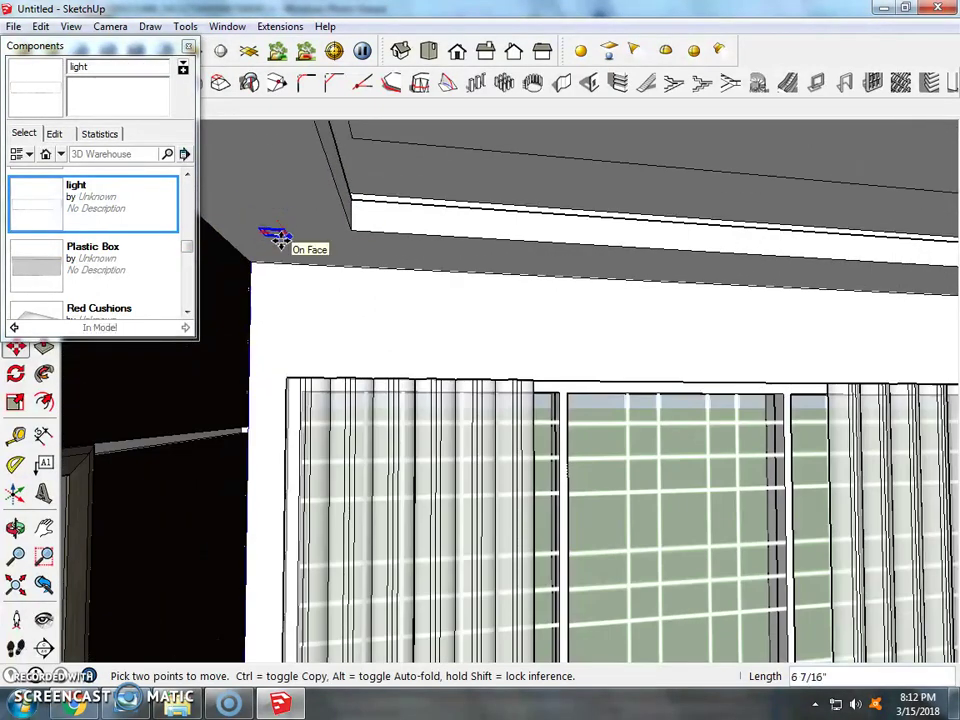
click(270, 235)
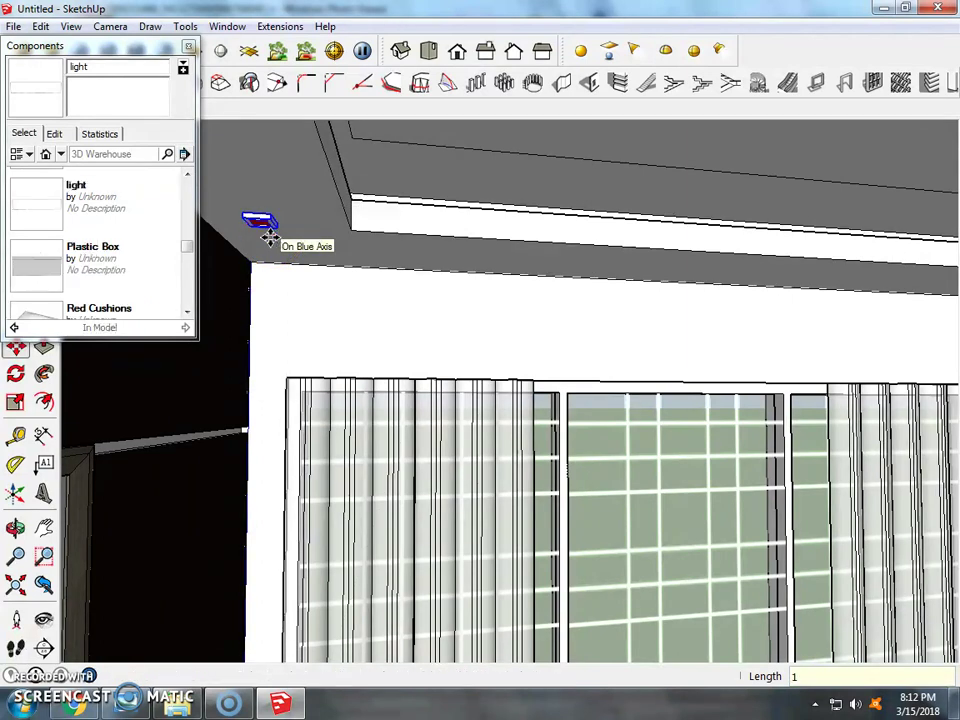
mouse_move(270, 237)
middle_down()
mouse_move(242, 272)
mouse_move(253, 259)
middle_up()
drag(257, 253, 260, 222)
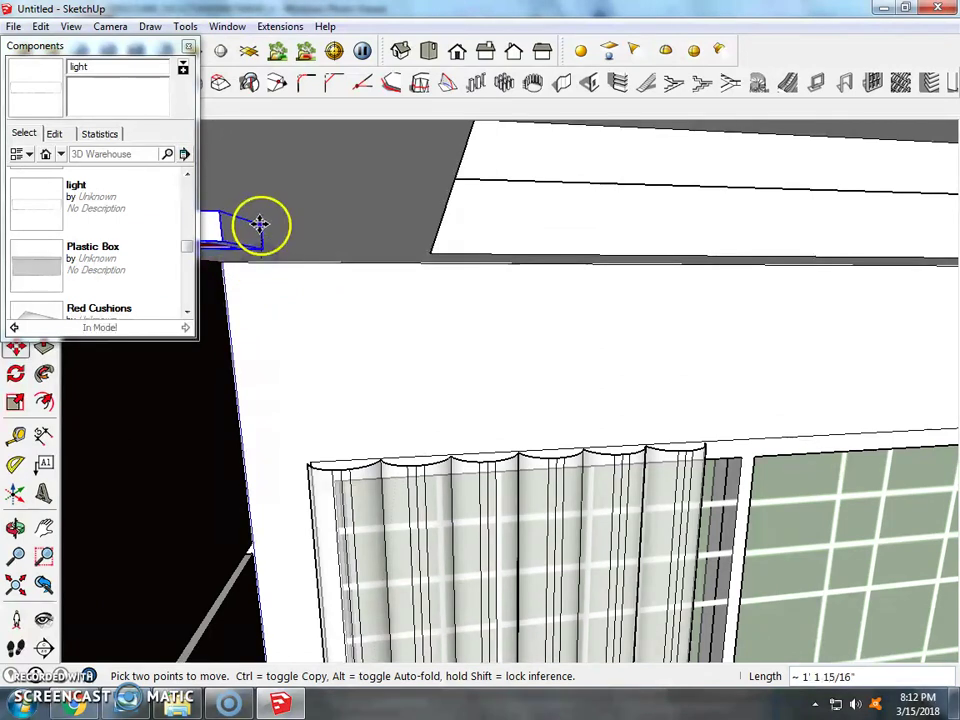
mouse_move(293, 208)
middle_down()
mouse_move(285, 210)
mouse_move(304, 214)
mouse_move(246, 285)
mouse_move(295, 209)
mouse_move(317, 283)
middle_up()
Copy the light fixture to the upper-left ceiling corner
click(188, 47)
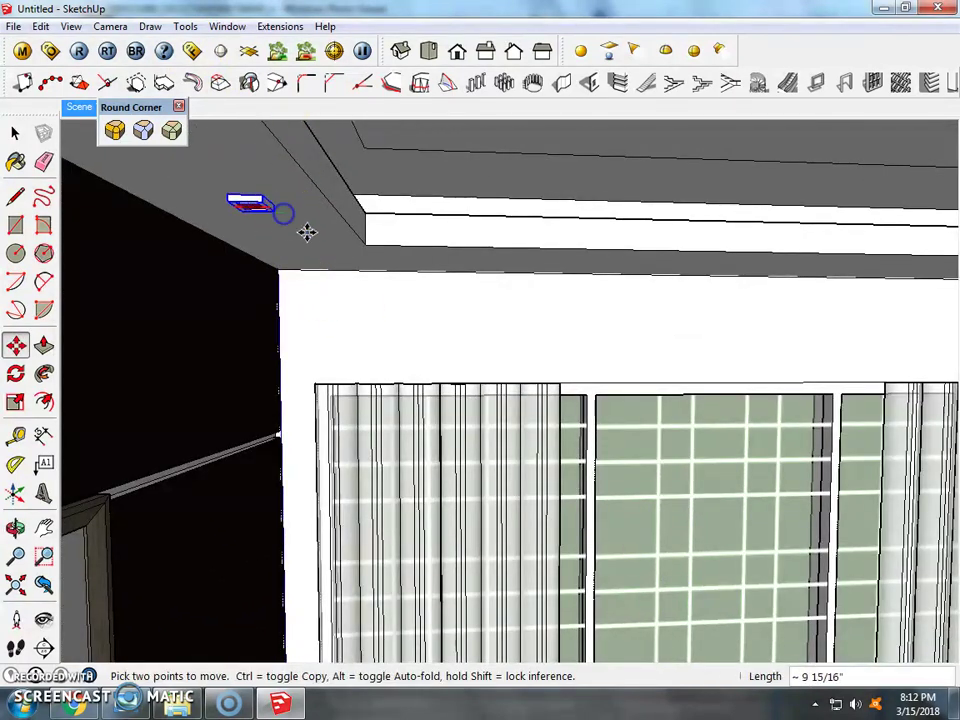
key(ctrl)
scroll(330, 270, down, 2)
scroll(325, 255, down, 2)
scroll(250, 222, down, 2)
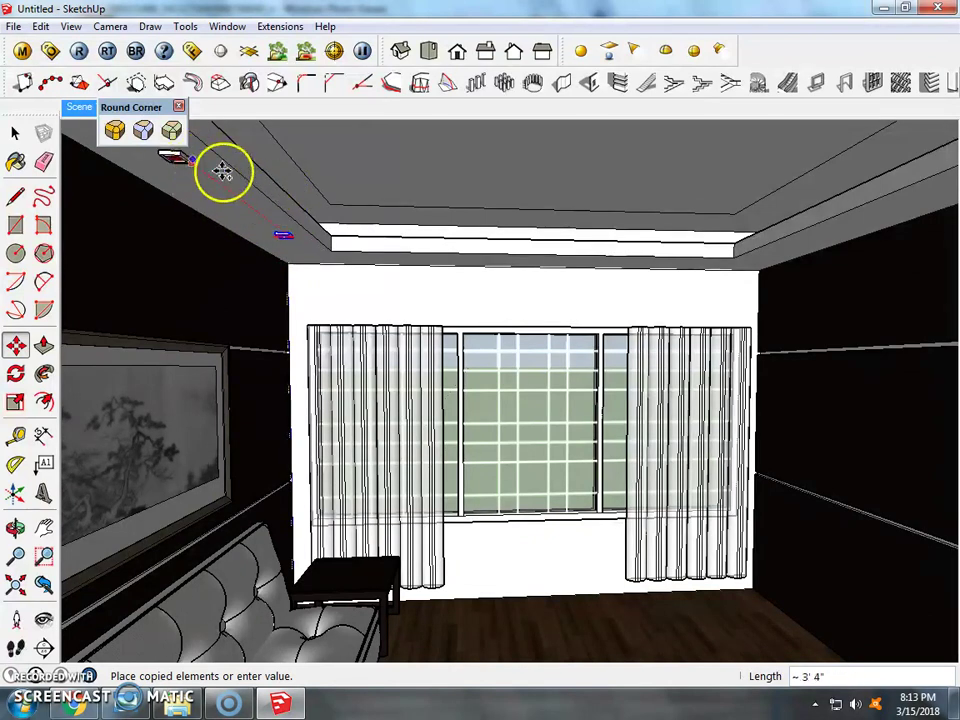
click(190, 163)
Copy another light fixture to the right ceiling corner and return to the saved room view
click(15, 133)
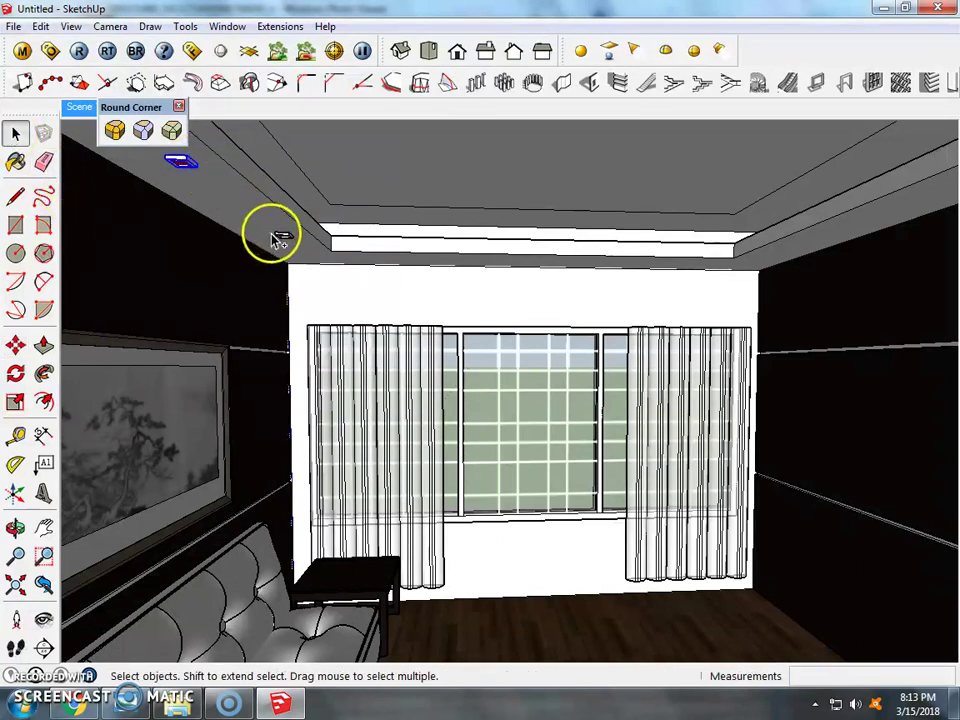
click(15, 345)
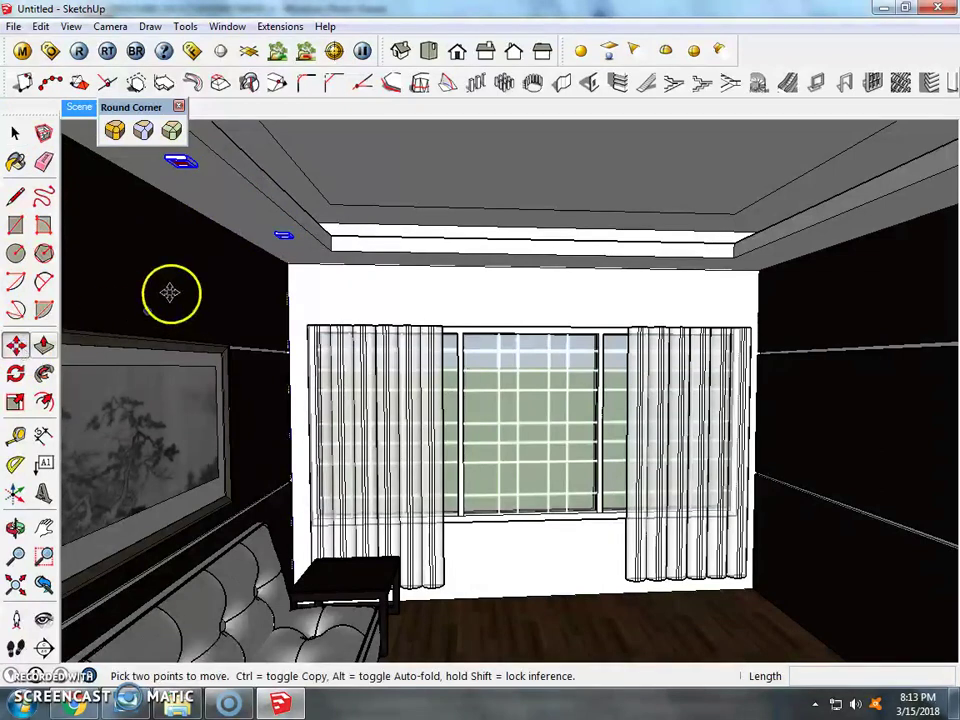
click(300, 241)
key(ctrl)
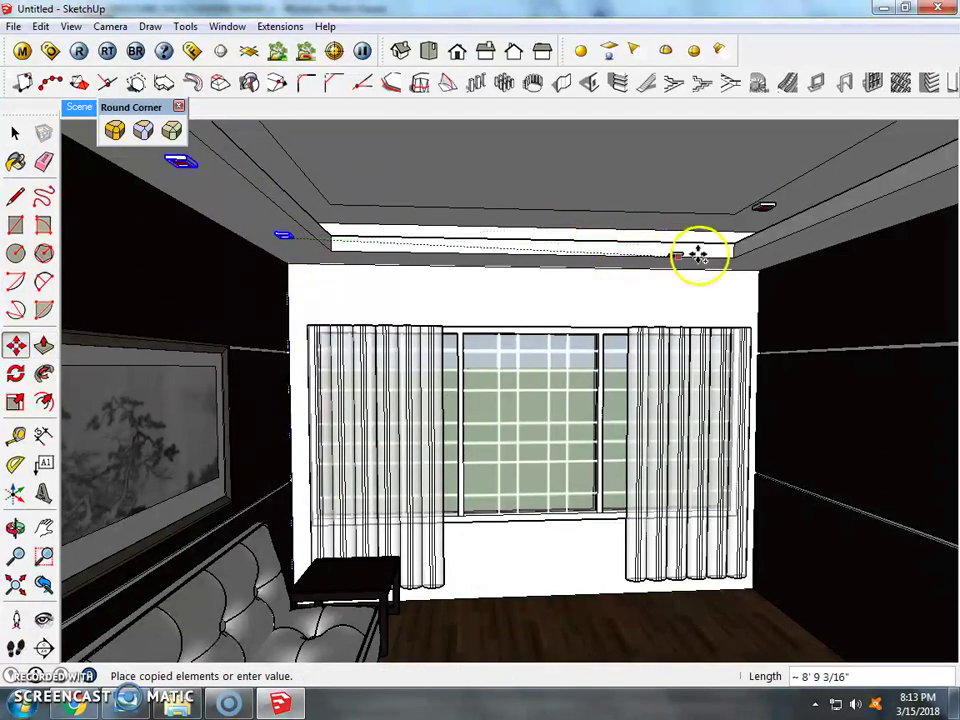
click(786, 246)
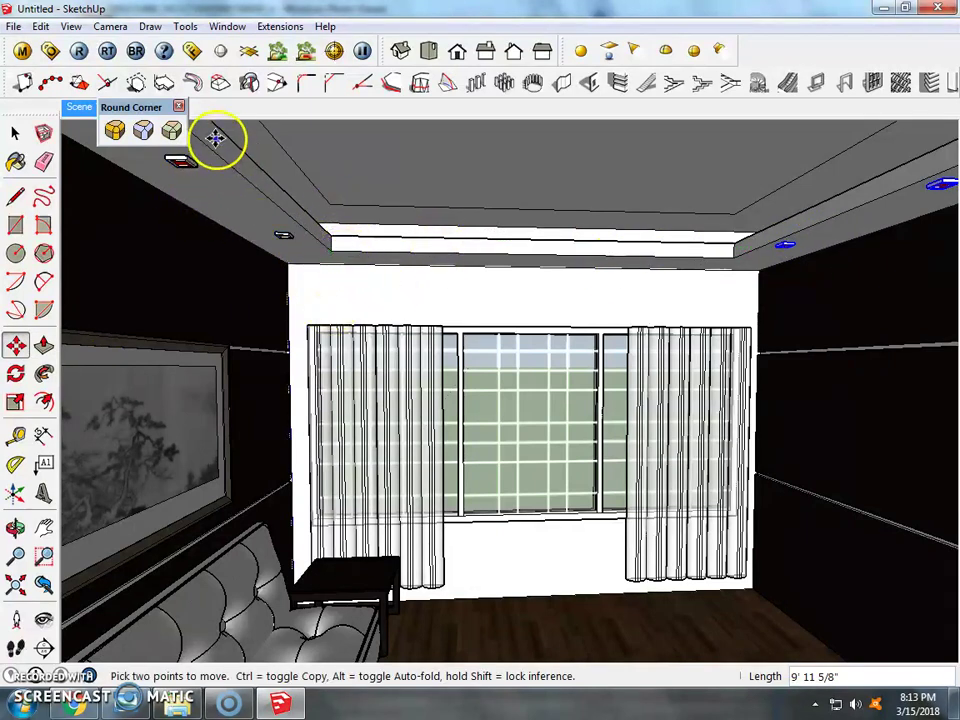
click(79, 107)
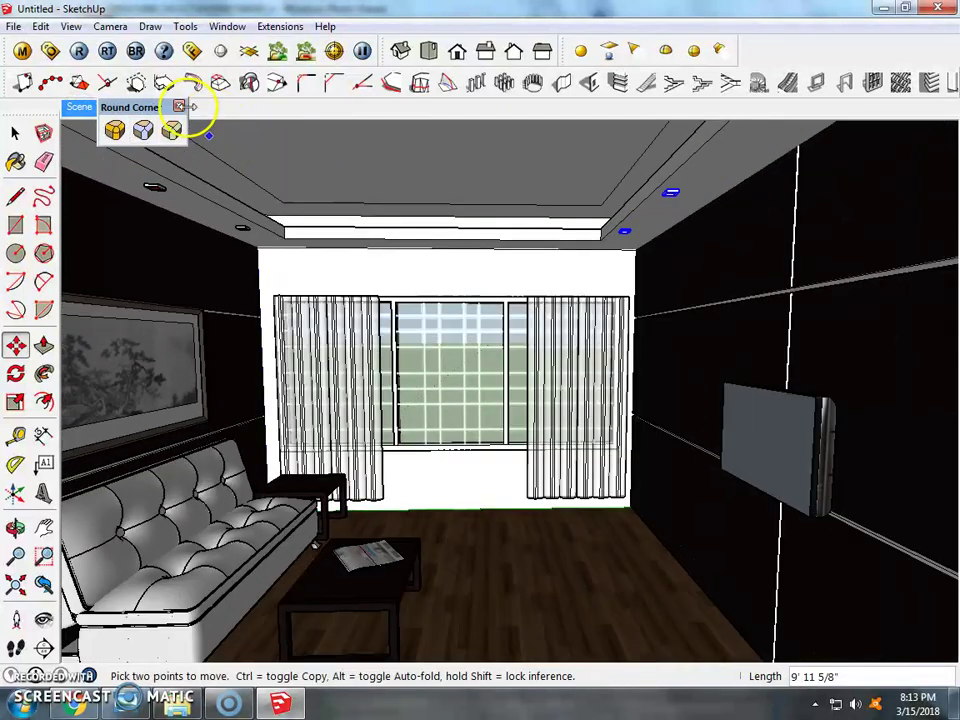
Apply the V-Ray Interior preset 05_VeryHigh_Quality_Interior
click(50, 50)
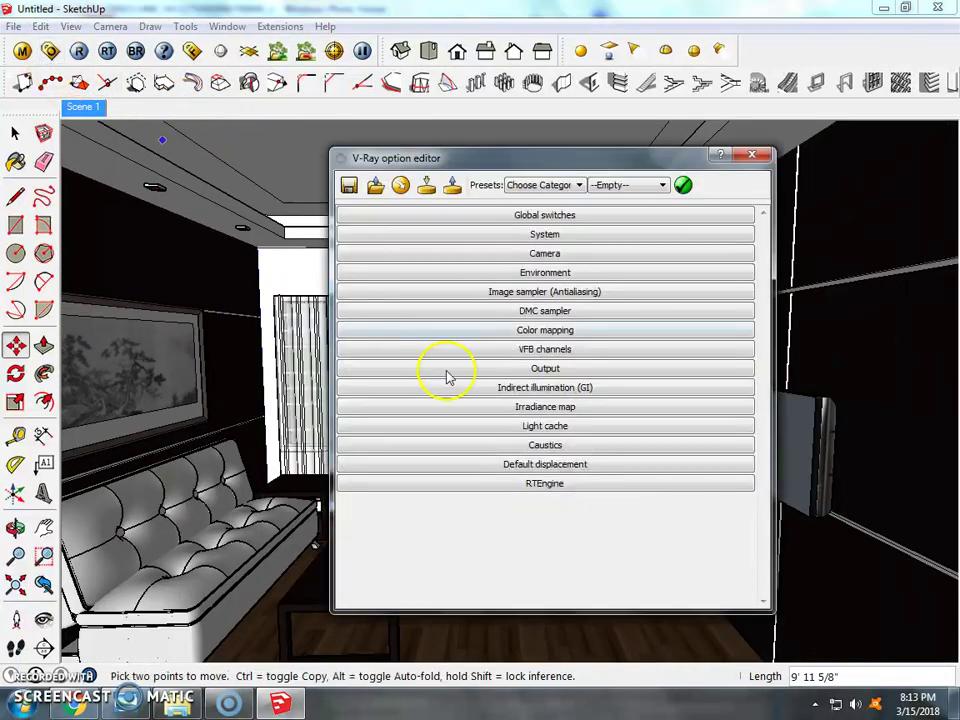
click(546, 186)
click(547, 231)
click(615, 186)
click(626, 256)
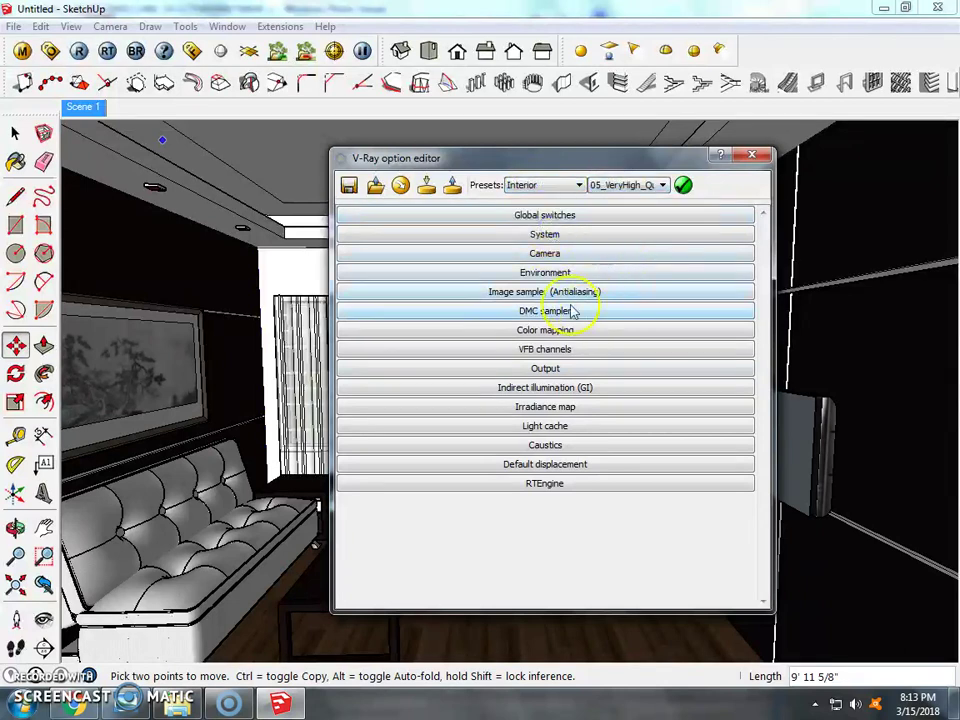
Review the Environment, Camera and 800 × 483 Output settings, then close V-Ray options
click(558, 275)
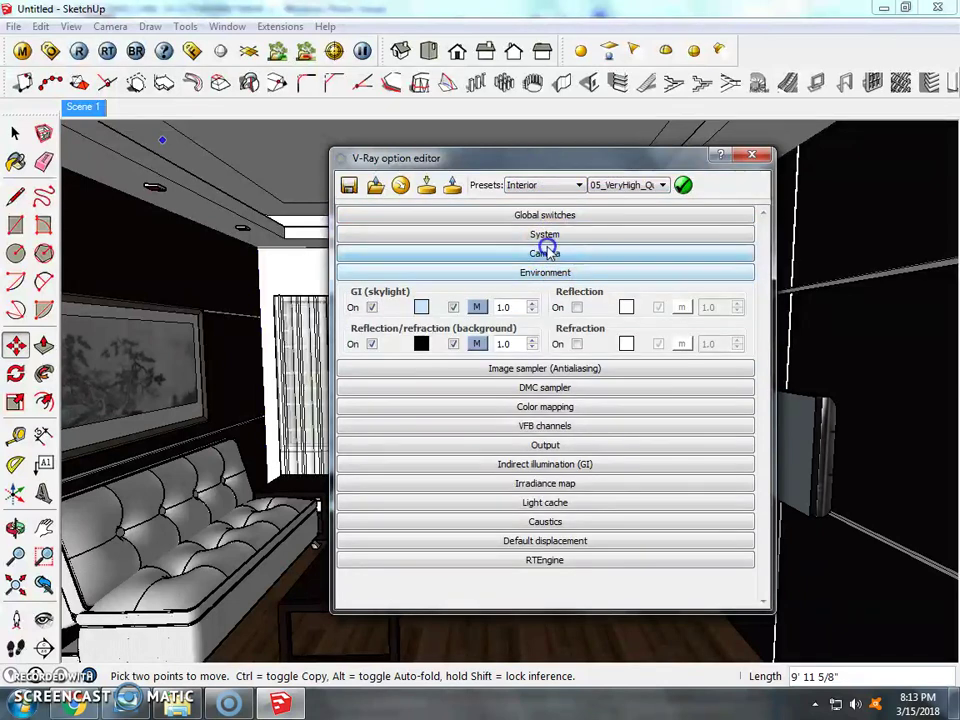
click(542, 252)
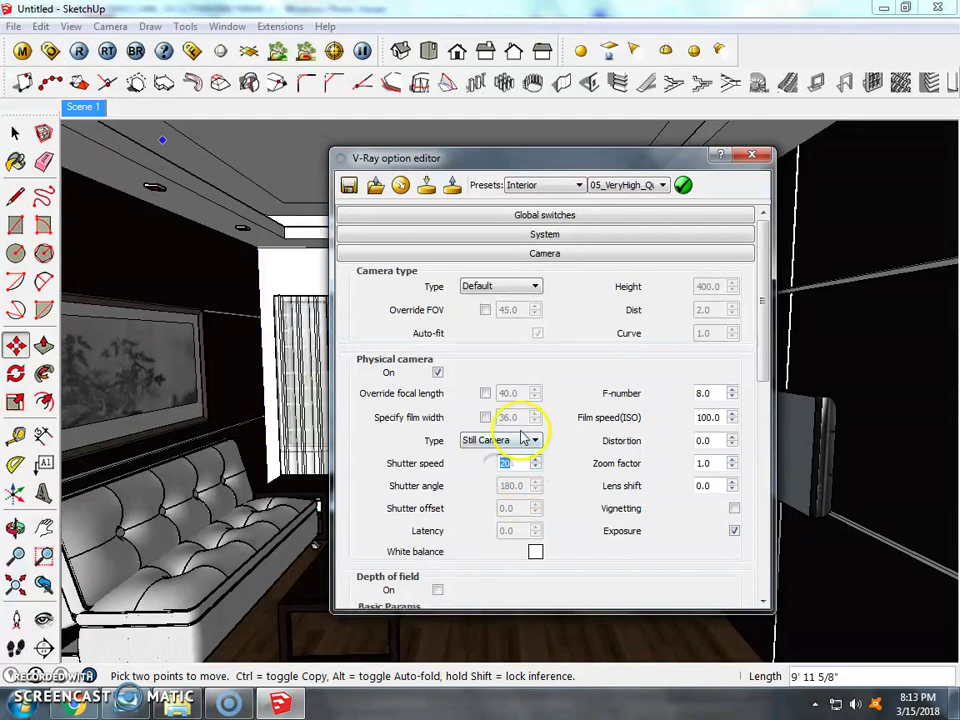
scroll(548, 443, down, 5)
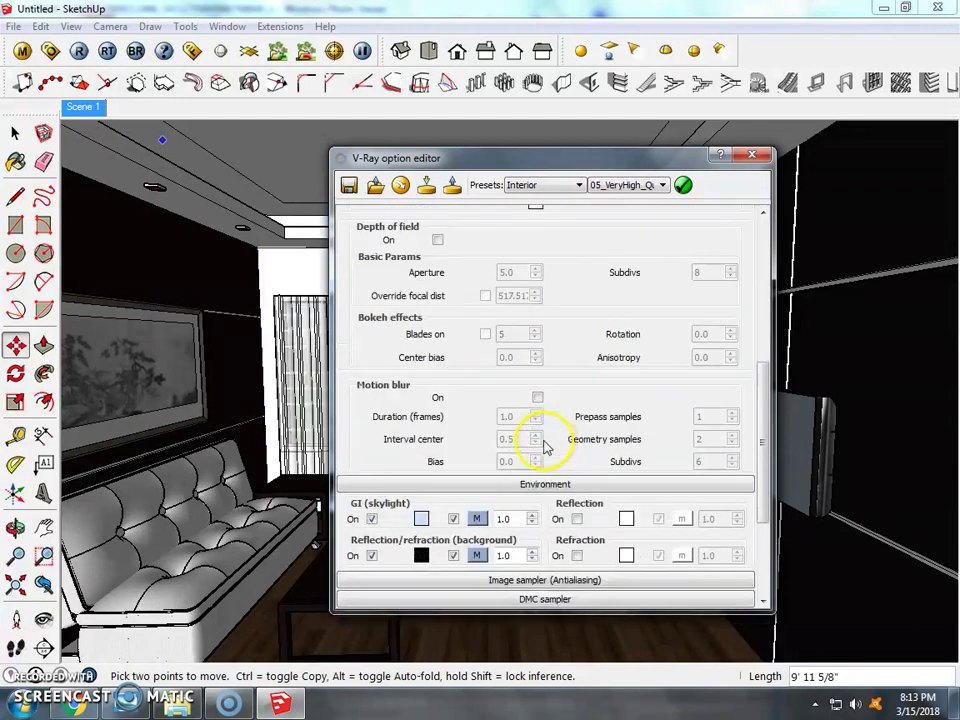
scroll(546, 446, down, 3)
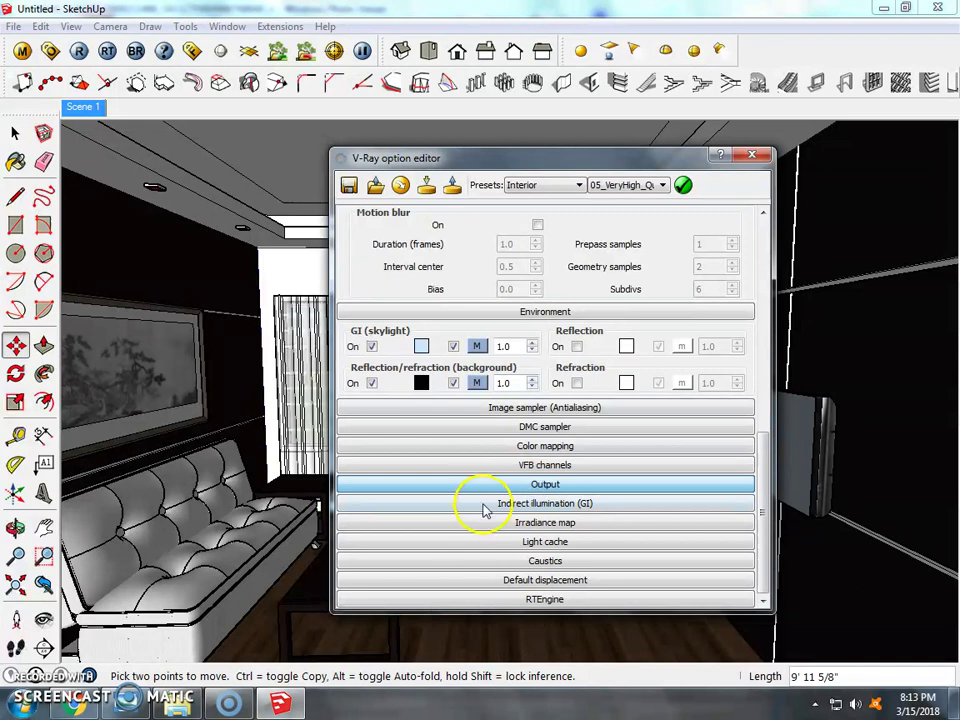
click(495, 485)
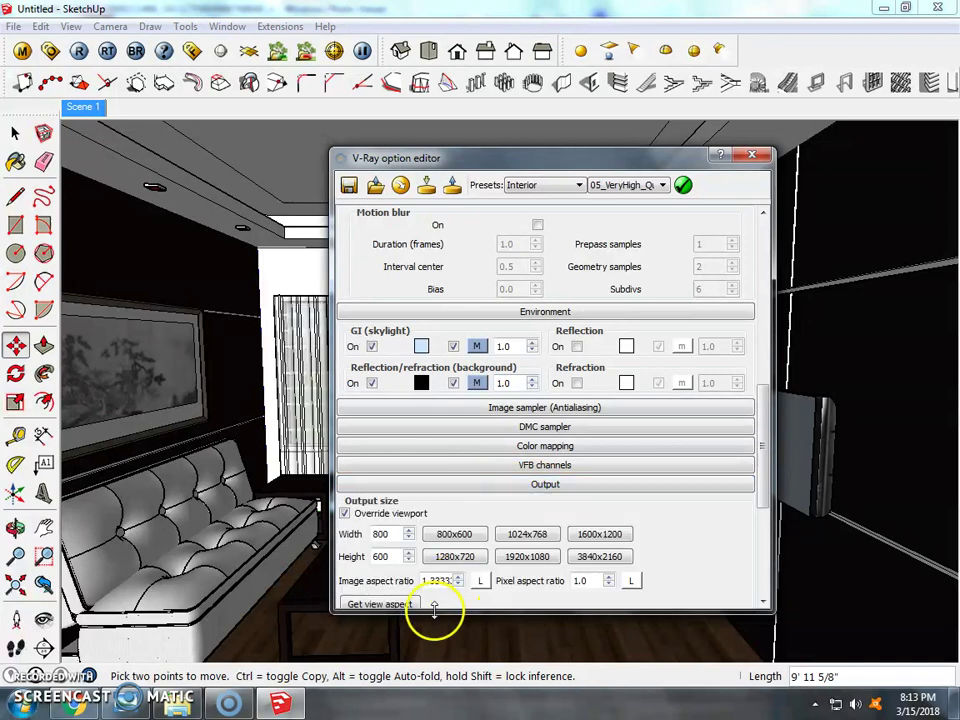
click(750, 158)
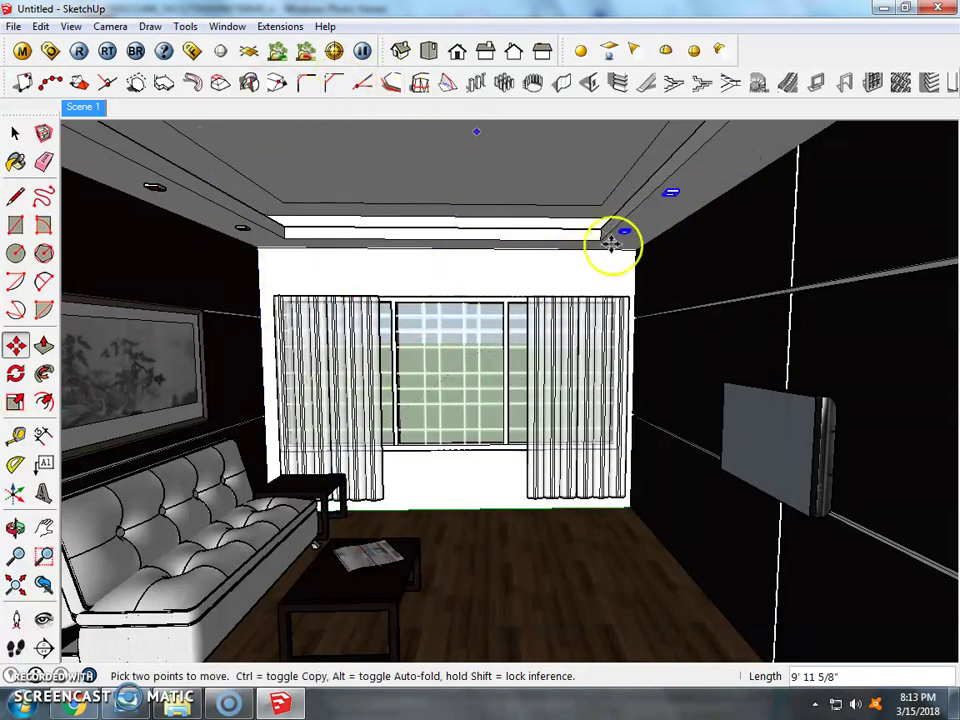
Launch the V-Ray render of the living room scene from the V-Ray toolbar
click(80, 51)
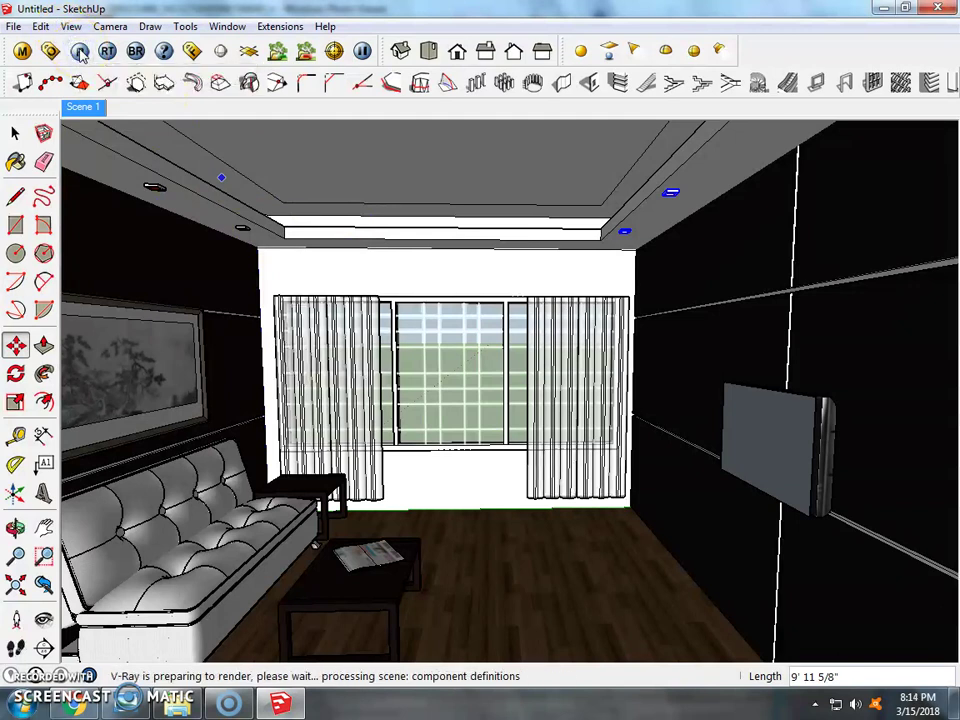